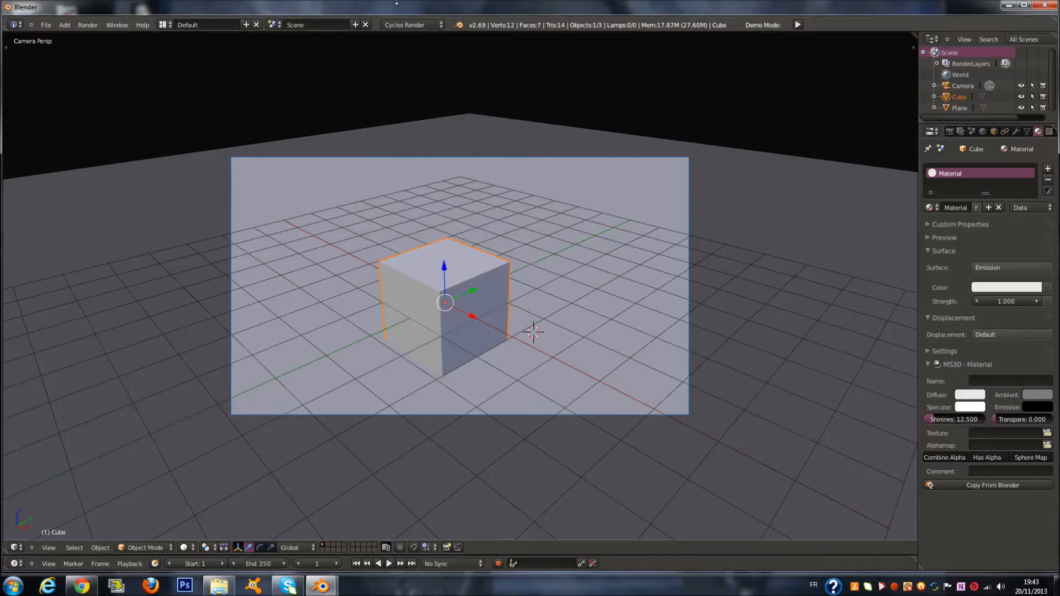
Step: Switch the viewport shading to Rendered to preview the glowing cube through the camera
click(186, 548)
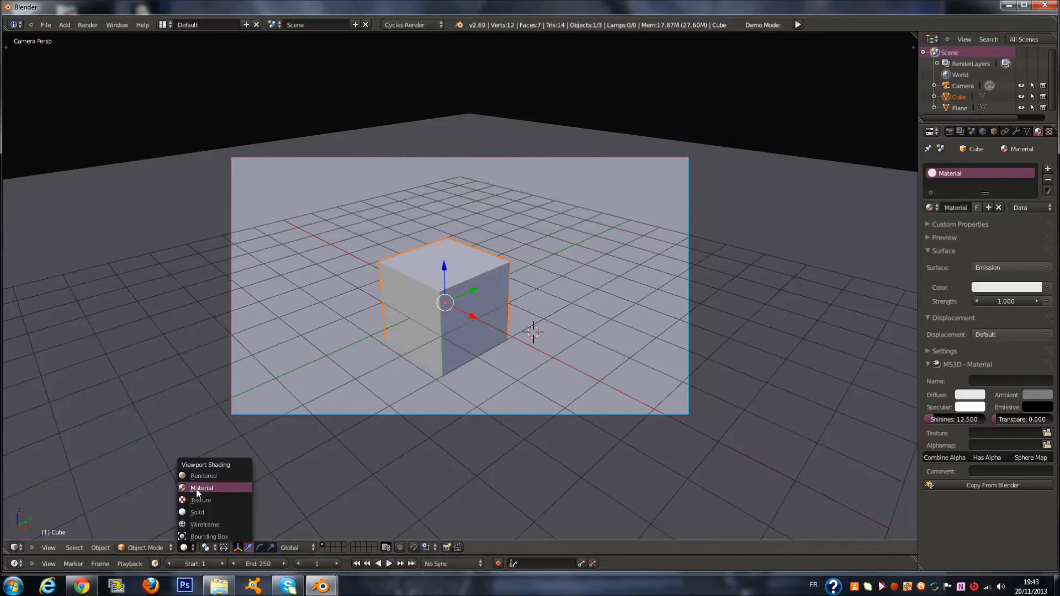
click(197, 489)
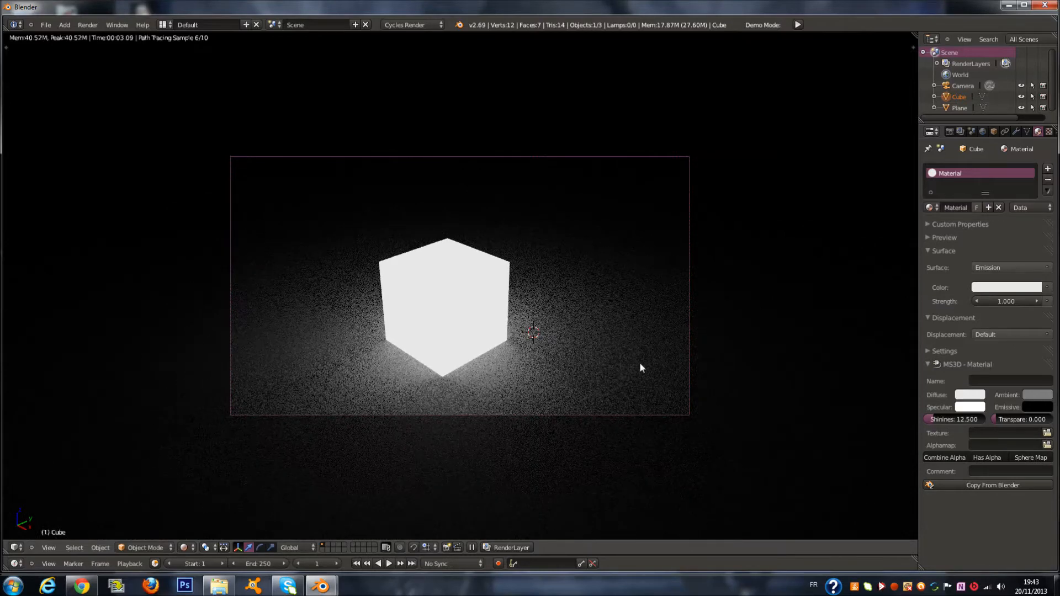
key(z)
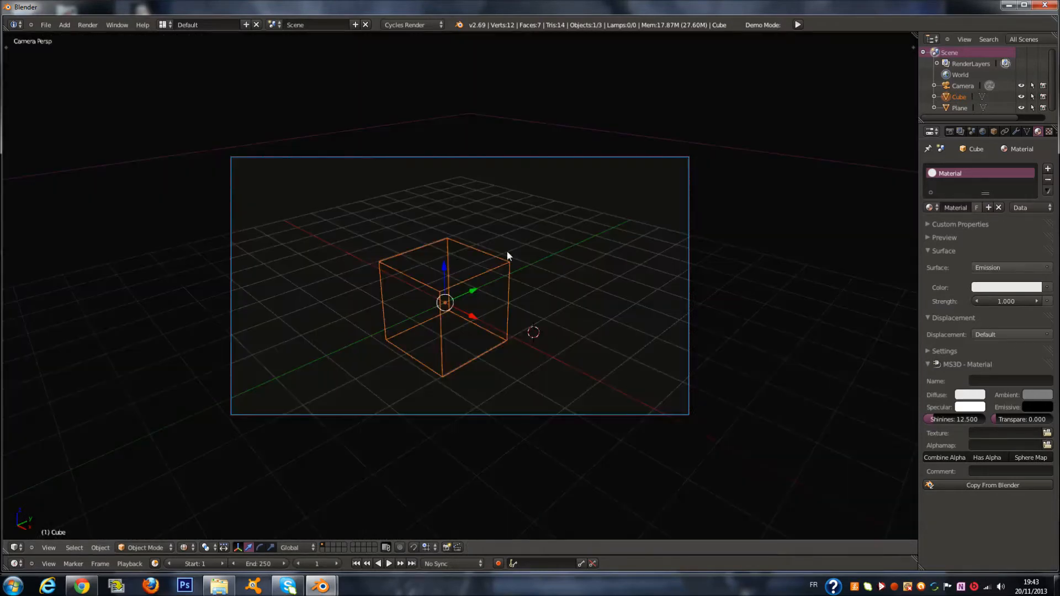
click(183, 548)
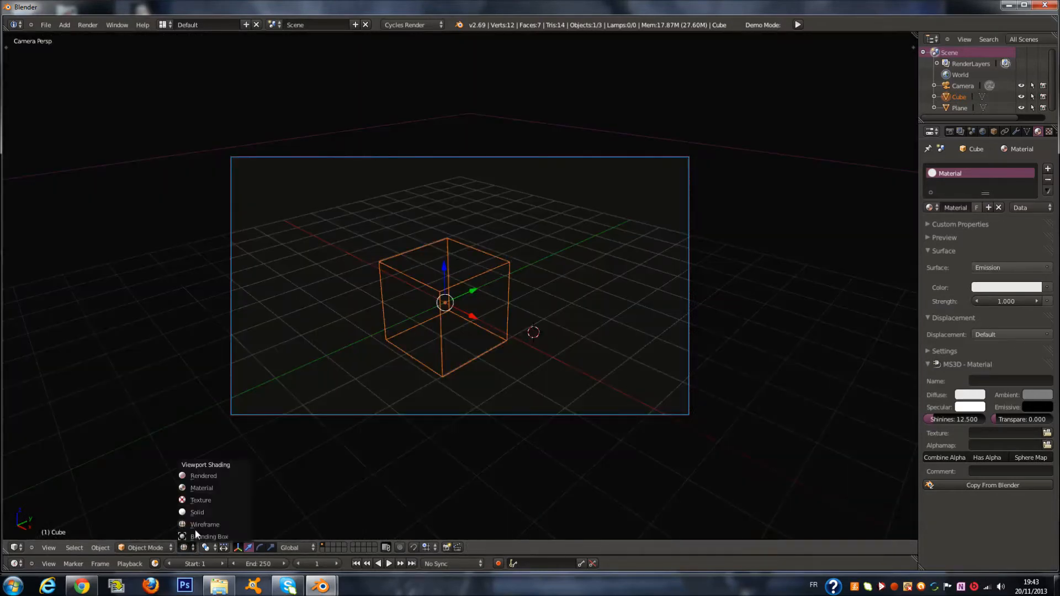
click(213, 476)
Step: Set the emission strength of the cube's material to 5
click(1011, 302)
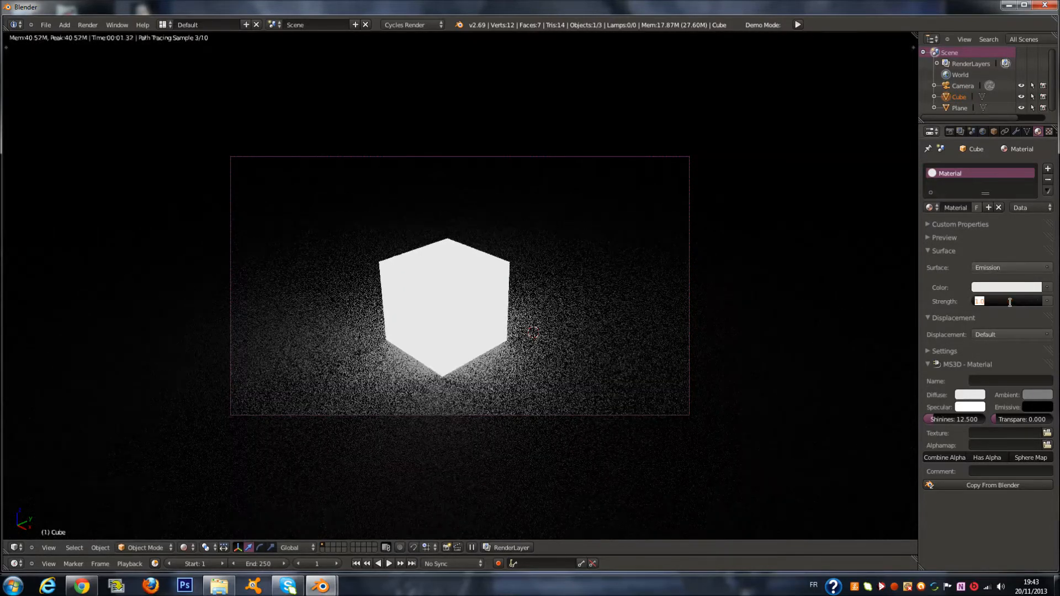
text(5)
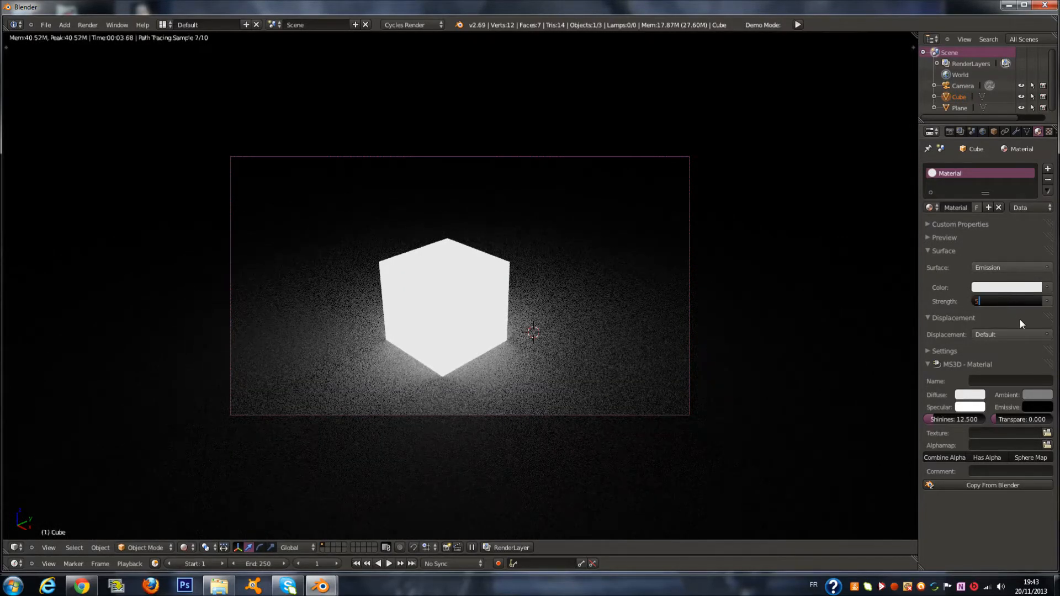
key(Return)
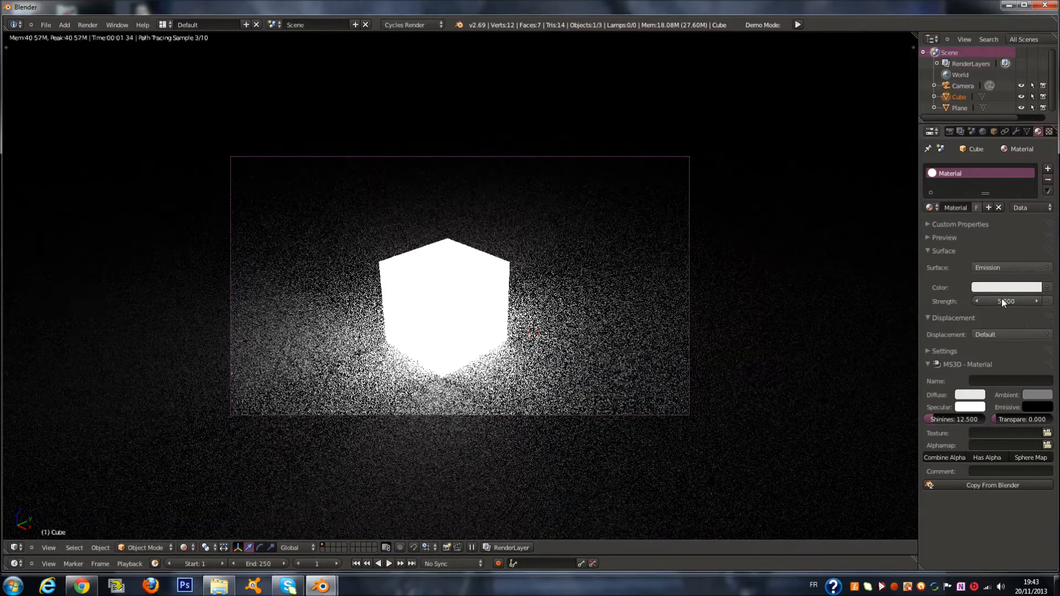
Step: Use a Wavelength converter as the colour input of the cube's emission shader
click(1045, 287)
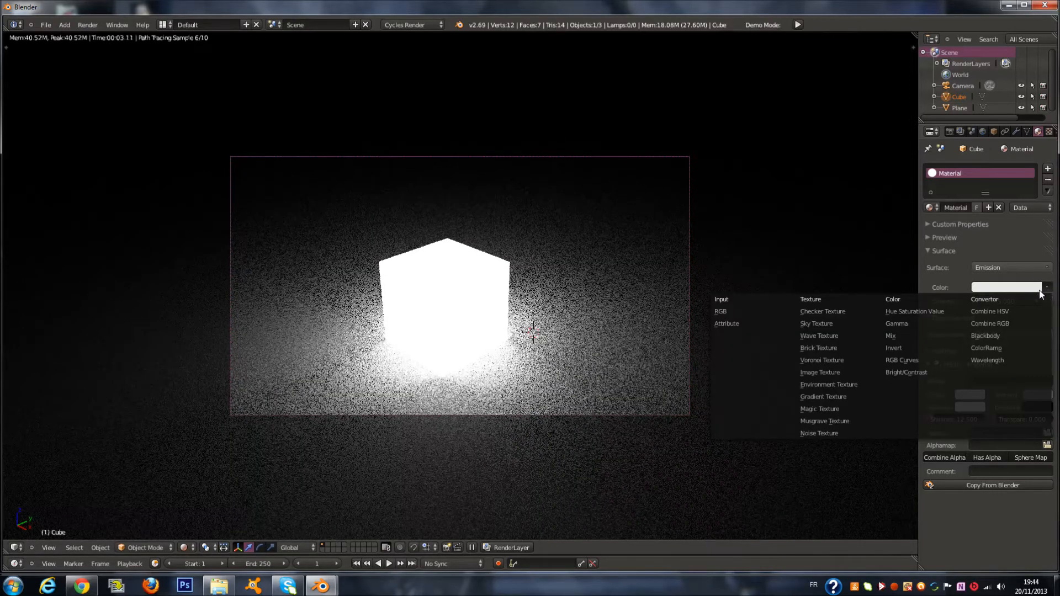
click(1042, 290)
click(1046, 288)
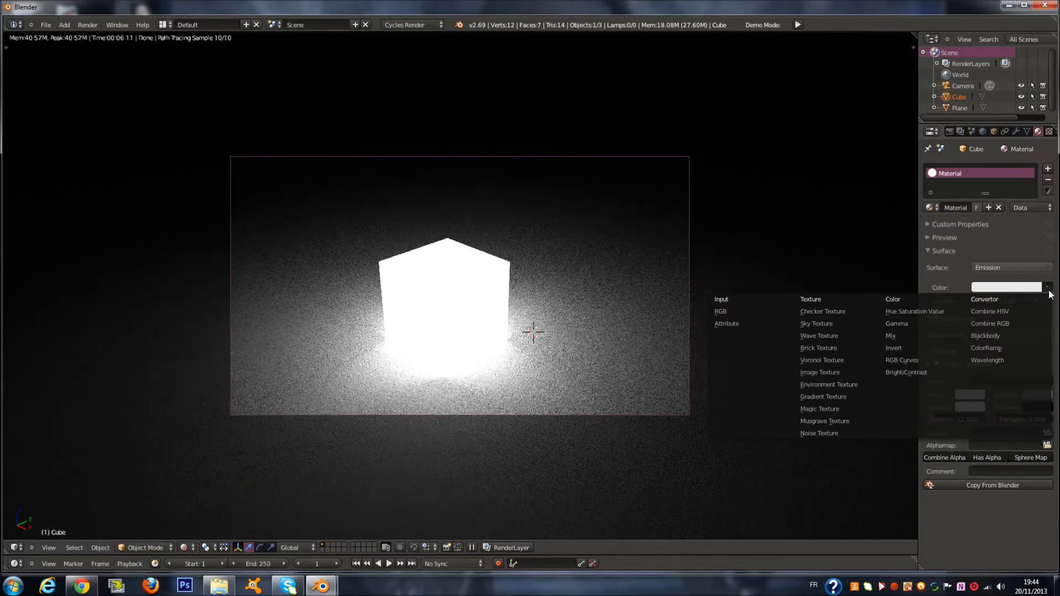
click(1028, 359)
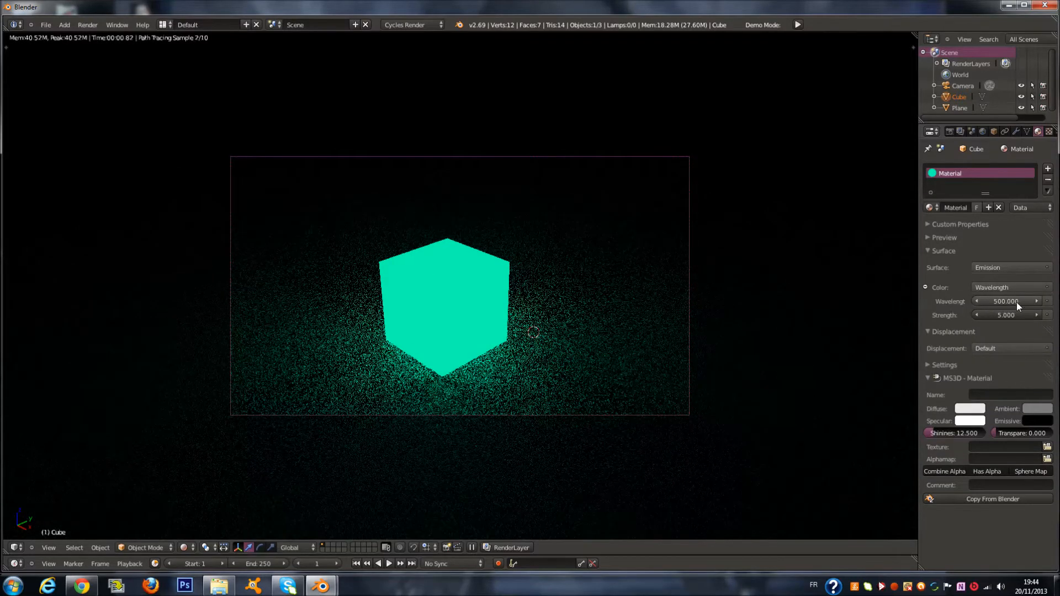
Step: Try different emission wavelengths across the range from 380 upward, ending at about 581
drag(1012, 303, 648, 320)
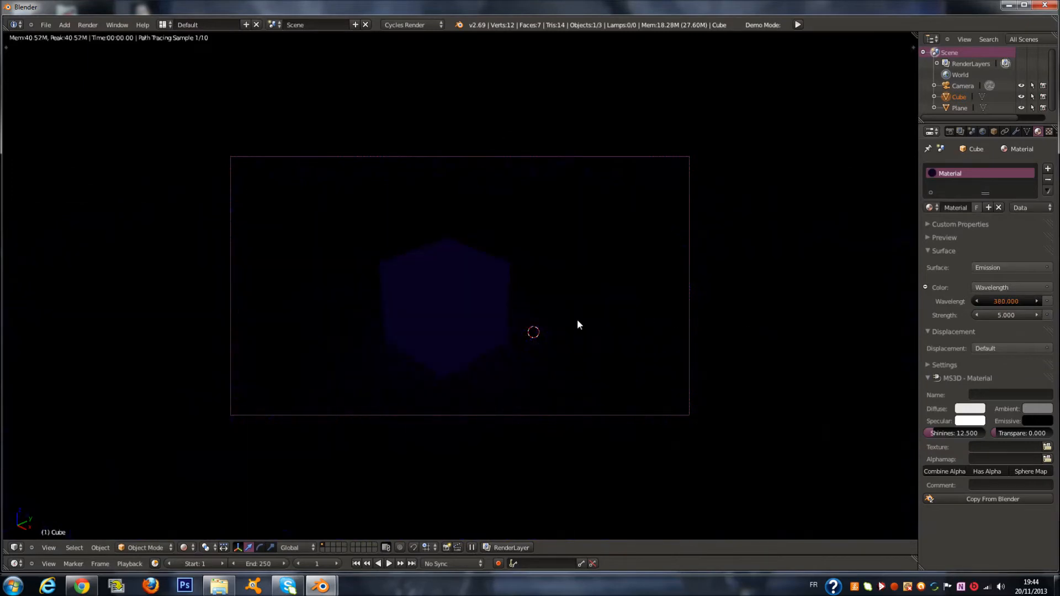
drag(517, 326, 953, 314)
drag(1021, 300, 905, 318)
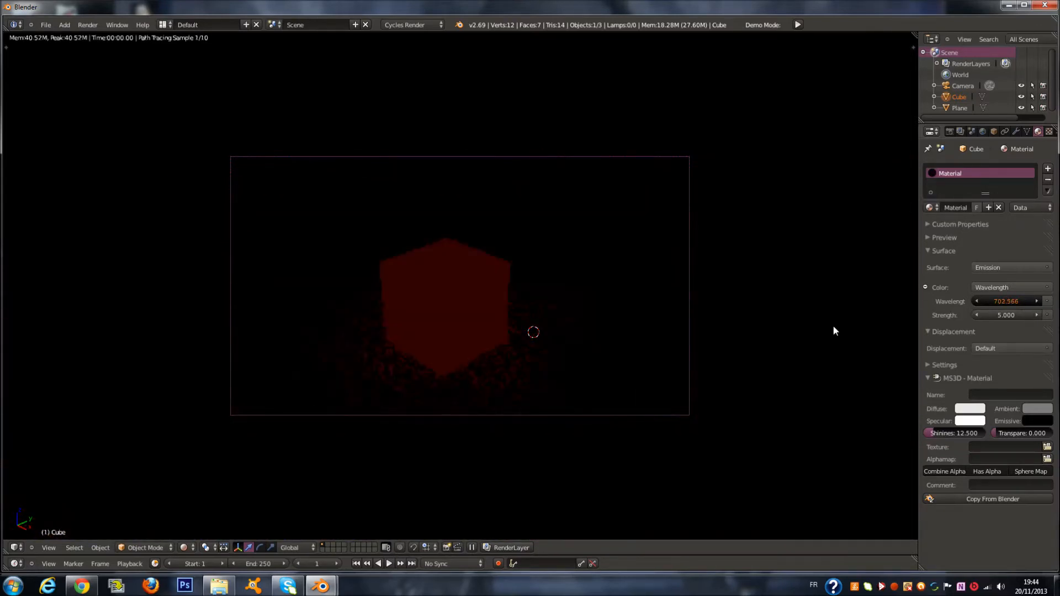
drag(781, 335, 743, 330)
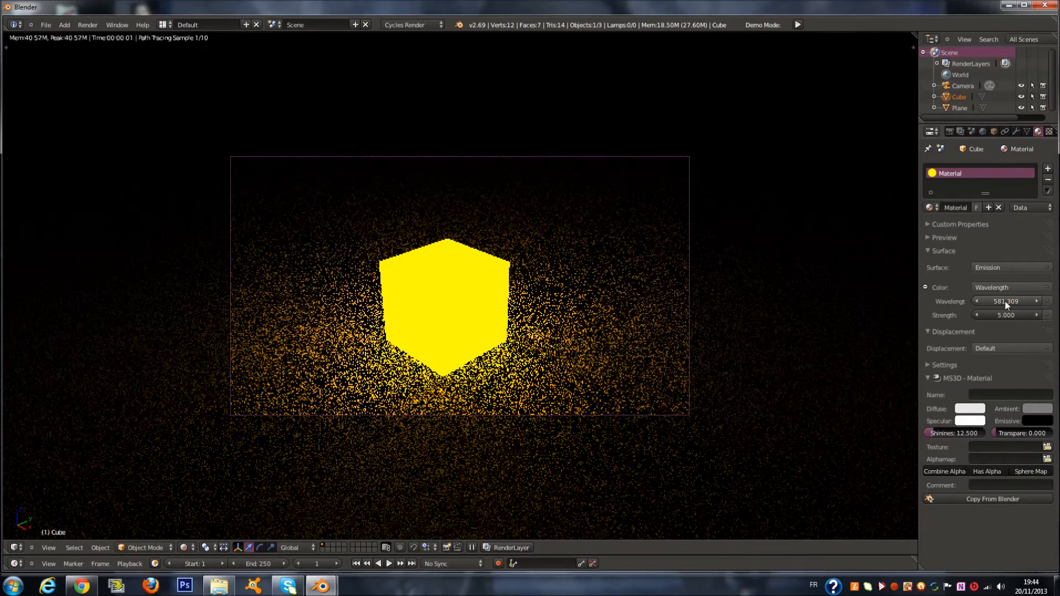
Step: Replace the Wavelength converter on the emission colour with a Blackbody converter
click(1021, 287)
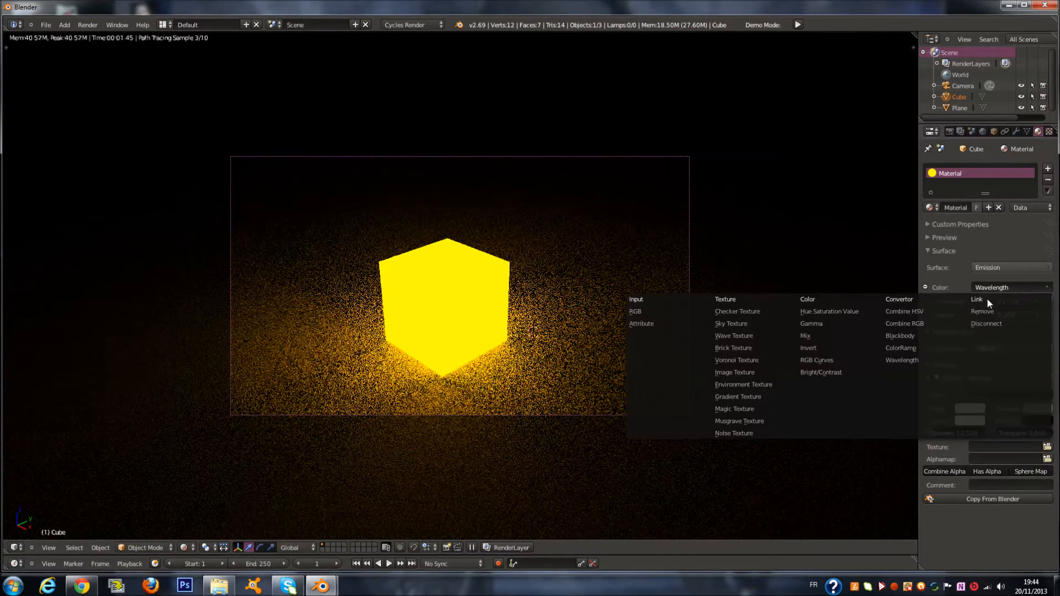
click(936, 335)
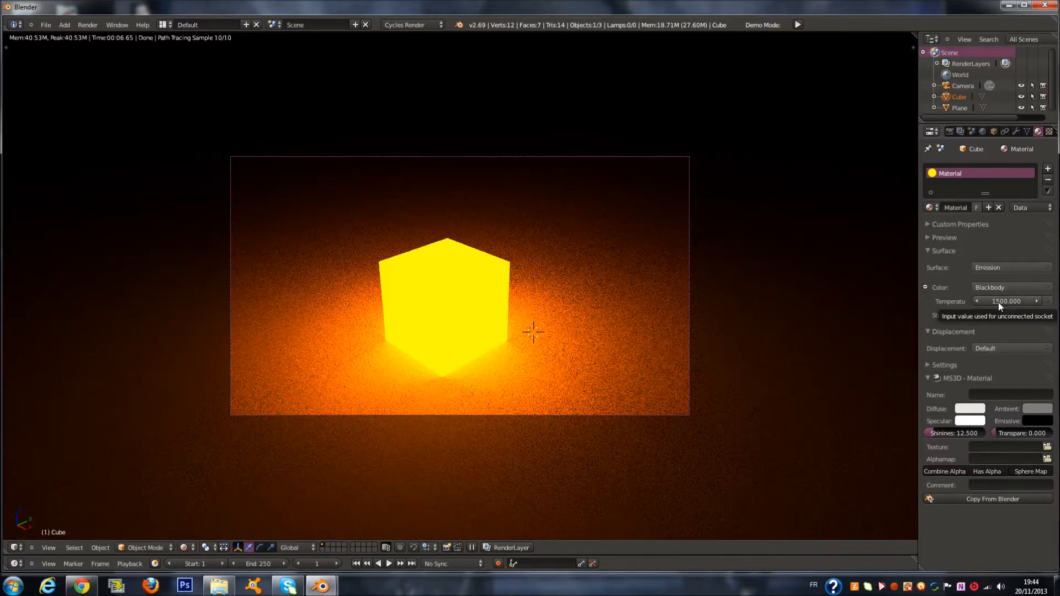
Step: Try Blackbody temperatures of 2, 200 and 1000 on the cube's emission colour
click(1001, 302)
text(2)
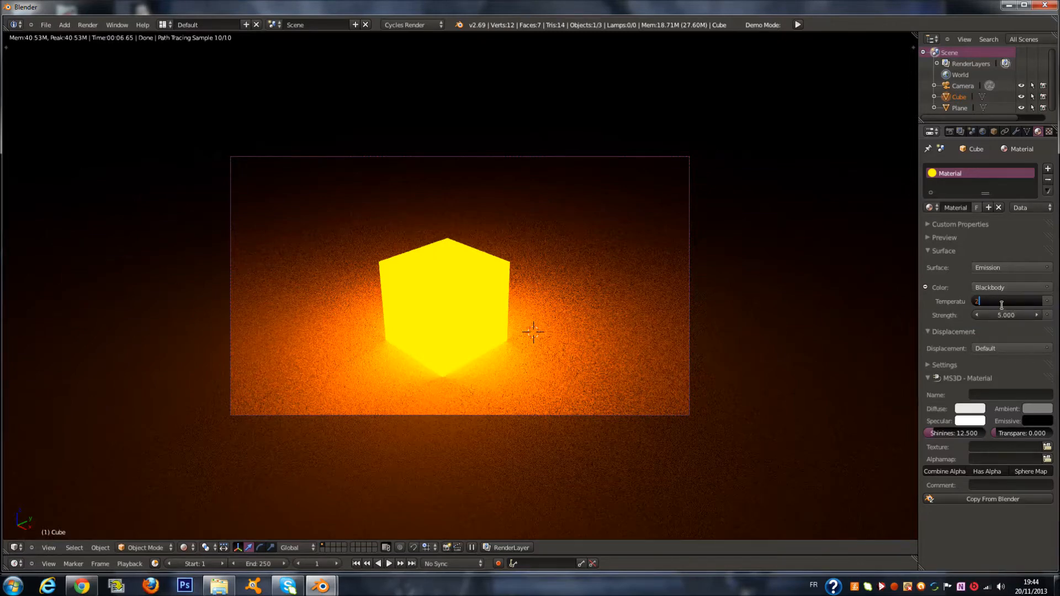
key(Return)
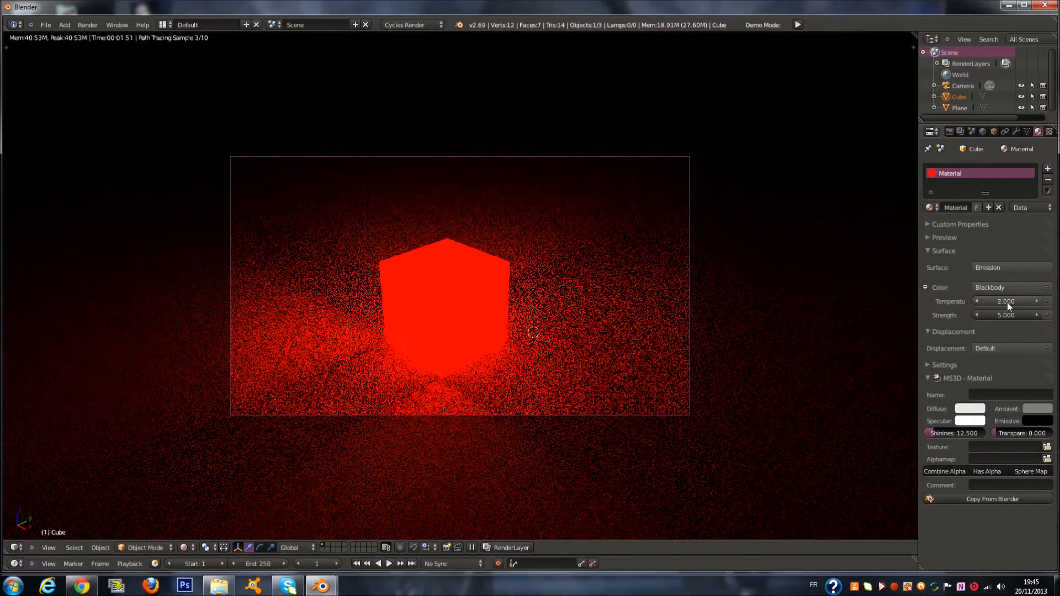
click(1003, 304)
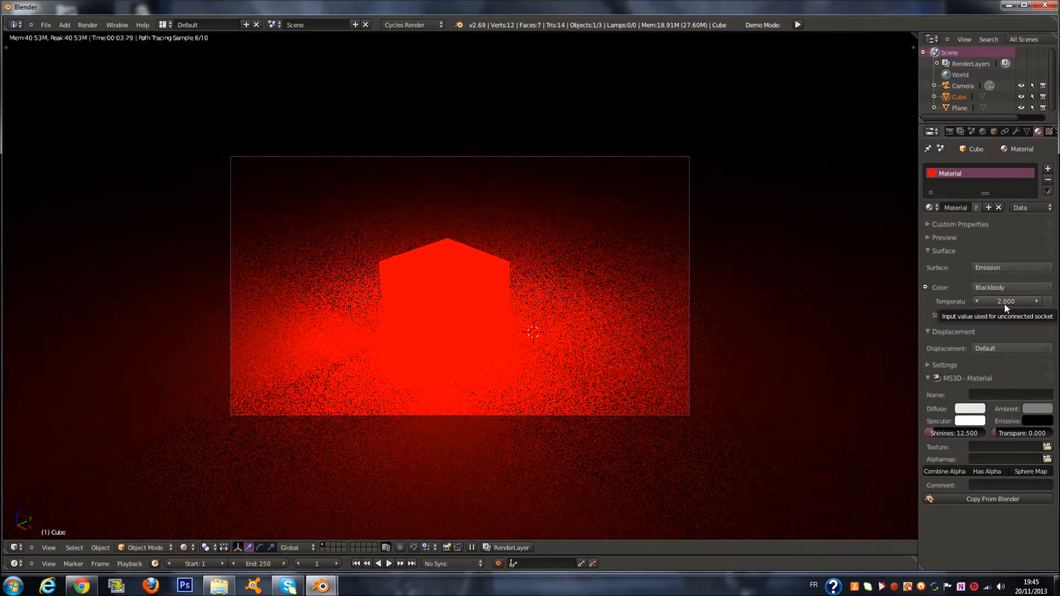
text(200)
key(Return)
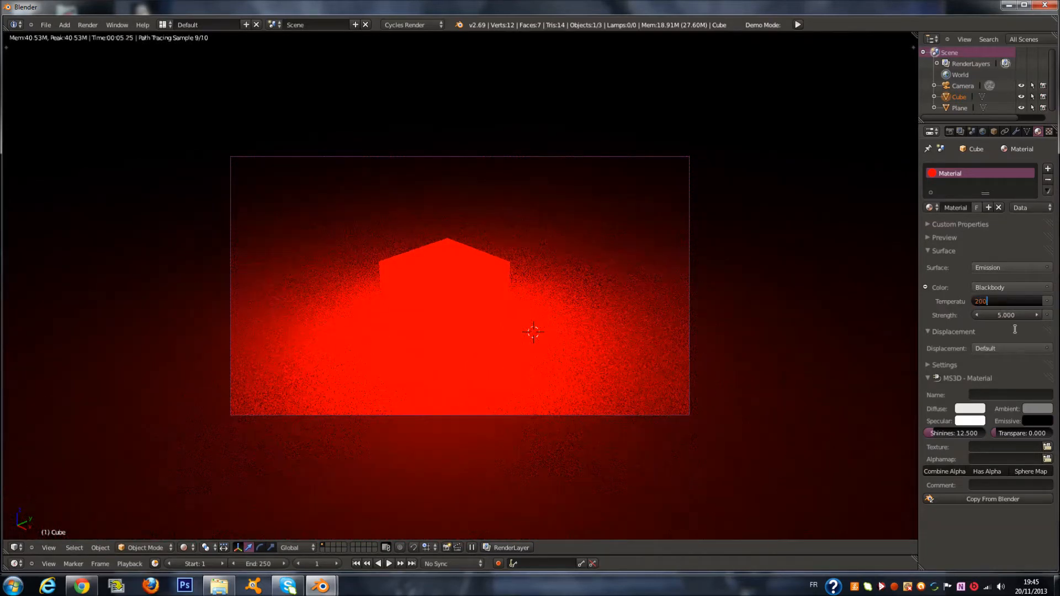
click(1006, 303)
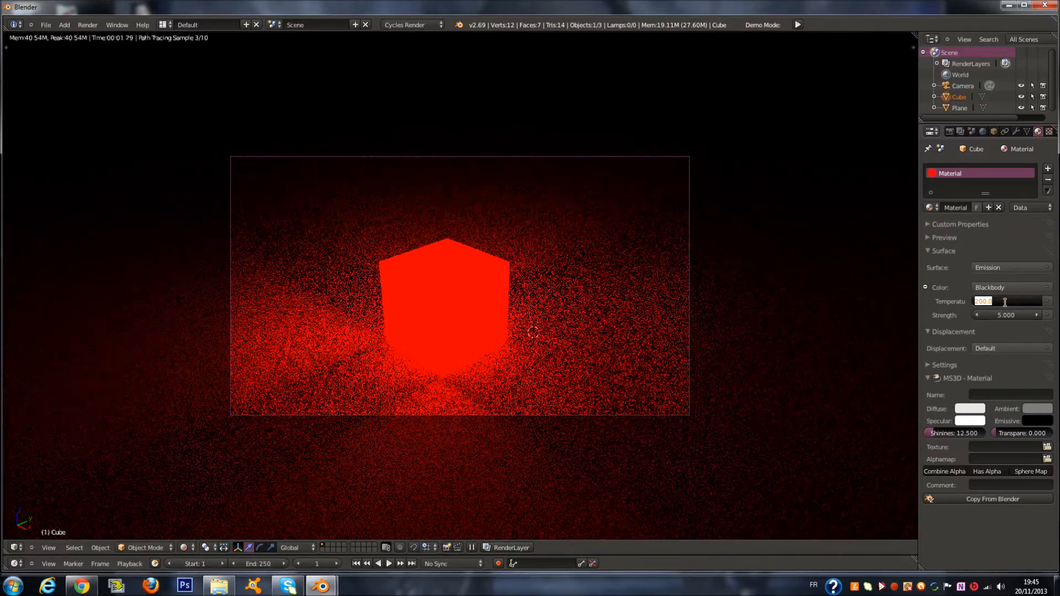
text(1000)
key(Return)
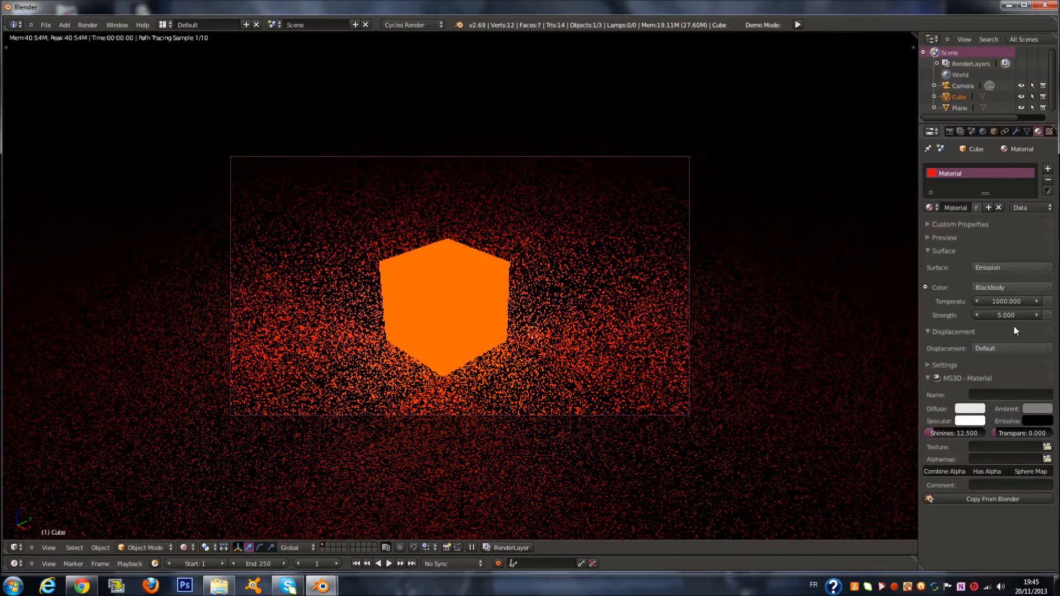
Step: Try Blackbody temperatures of 5000, 60000, 2000 and 25000 on the cube's emission colour
click(1009, 303)
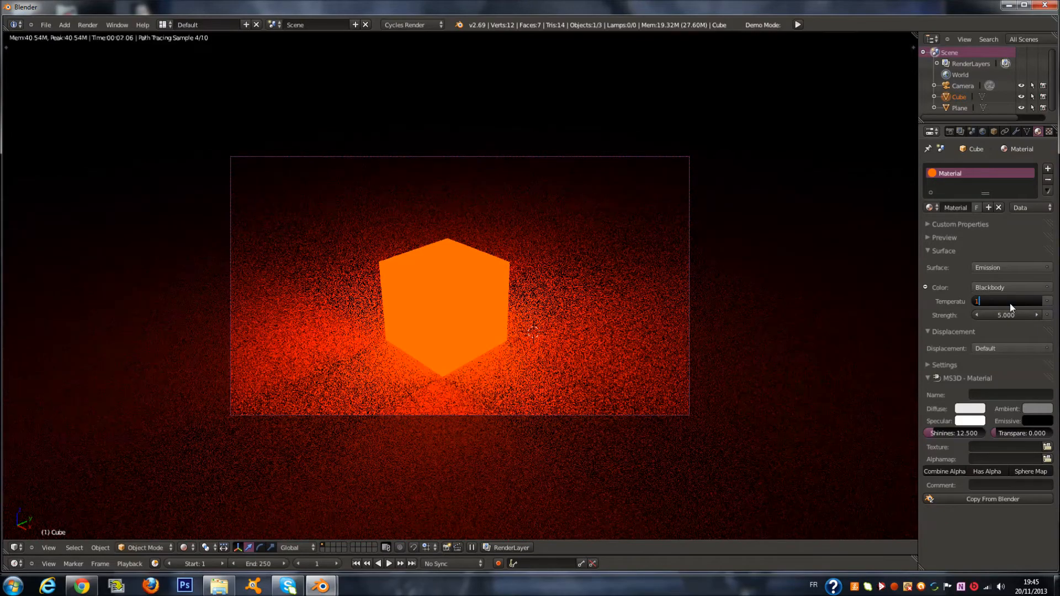
text(5000)
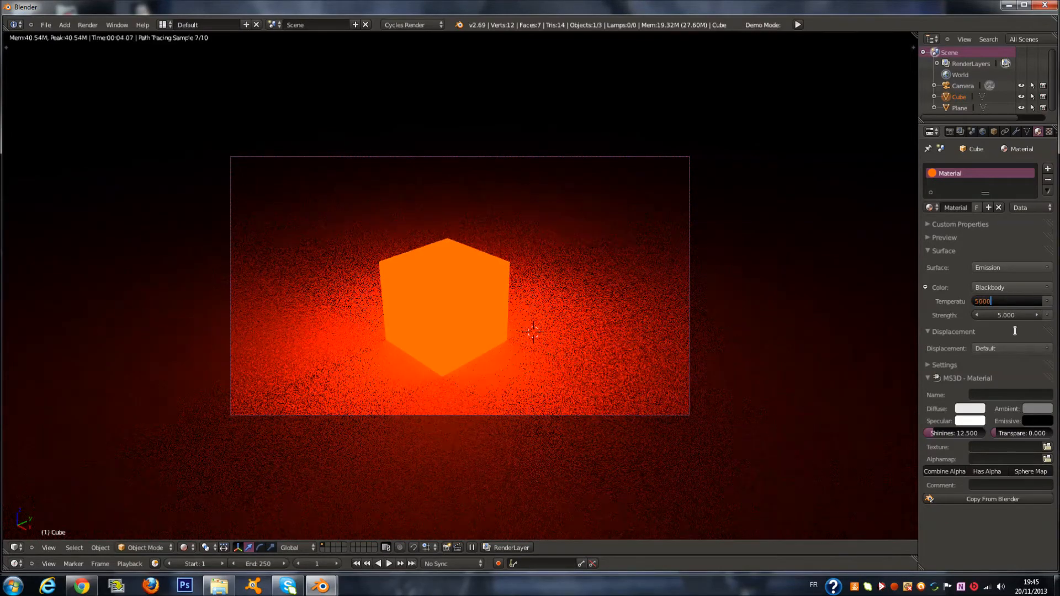
key(Return)
click(1006, 301)
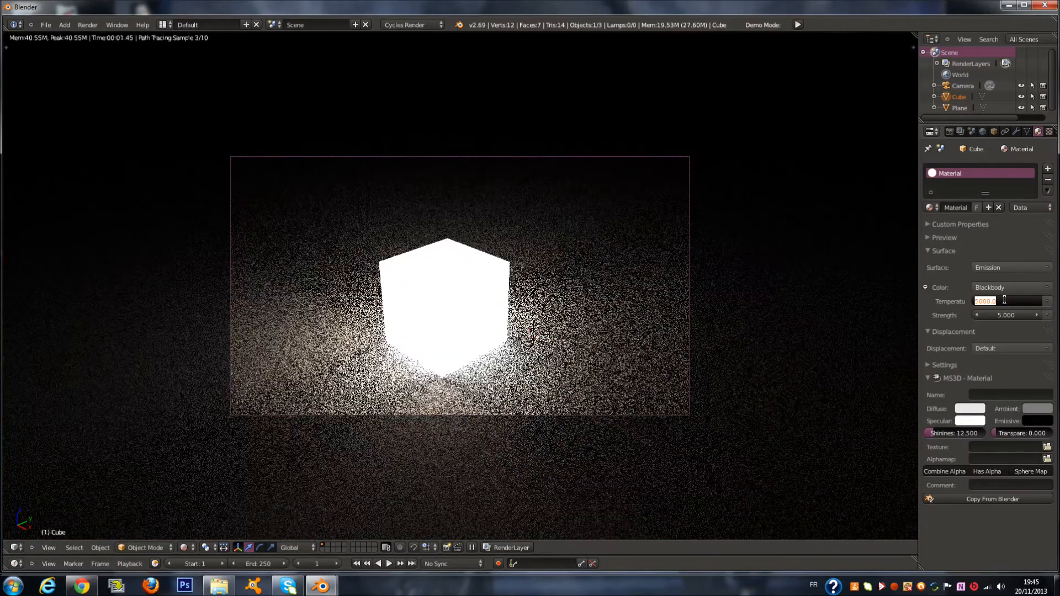
text(60000)
key(Return)
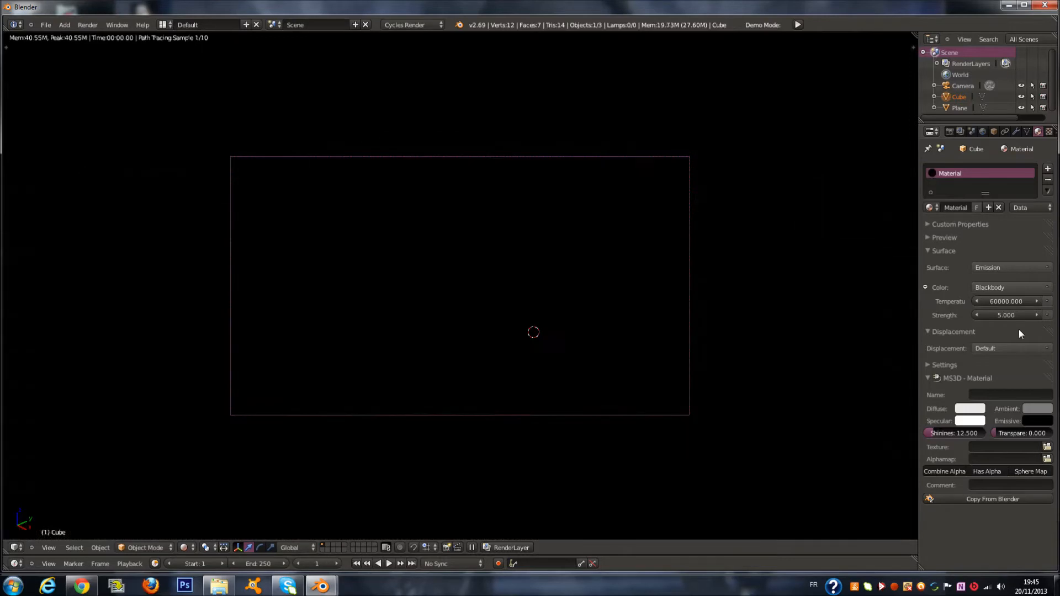
click(1009, 303)
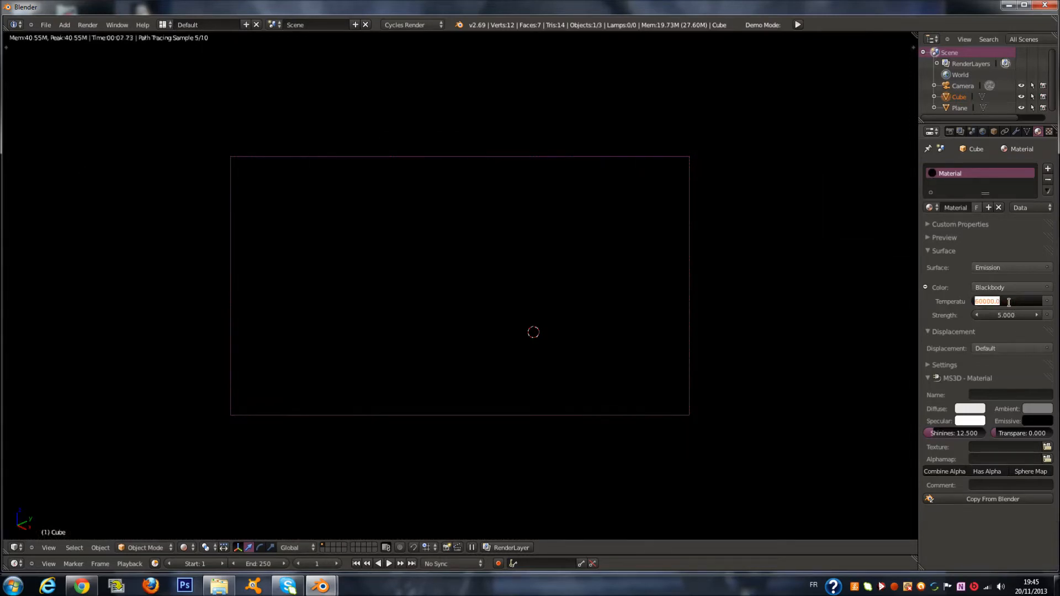
text(2000)
key(Return)
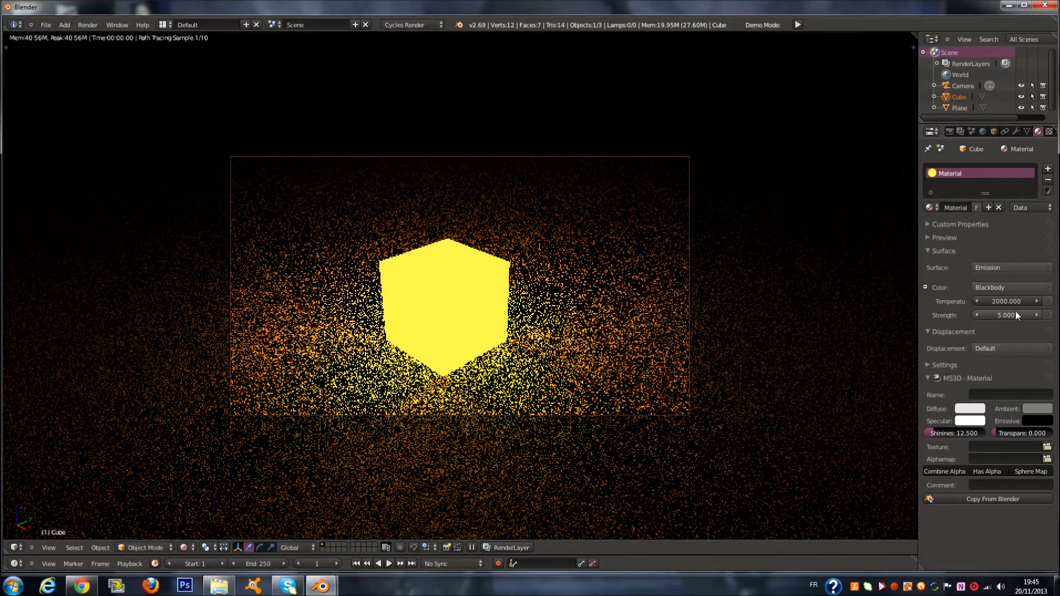
click(1013, 302)
text(25000)
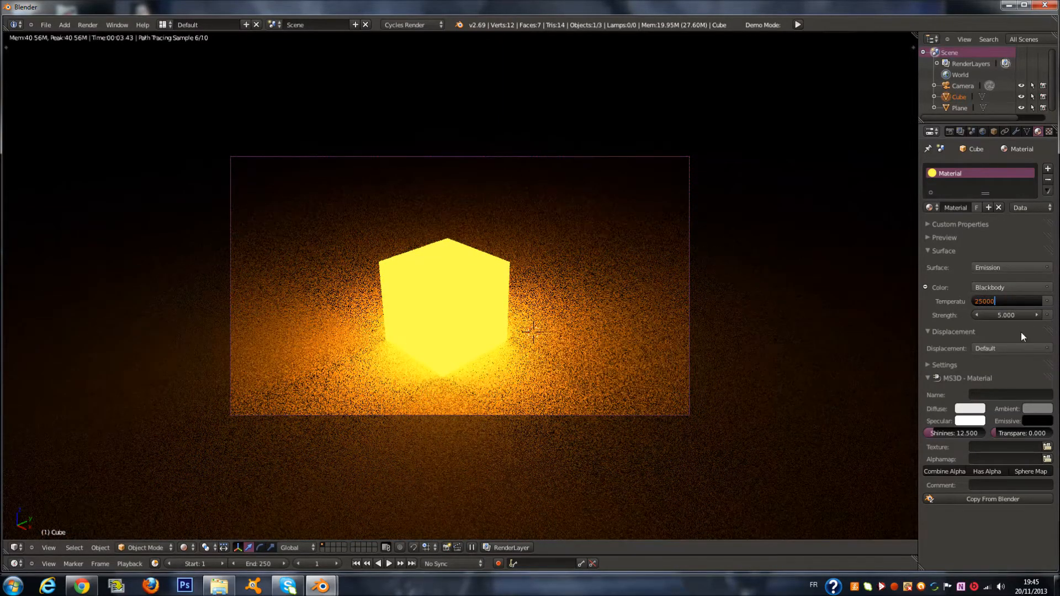
key(Return)
Step: Set the Blackbody temperature of the emission colour to 2500
click(1008, 304)
text(25000)
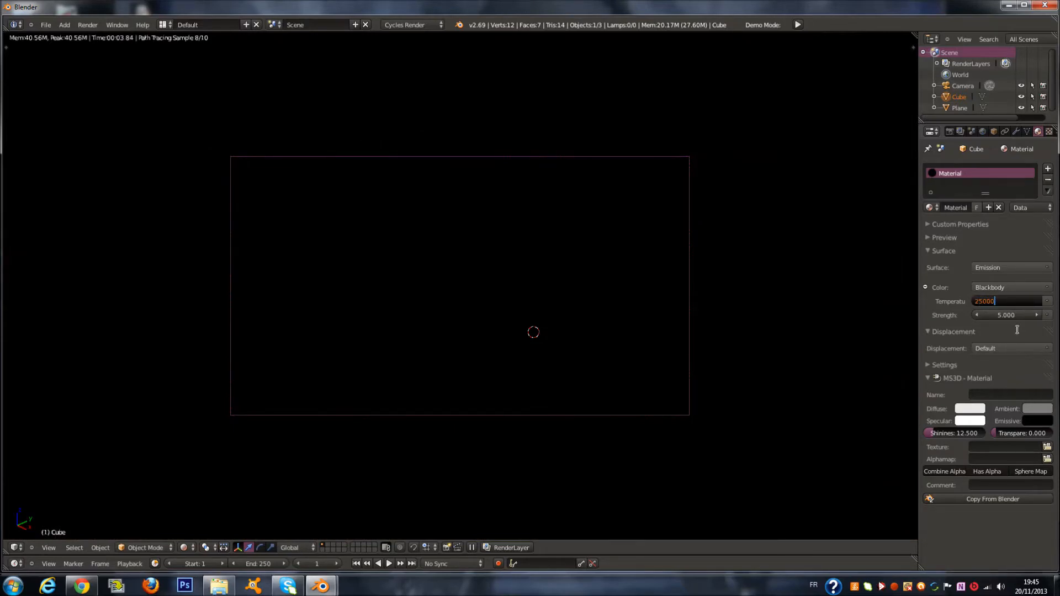
key(BackSpace)
key(Return)
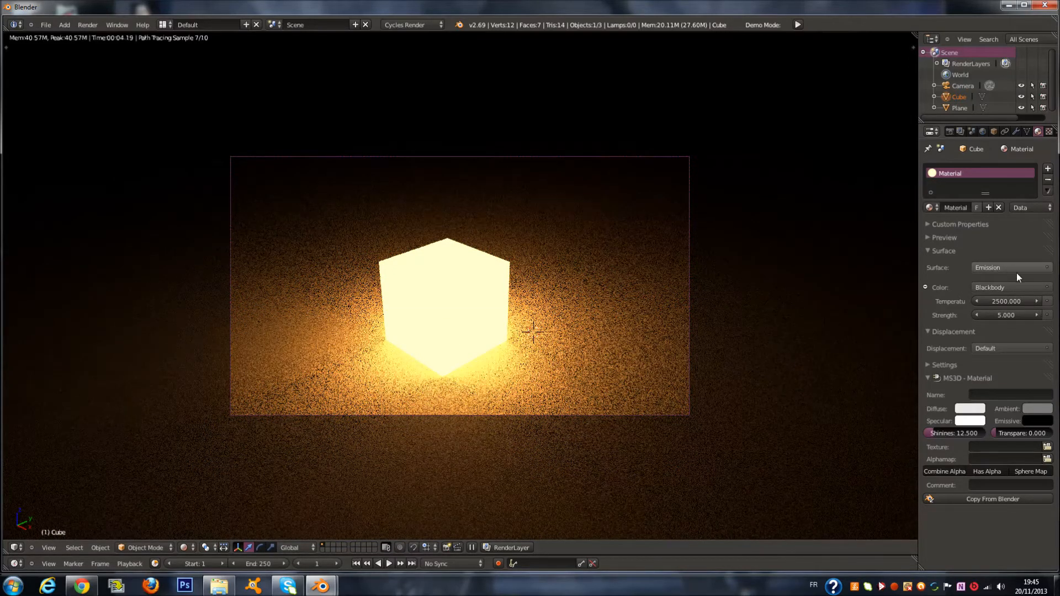
Step: Split the 3D view into two side-by-side areas and turn the new one into a Node Editor for the cube's material
click(1033, 290)
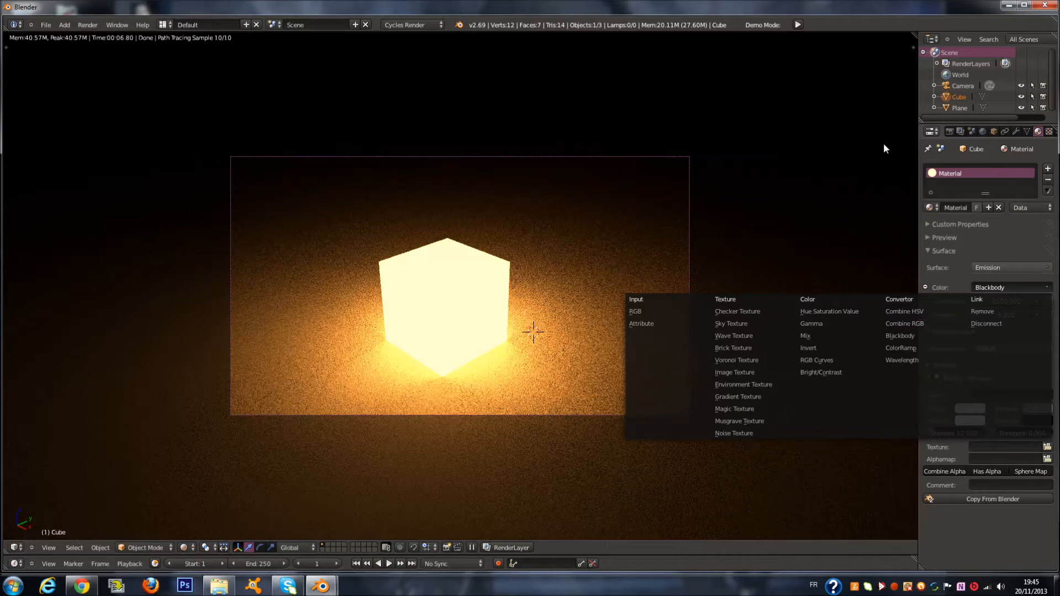
drag(915, 35, 536, 110)
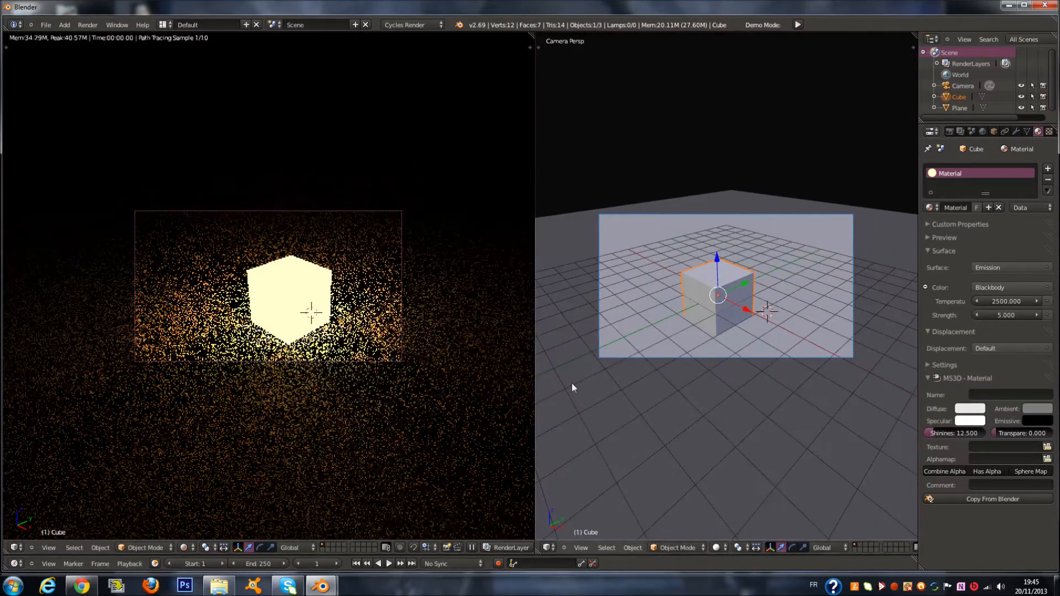
click(547, 547)
click(584, 418)
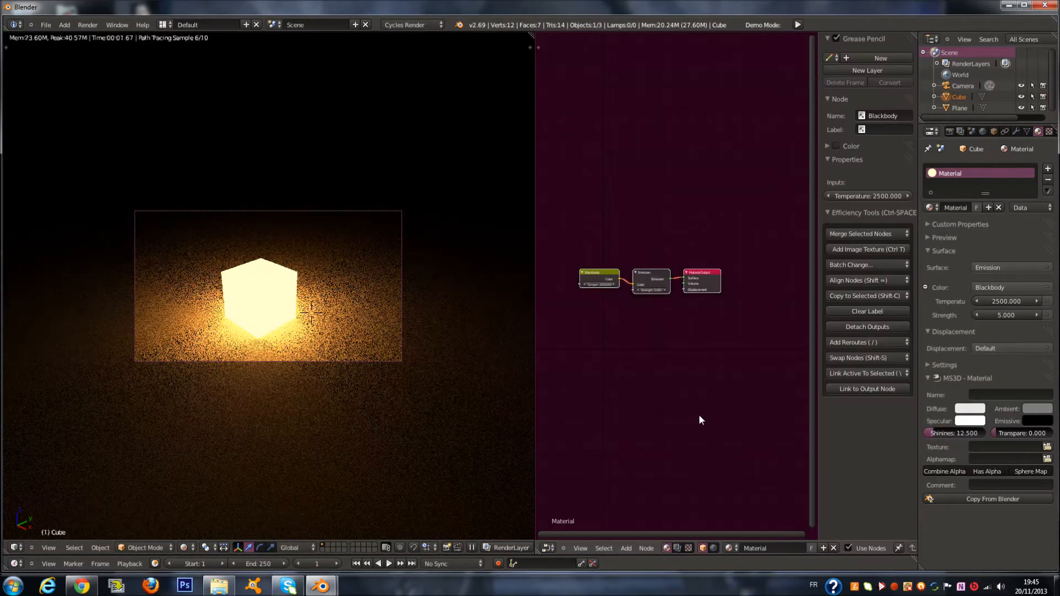
Step: Move the Blackbody node away from the Emission node and insert a MixRGB node on the link between them
scroll(611, 307, up, 3)
middle_drag(610, 307, 730, 302)
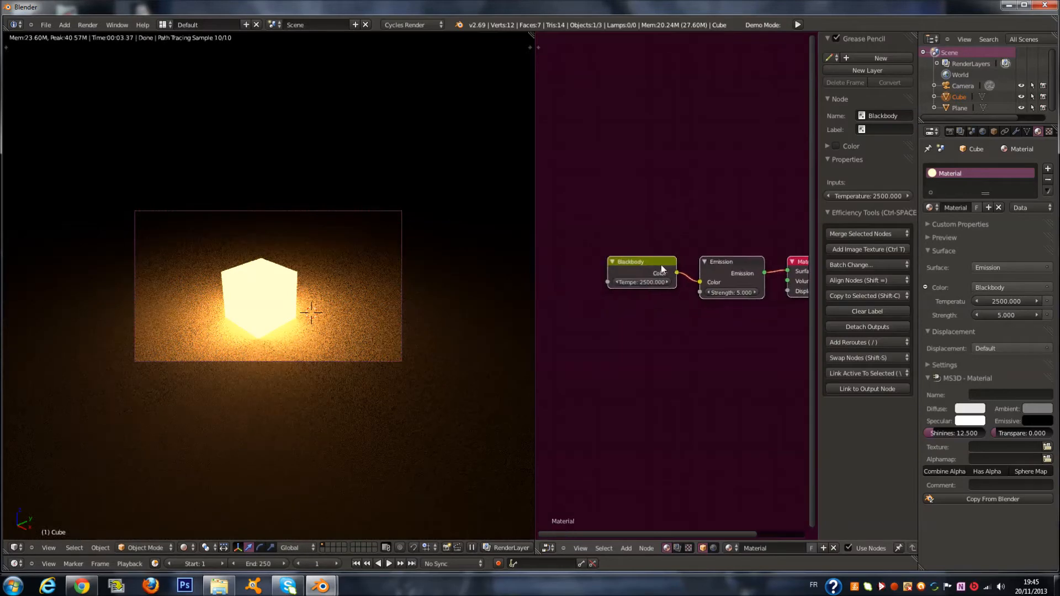
drag(661, 264, 562, 264)
key(shift+a)
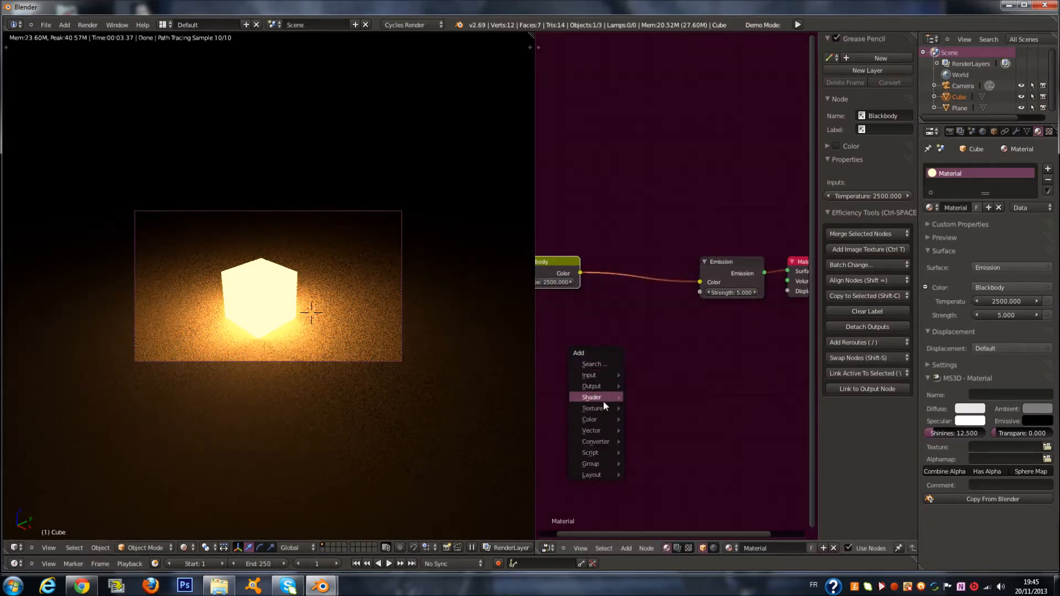
mouse_move(590, 420)
click(646, 420)
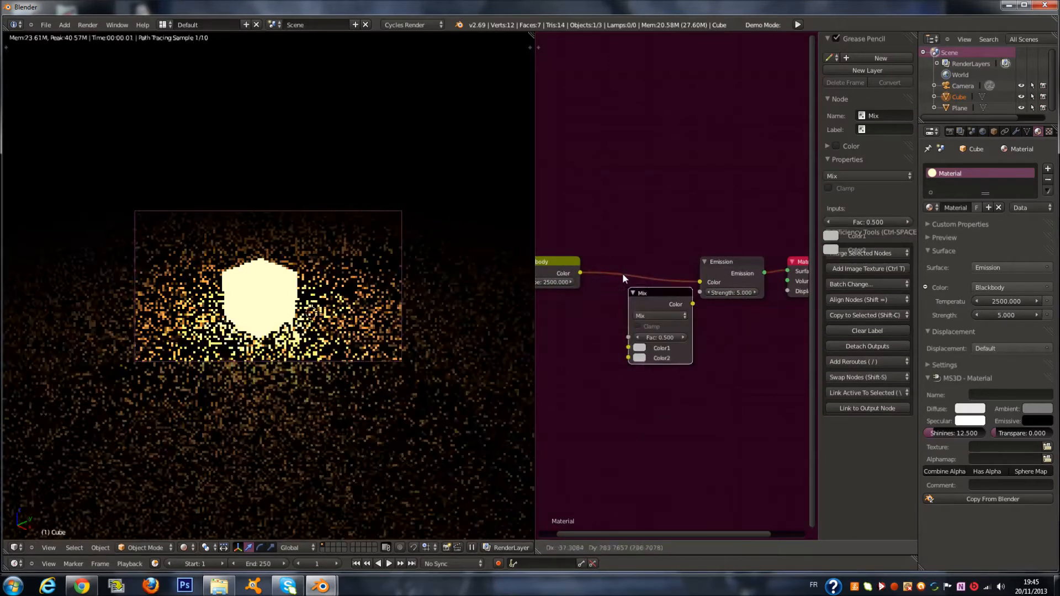
click(623, 275)
Step: Add an unconnected Combine RGB node below the Mix node
middle_drag(549, 381, 605, 384)
key(shift+a)
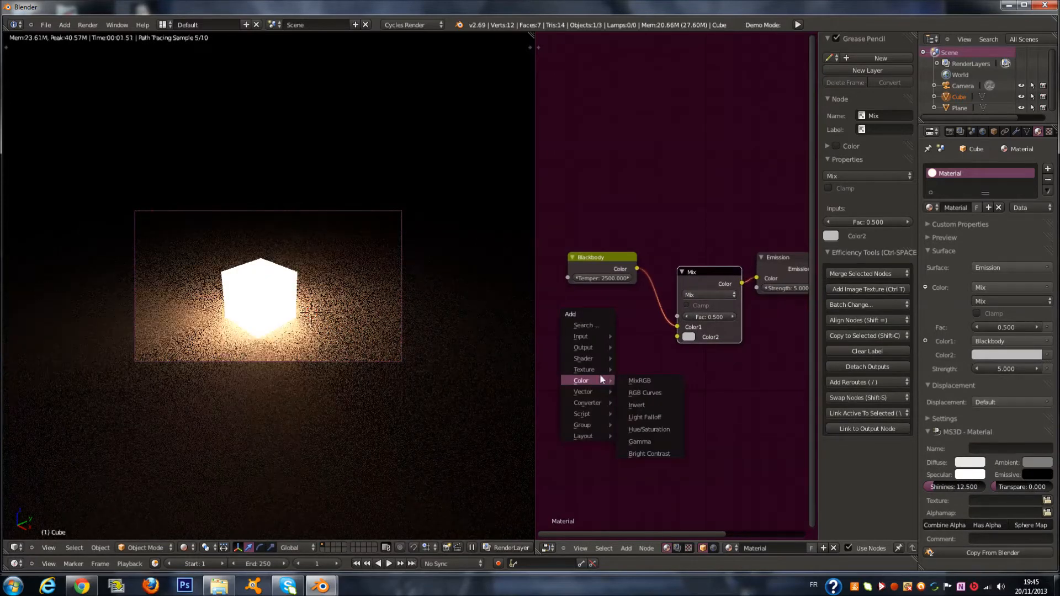
mouse_move(592, 403)
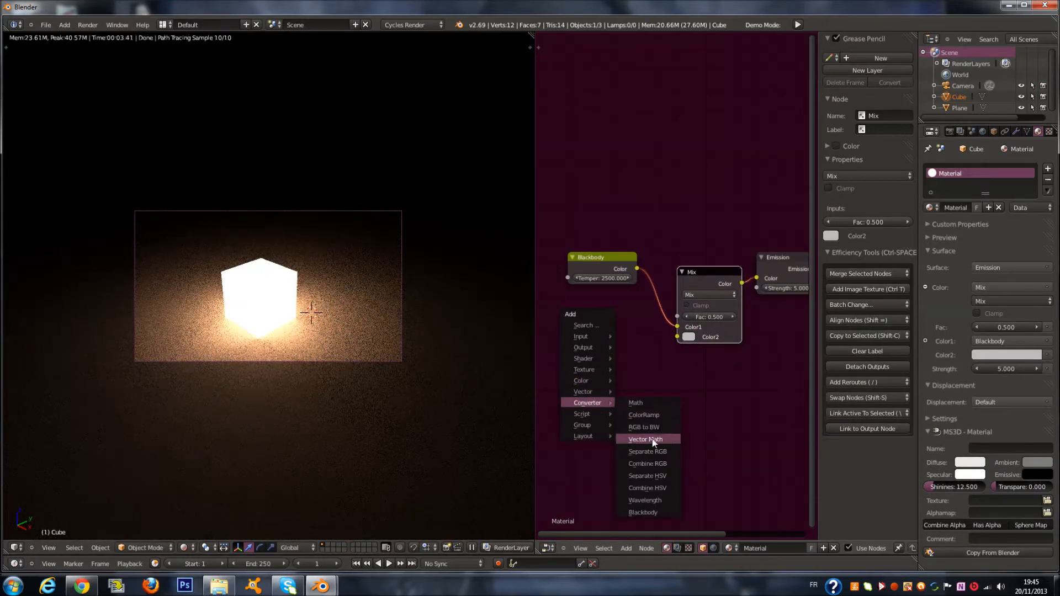
click(647, 464)
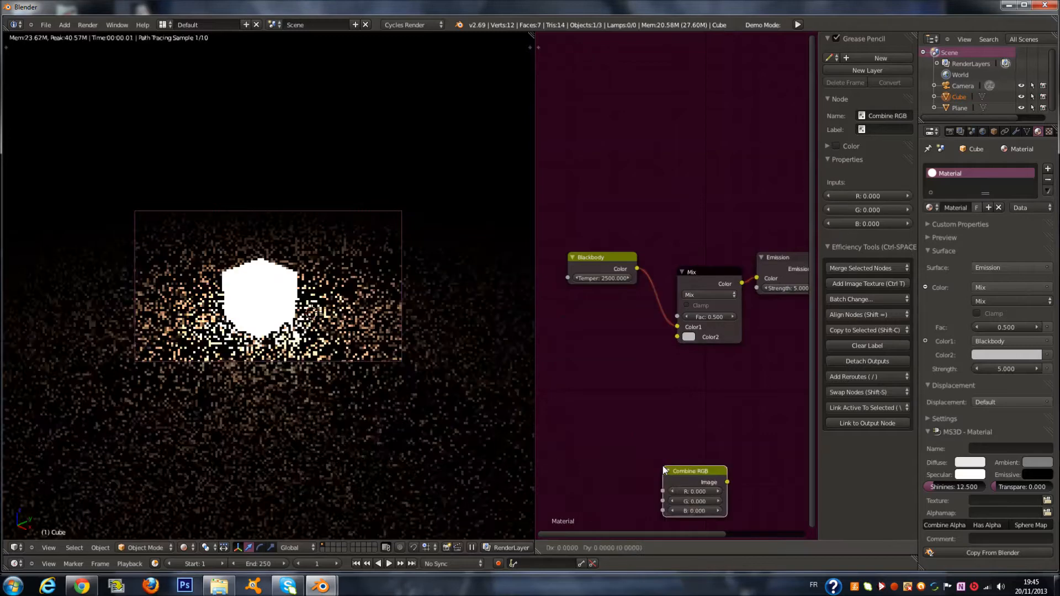
click(623, 416)
scroll(660, 356, down, 2)
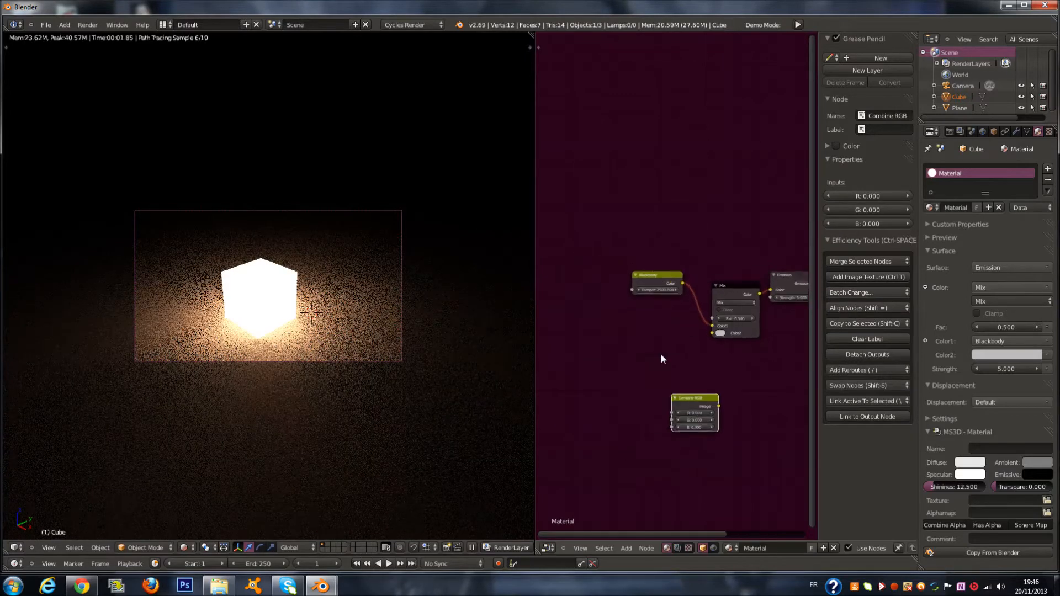
Step: Rearrange the Blackbody, Mix and Emission nodes into an evenly spaced row above the Combine RGB node
click(626, 279)
drag(625, 277, 544, 266)
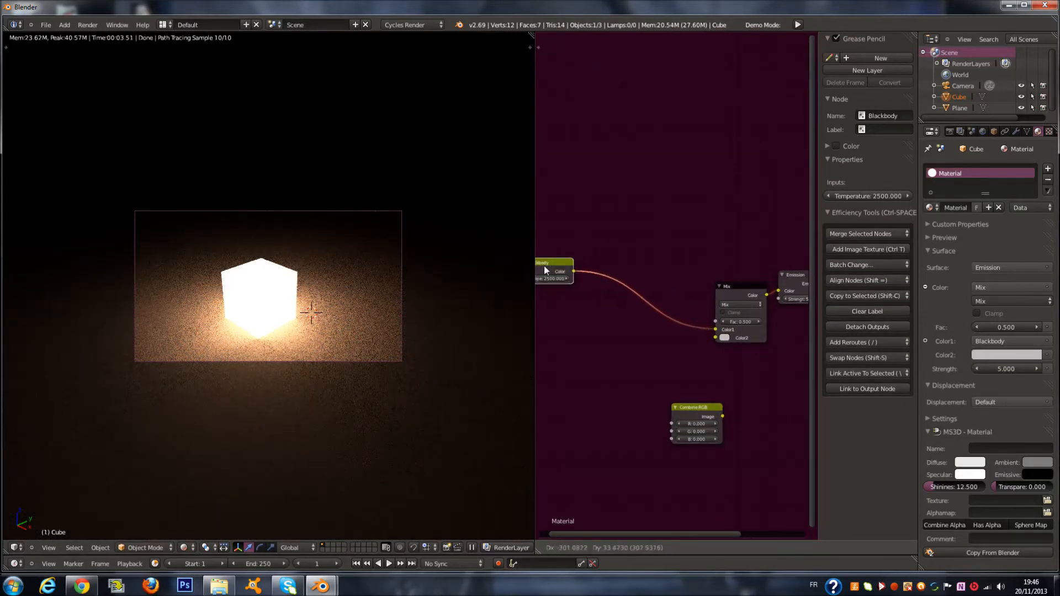
drag(735, 291, 627, 290)
scroll(696, 421, up, 1)
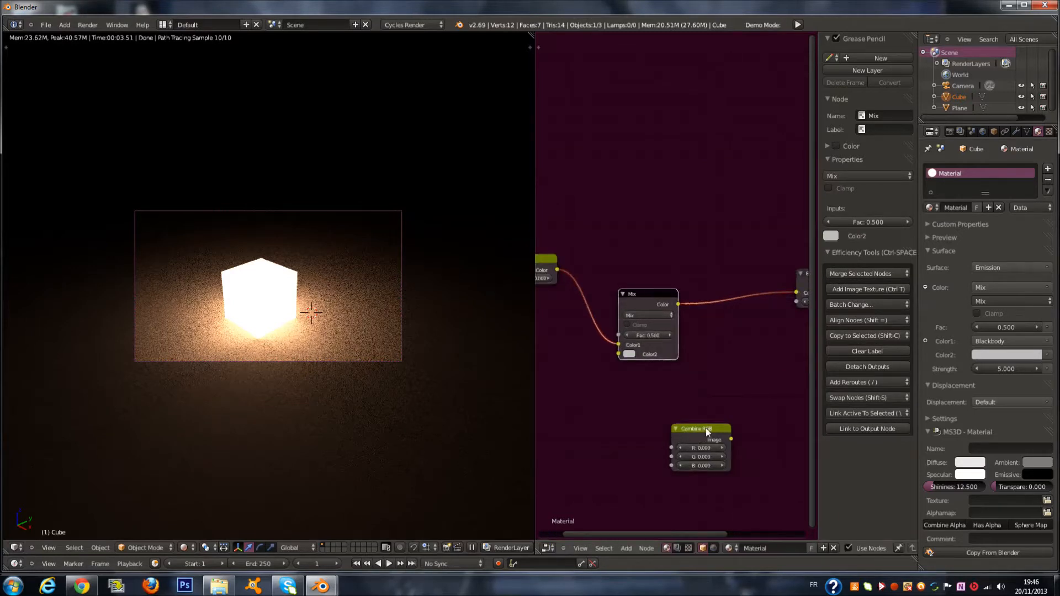
click(706, 428)
scroll(699, 415, down, 2)
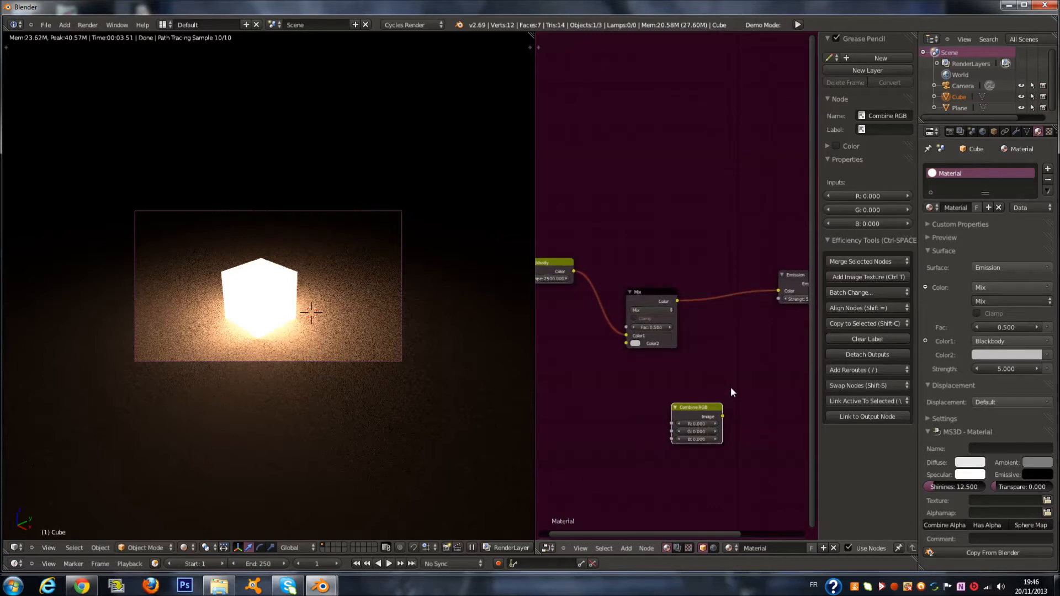
scroll(663, 309, down, 1)
drag(657, 298, 690, 279)
drag(572, 271, 609, 296)
click(707, 407)
middle_drag(696, 409, 613, 389)
drag(699, 250, 685, 255)
middle_drag(685, 260, 750, 264)
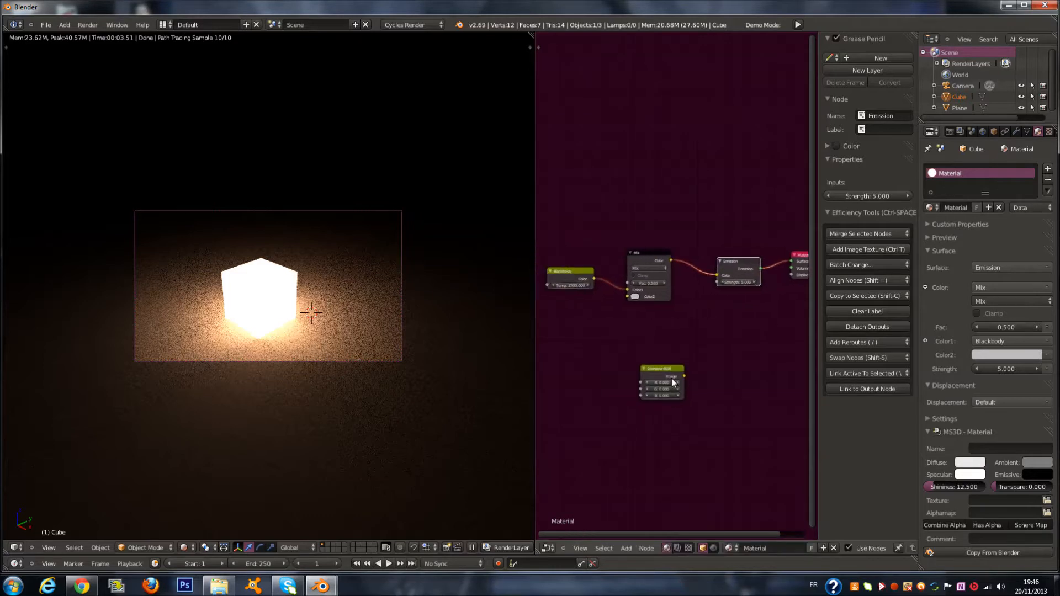
Step: Delete the Combine RGB node from the cube's material
click(668, 373)
scroll(681, 394, down, 1)
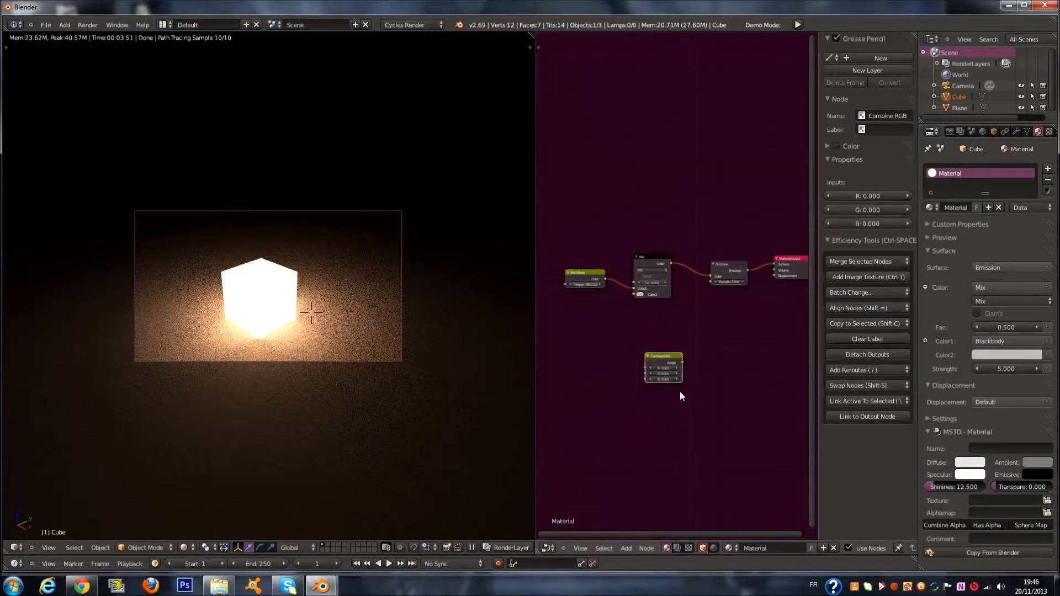
scroll(657, 401, up, 2)
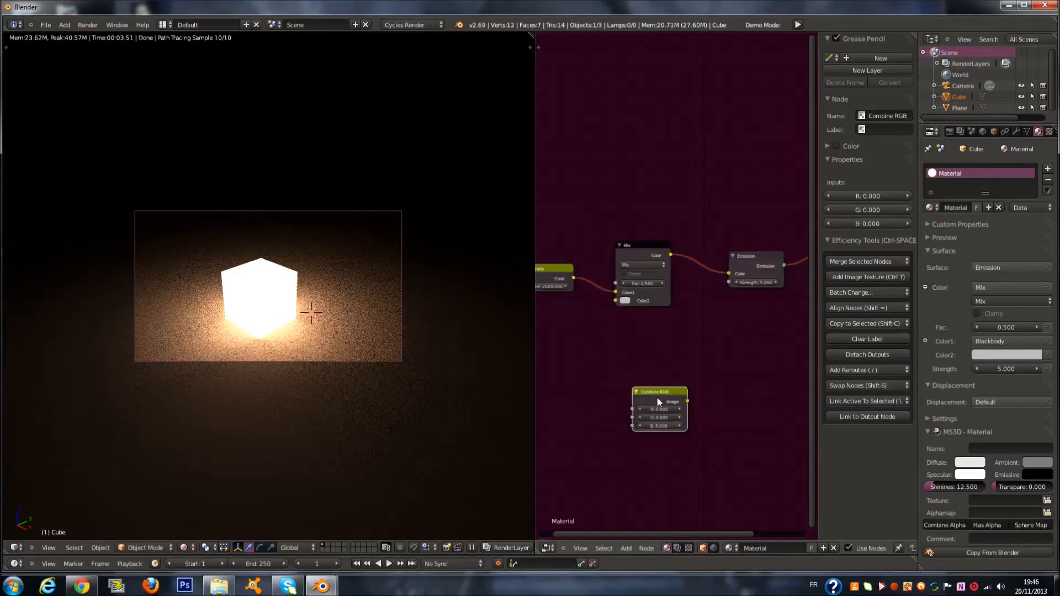
scroll(669, 396, down, 1)
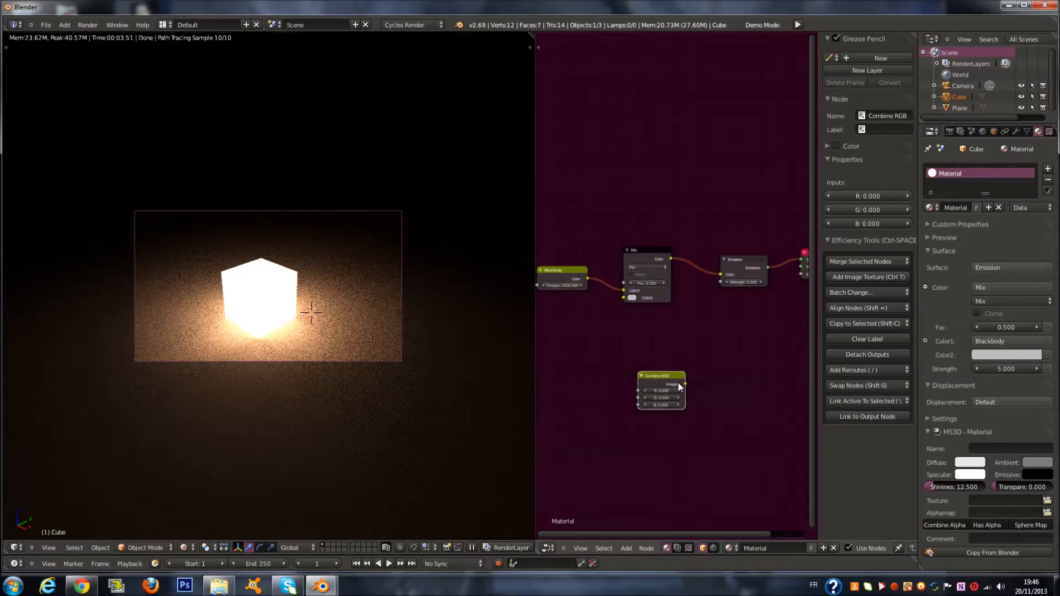
key(x)
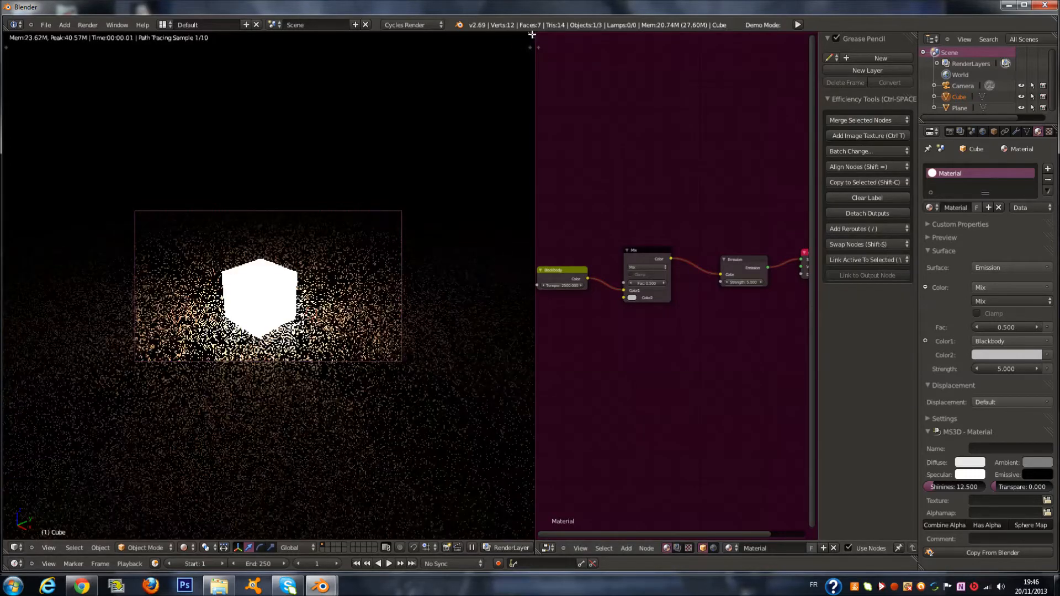
key(shift+a)
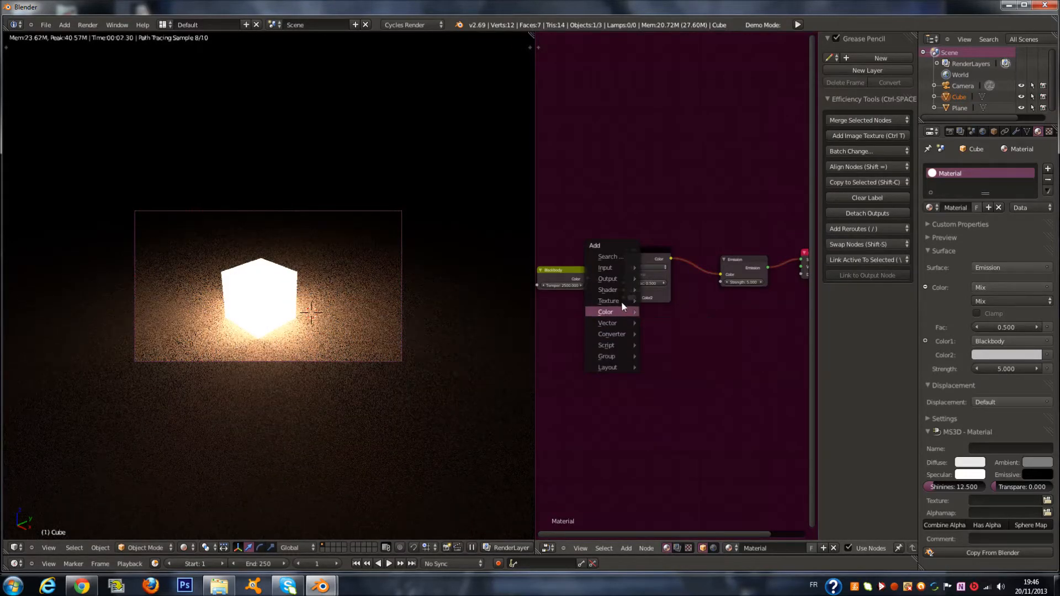
mouse_move(614, 266)
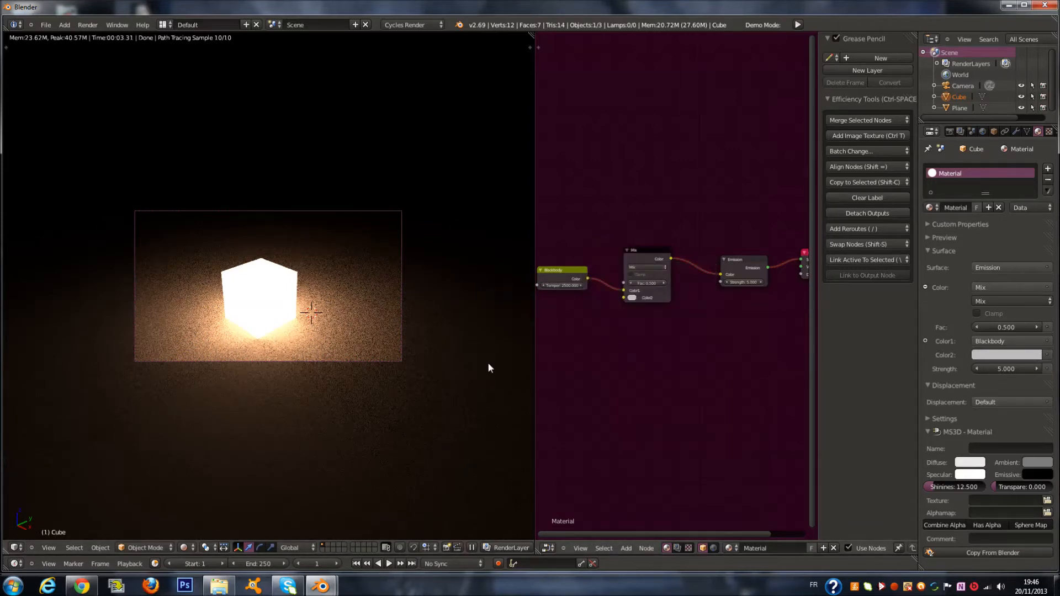
key(shift+a)
mouse_move(639, 290)
scroll(333, 345, up, 3)
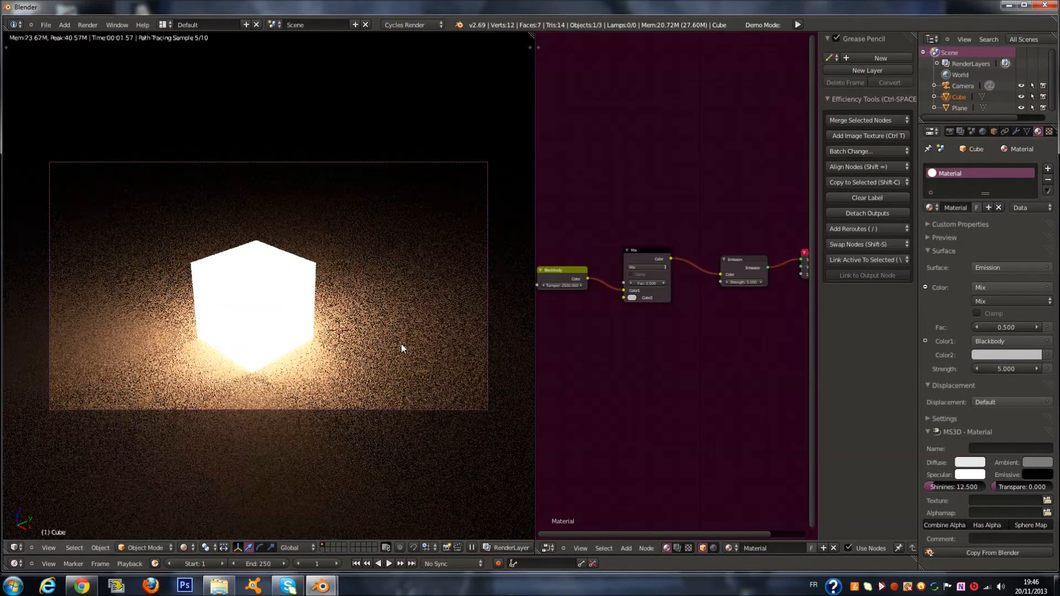
Step: Show the scene's render settings, collapse the Dimensions, Choose rendering mode, Texture Atlas, Output and Film sections, and expand Sampling
click(948, 131)
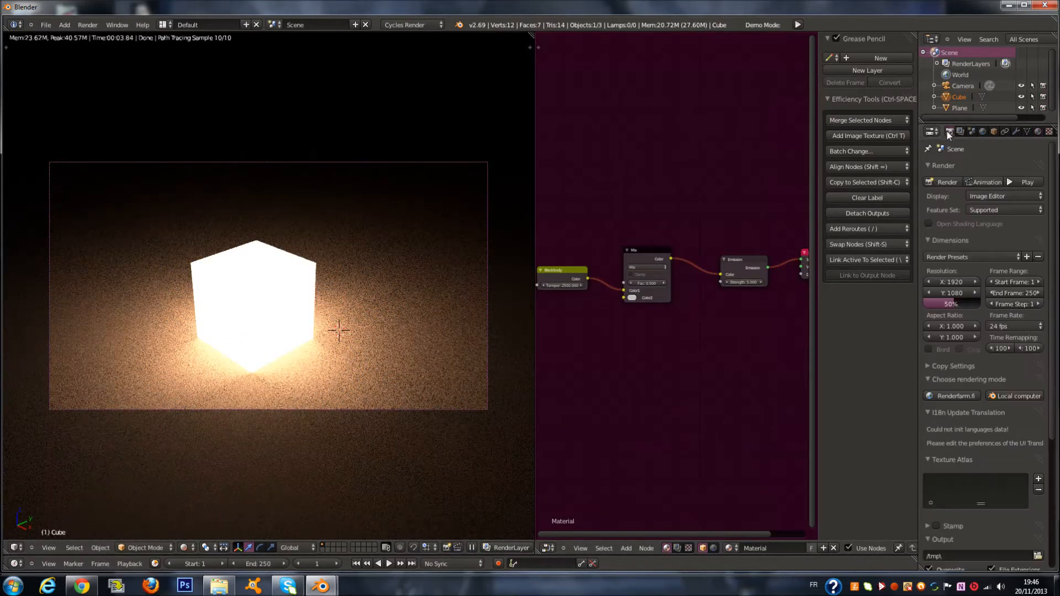
click(952, 240)
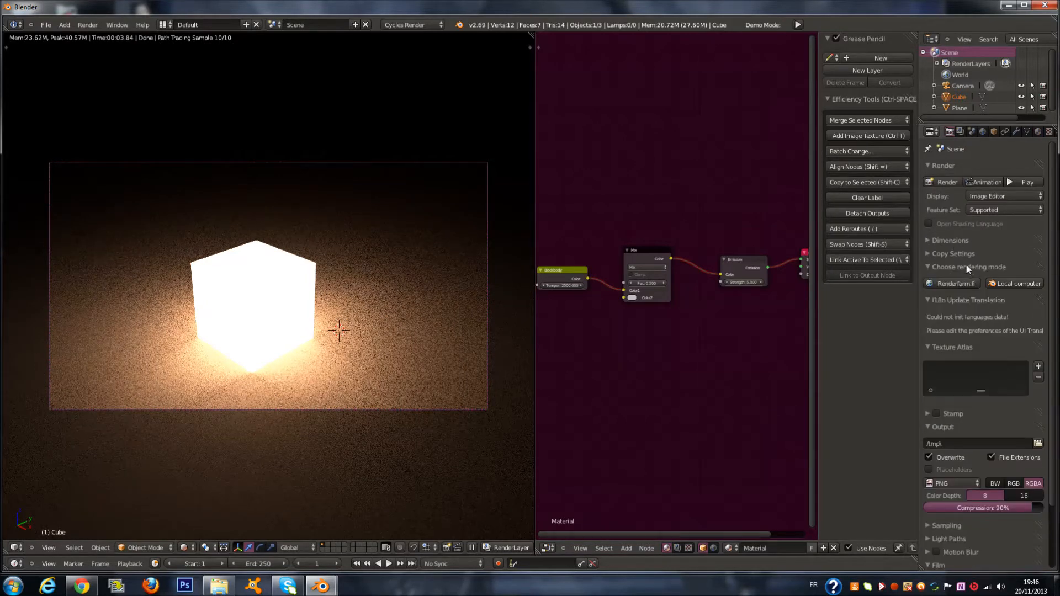
click(966, 266)
click(966, 327)
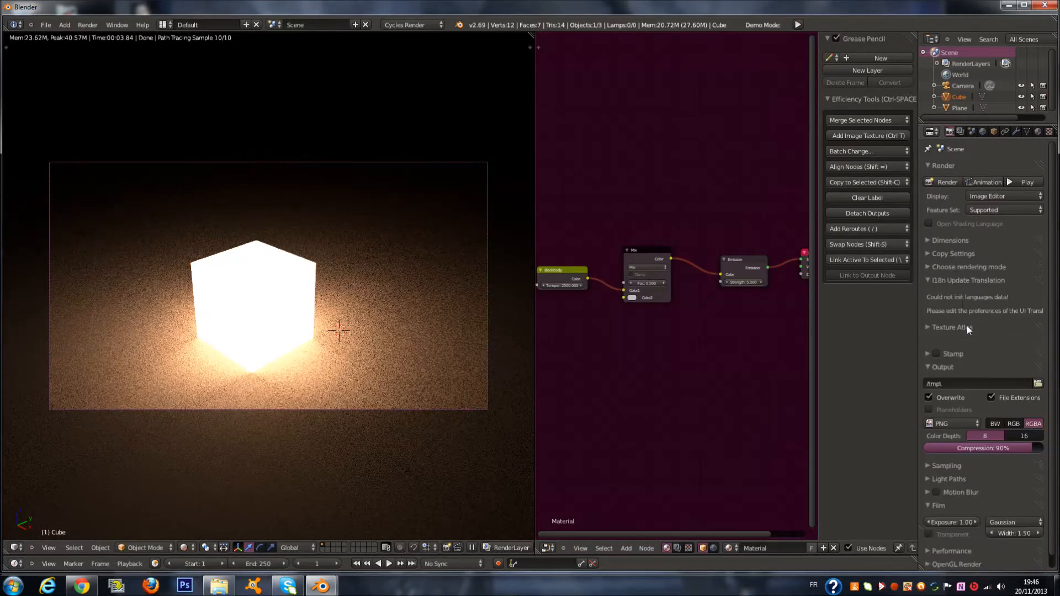
click(967, 354)
click(972, 407)
click(955, 421)
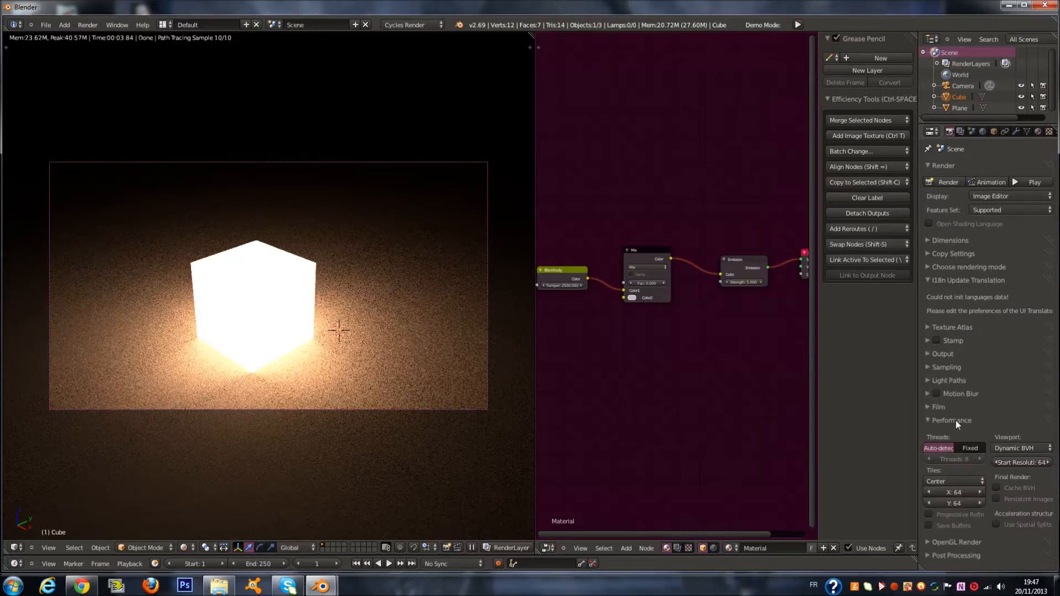
click(955, 419)
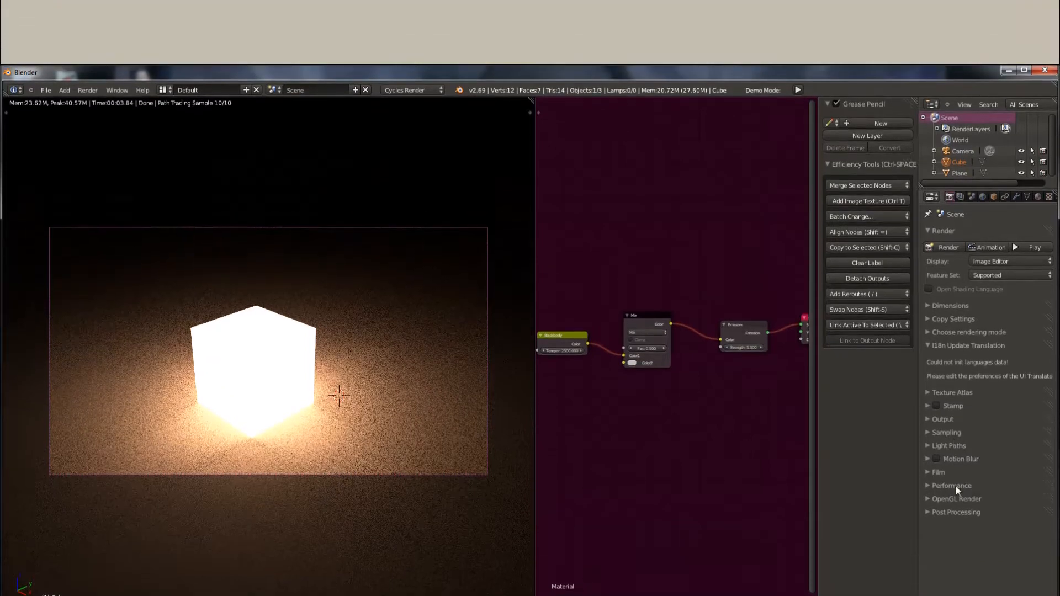
click(966, 433)
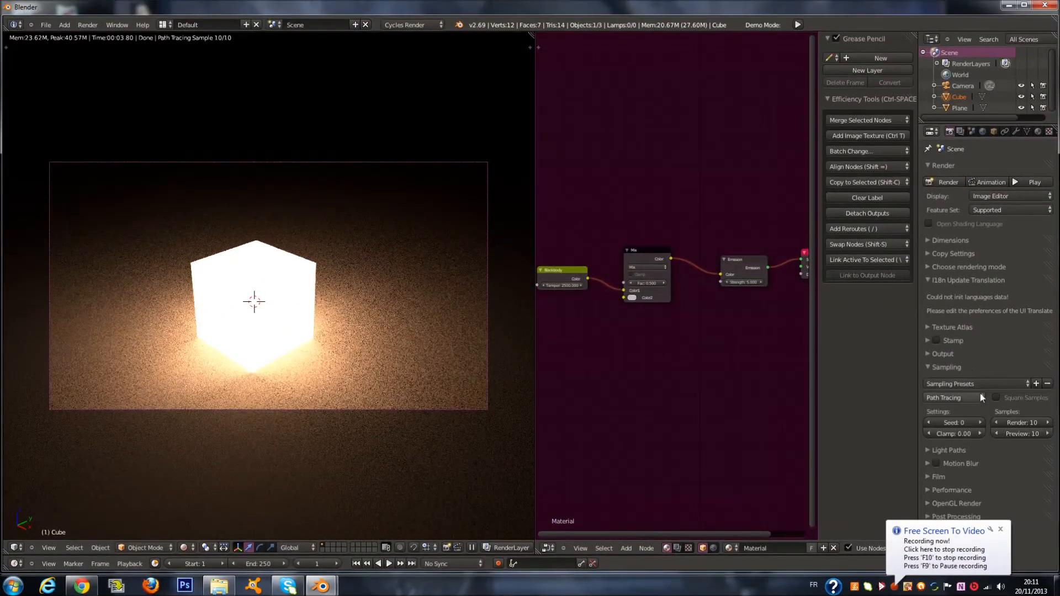
click(981, 379)
click(982, 380)
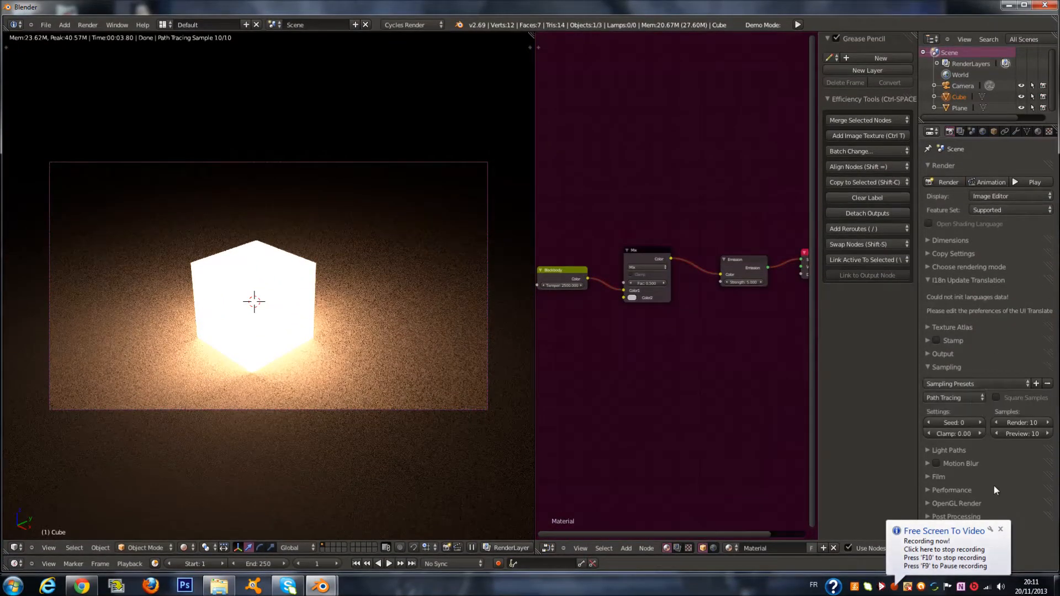
Step: Set the preview samples to 100 and try Square Samples, turning it back off
click(1021, 436)
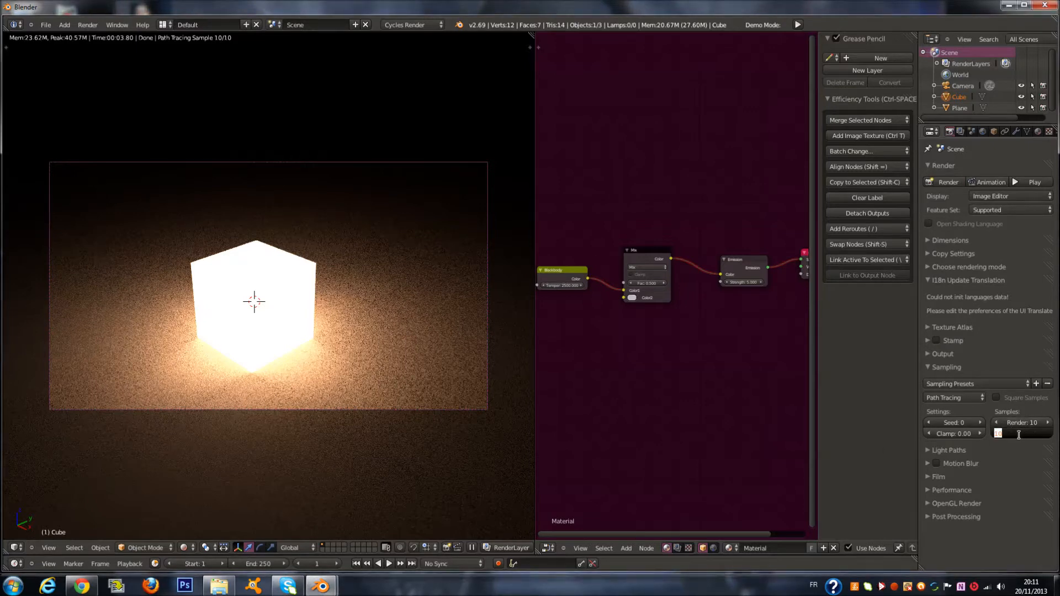
text(1000)
key(Return)
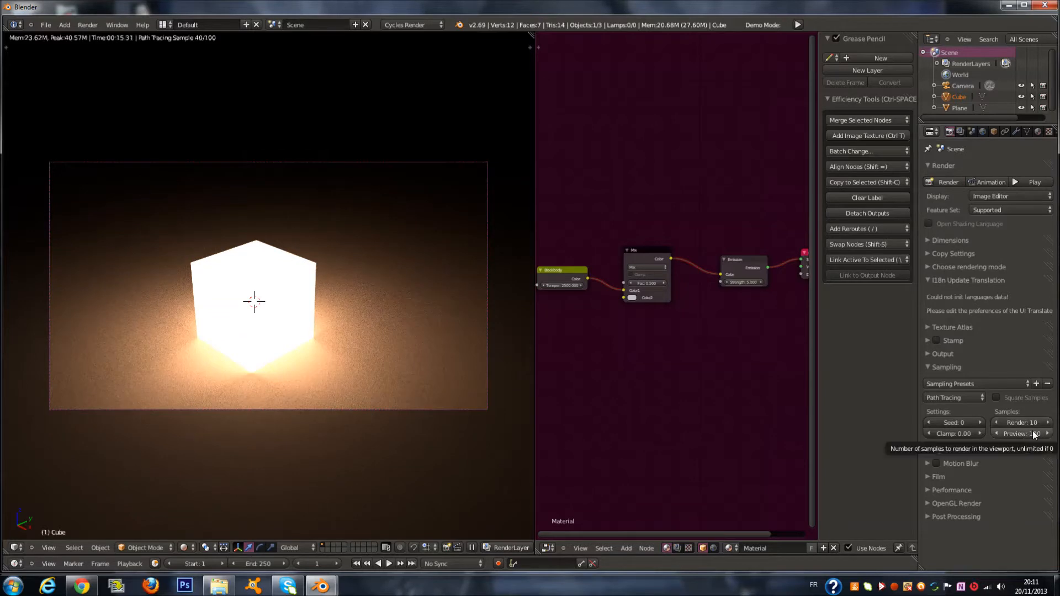
click(997, 398)
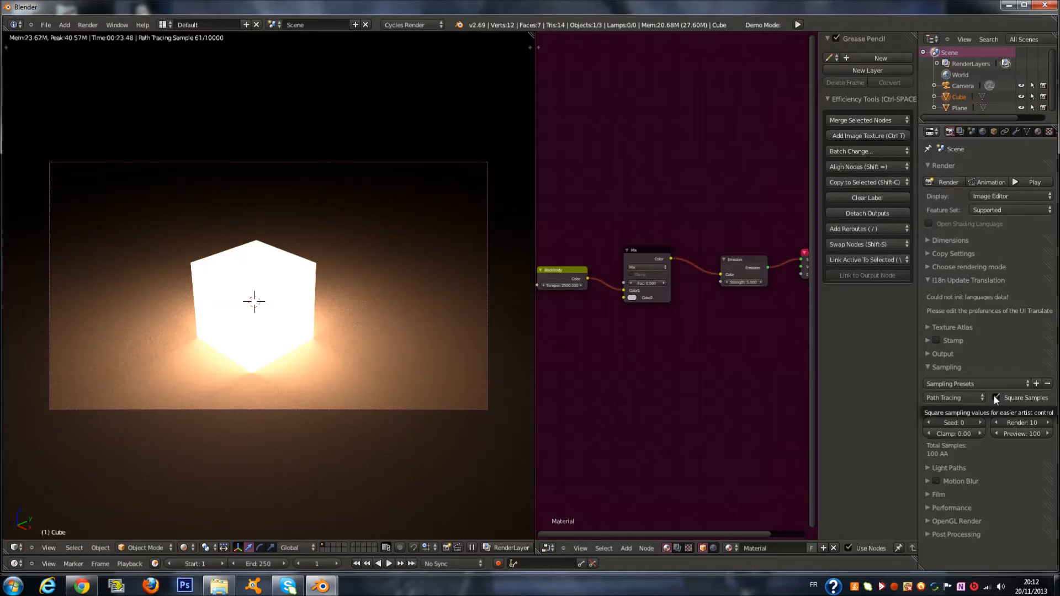
click(995, 397)
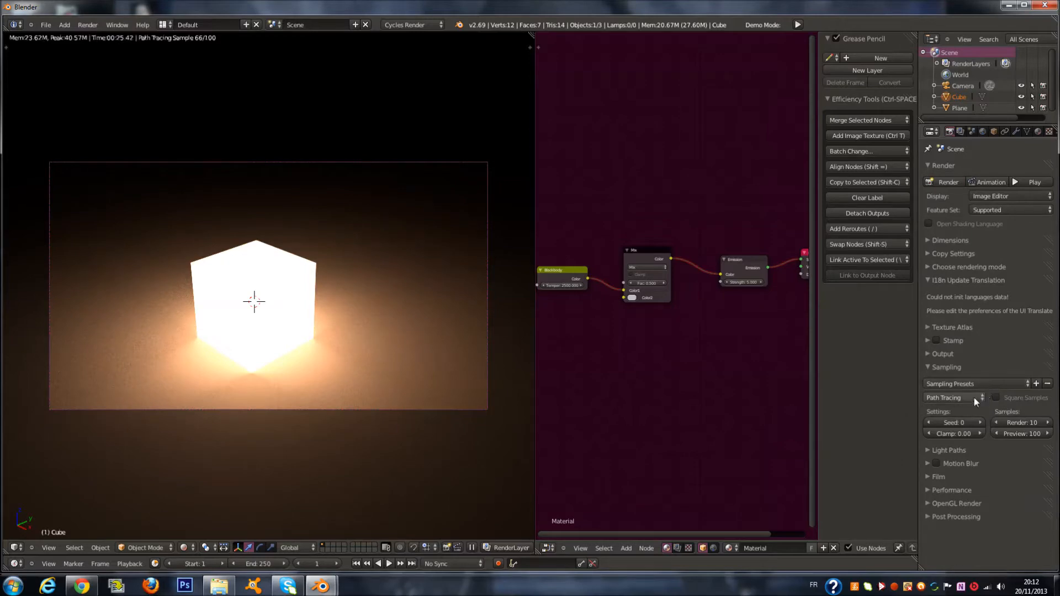
Step: Switch the sampling integrator from Path Tracing to Branched Path Tracing
click(974, 397)
click(994, 383)
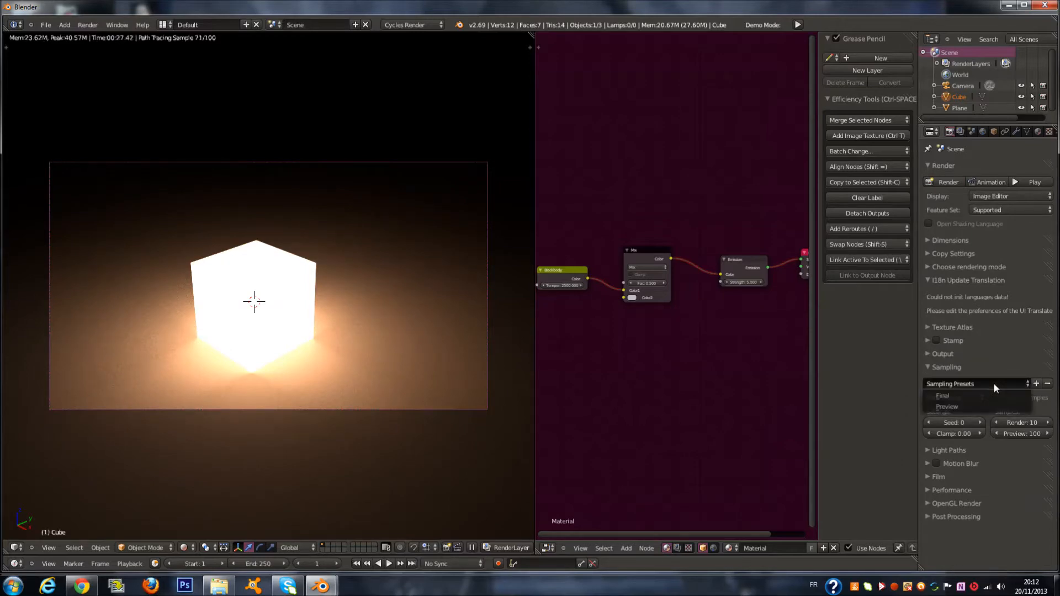
click(967, 396)
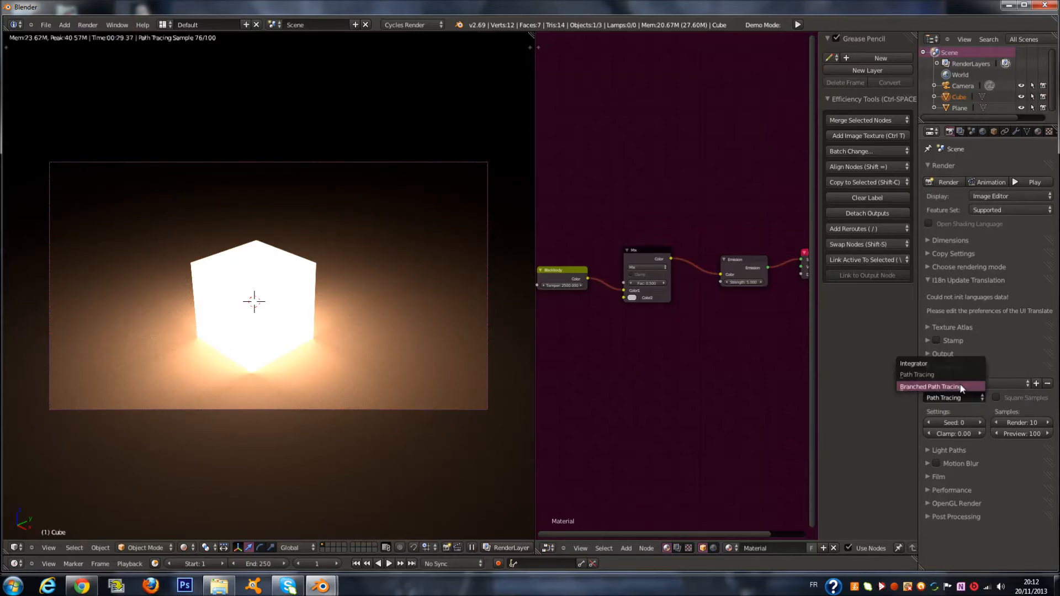
click(961, 388)
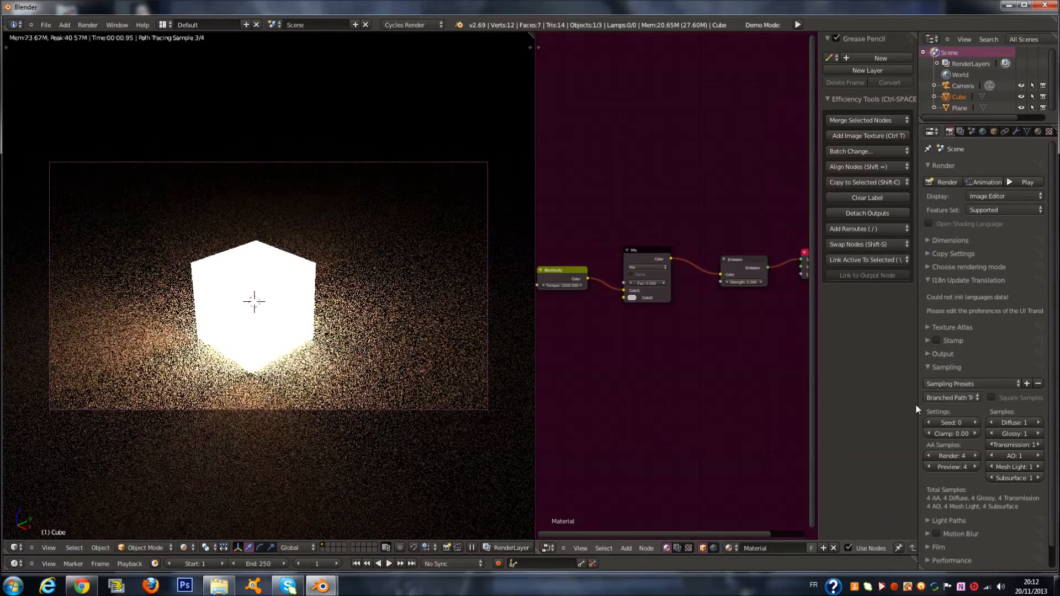
Step: Try Square Samples with Branched Path Tracing, turn it back off, and render the current frame
click(992, 397)
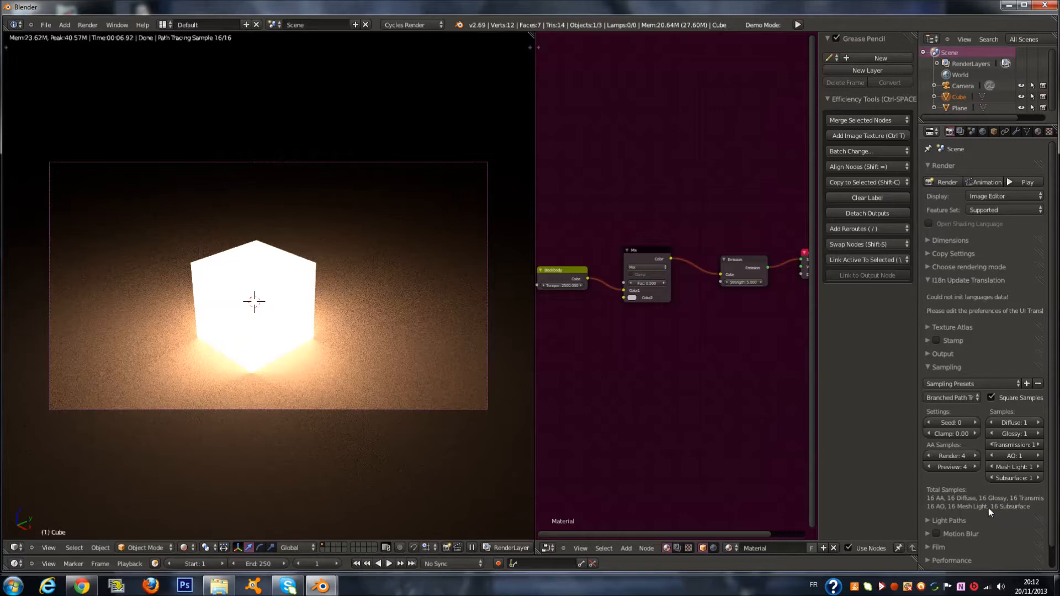
click(992, 397)
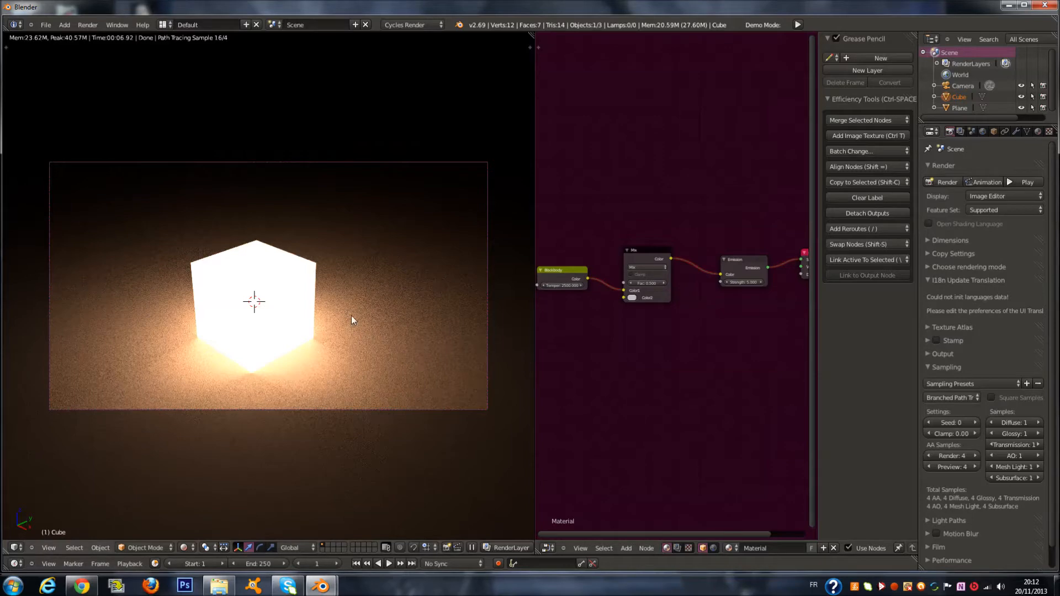
key(F12)
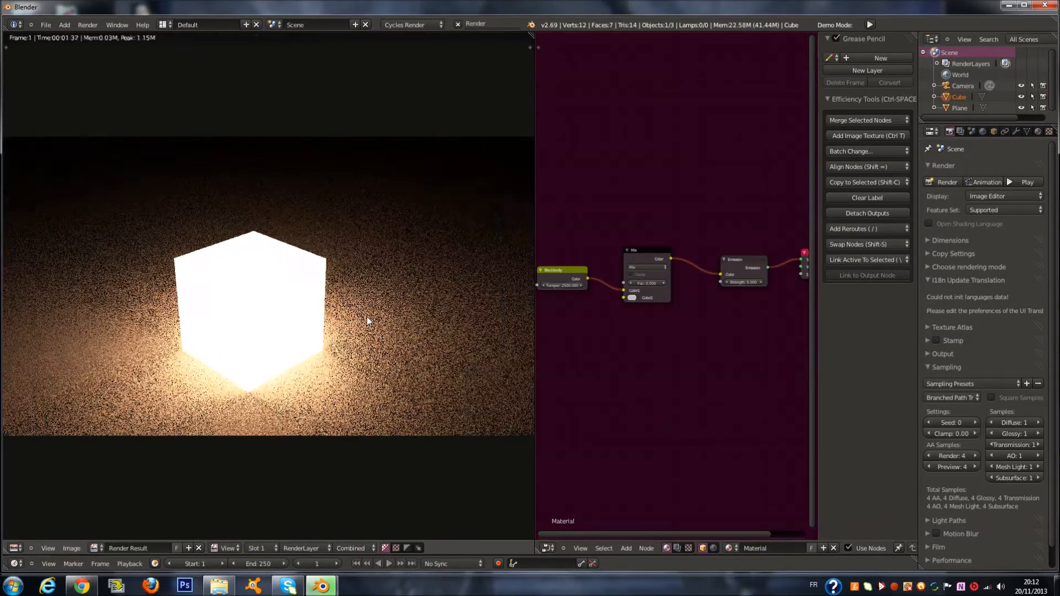
Step: Set the AA render and preview samples to 5 and render the current frame
click(975, 455)
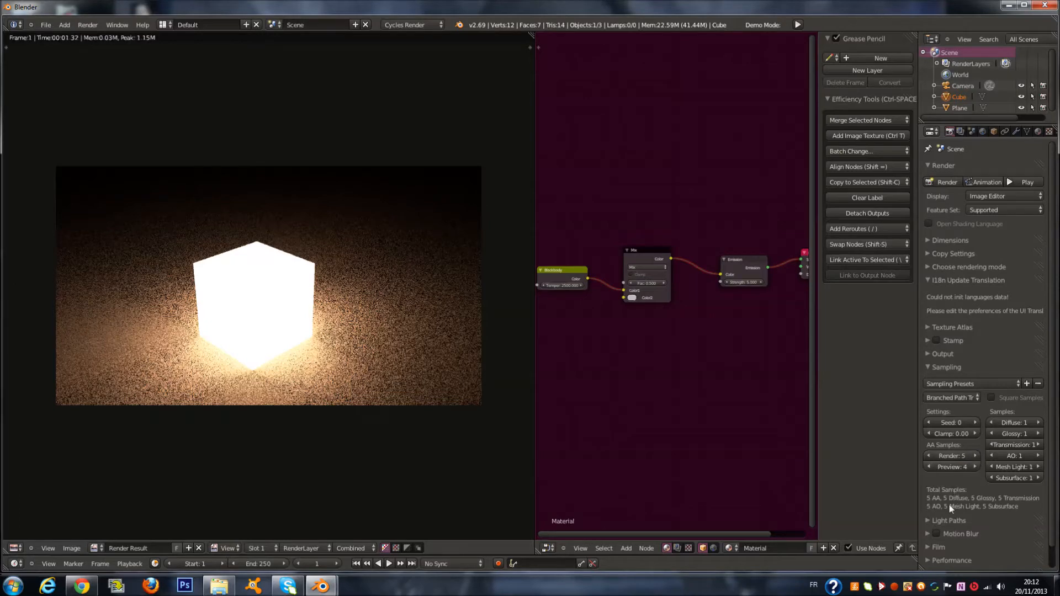
click(975, 466)
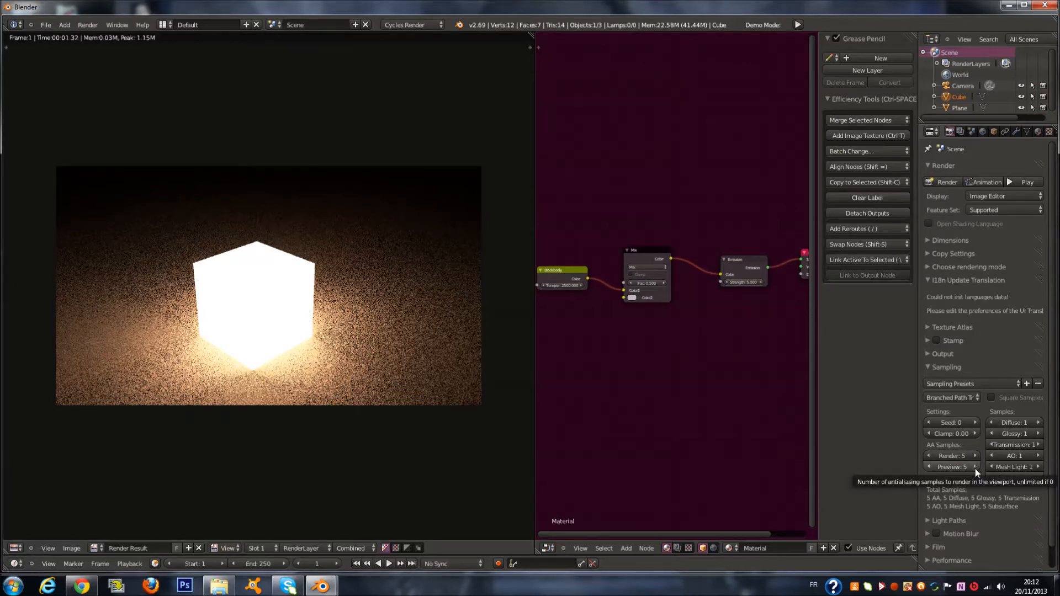
key(F12)
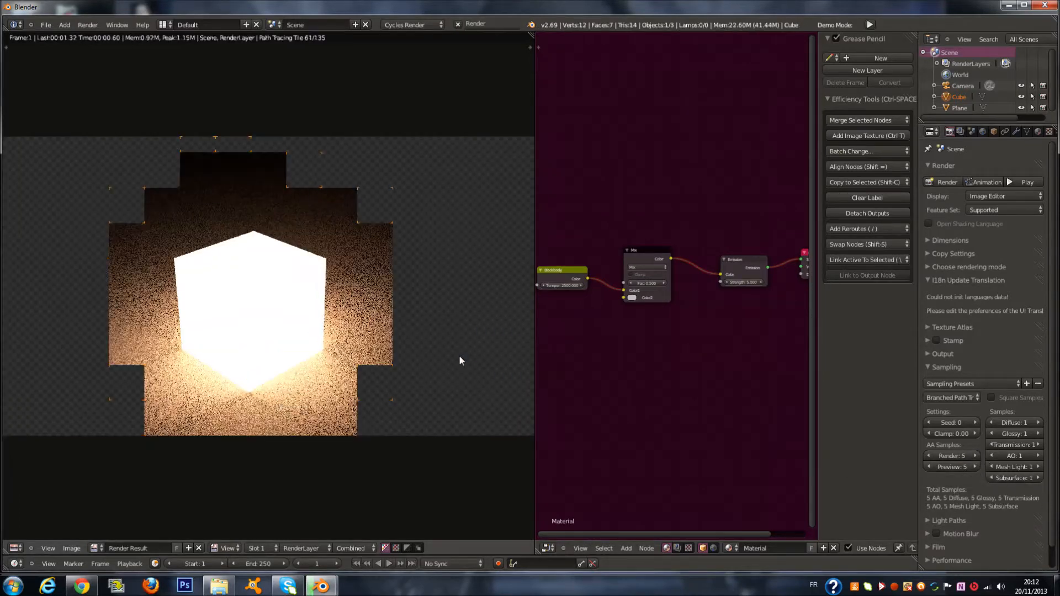
Step: Raise both the render and preview AA samples to 10 and render the frame again
click(975, 466)
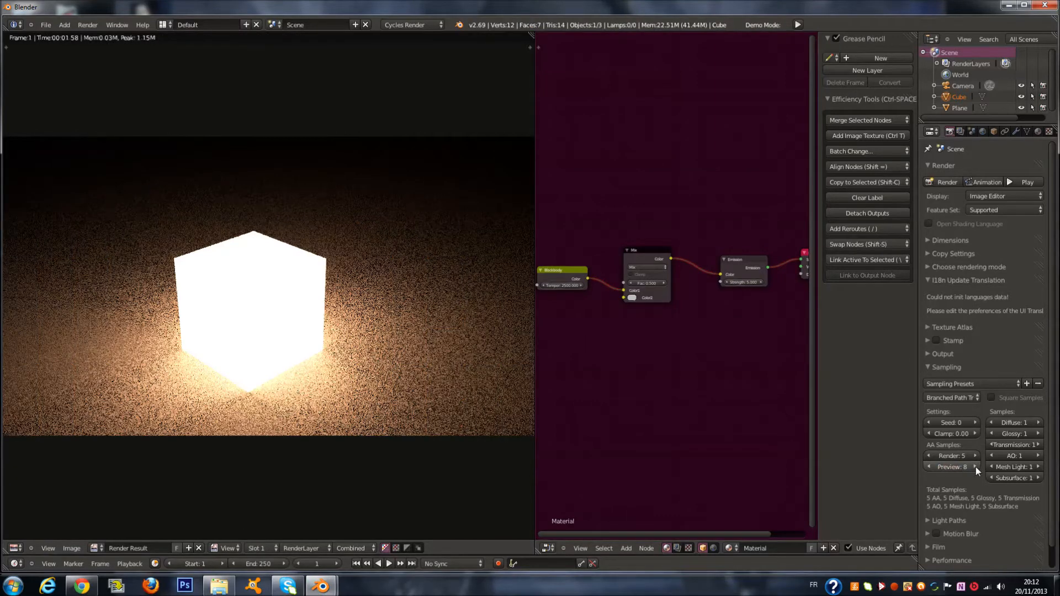
click(976, 467)
click(976, 467)
click(976, 451)
click(976, 451)
click(976, 451)
click(976, 451)
click(976, 451)
key(F12)
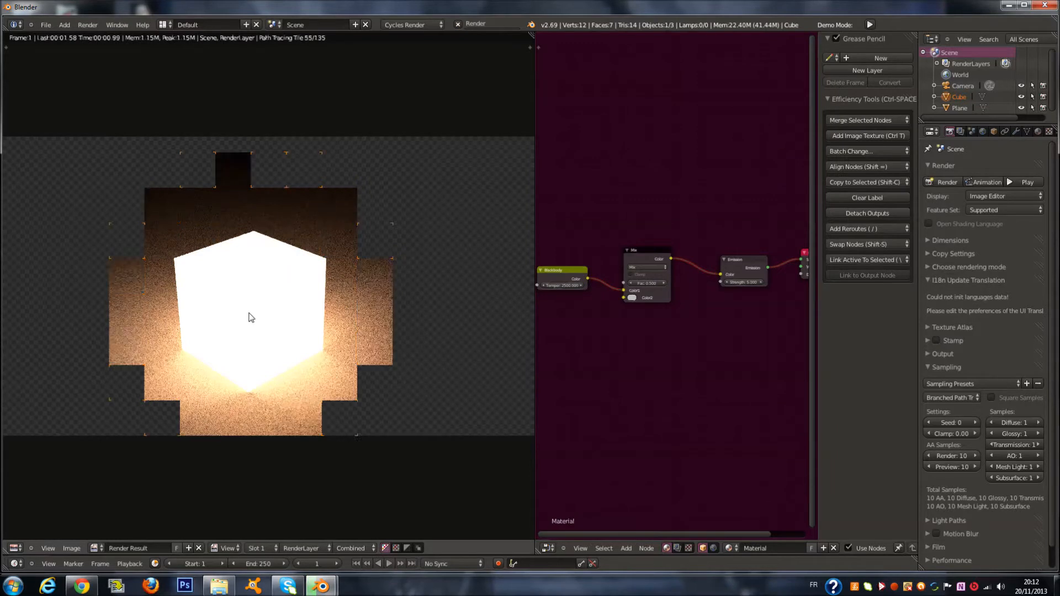
Step: Increase the AA render and preview samples to 15 each and start another render
click(975, 456)
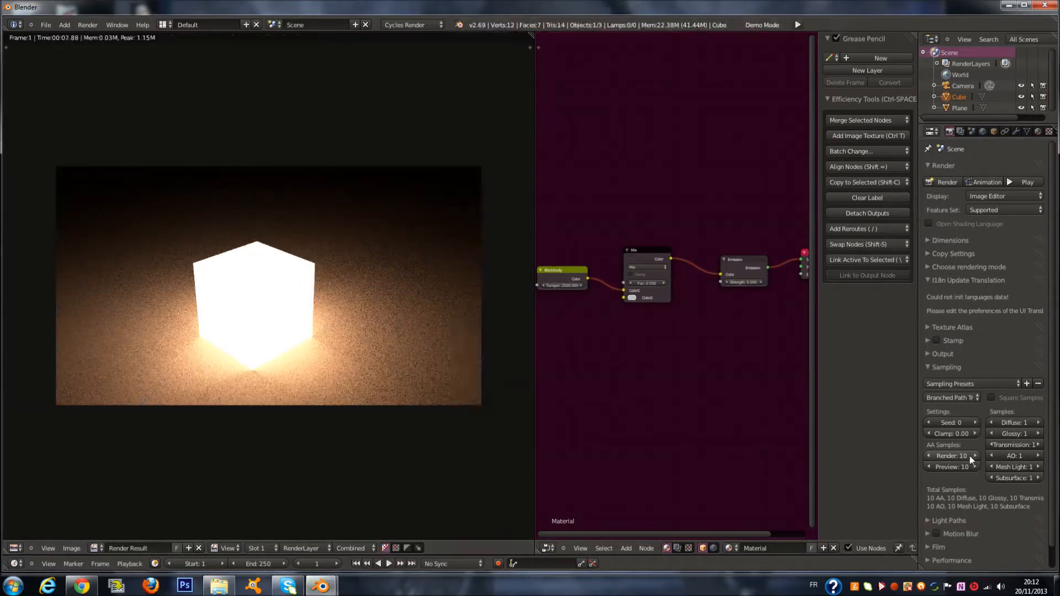
click(975, 456)
click(975, 467)
click(975, 467)
click(975, 466)
click(975, 466)
click(975, 467)
key(F12)
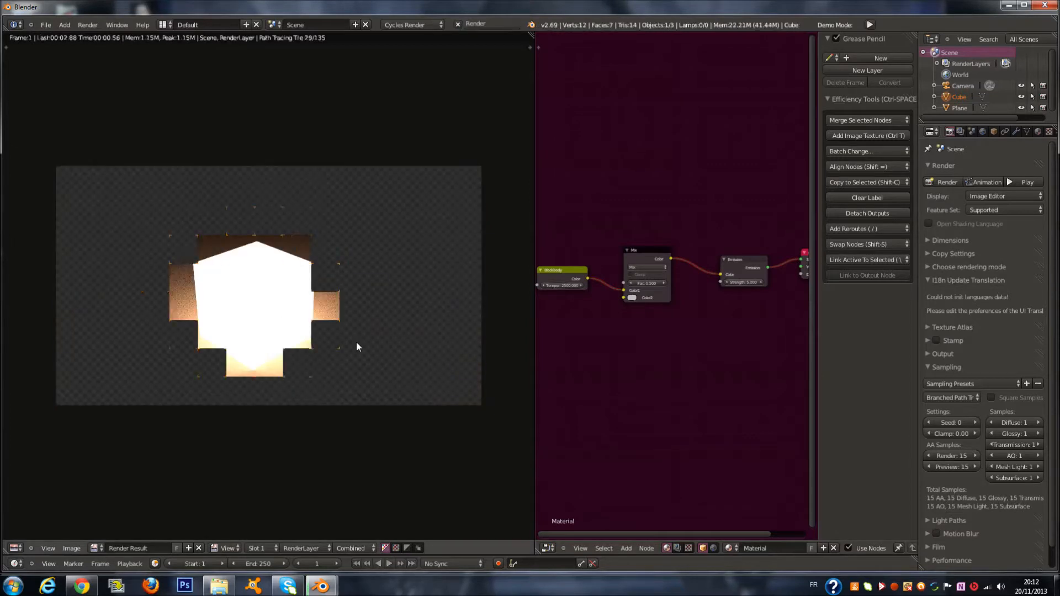
Step: Turn on Square Samples for the Branched Path Tracing settings and render the frame
click(992, 397)
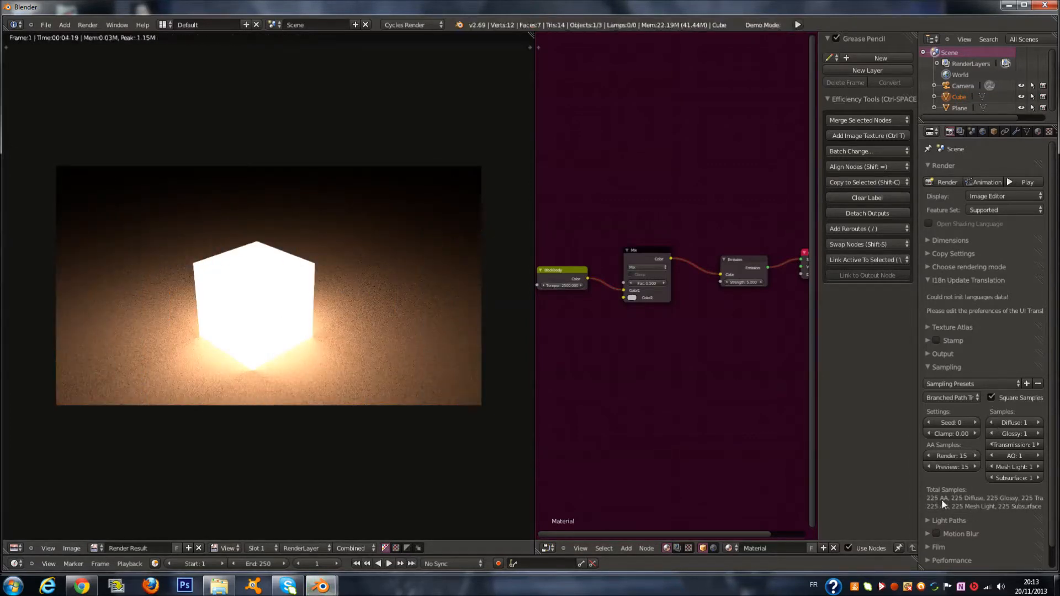
key(F12)
scroll(402, 376, up, 1)
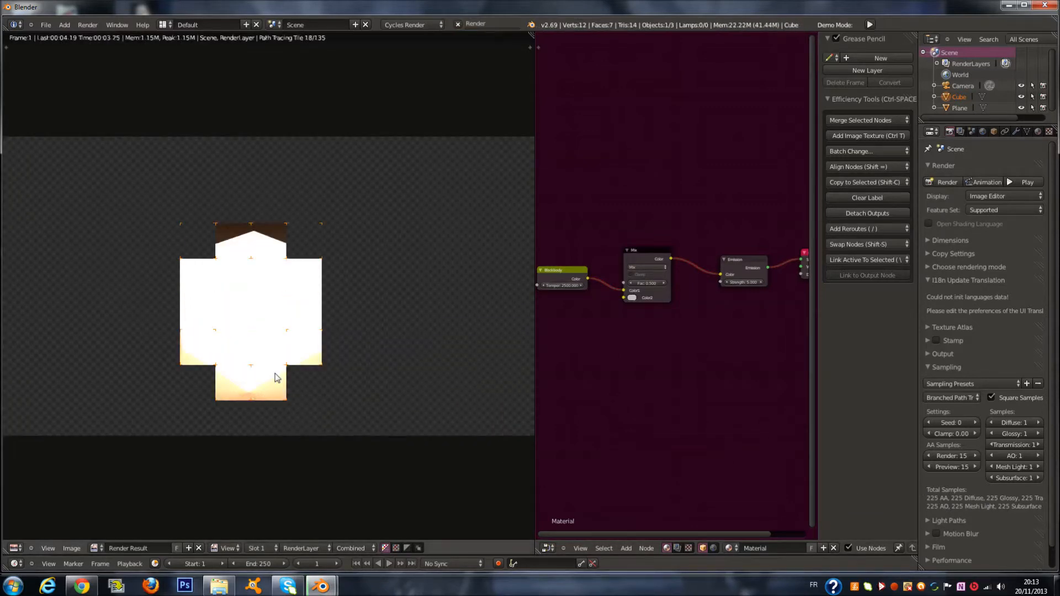
Step: Examine the noise and light falloff around the glowing cube in the progressing Square Samples render
scroll(274, 371, up, 2)
scroll(274, 371, down, 1)
scroll(275, 320, down, 1)
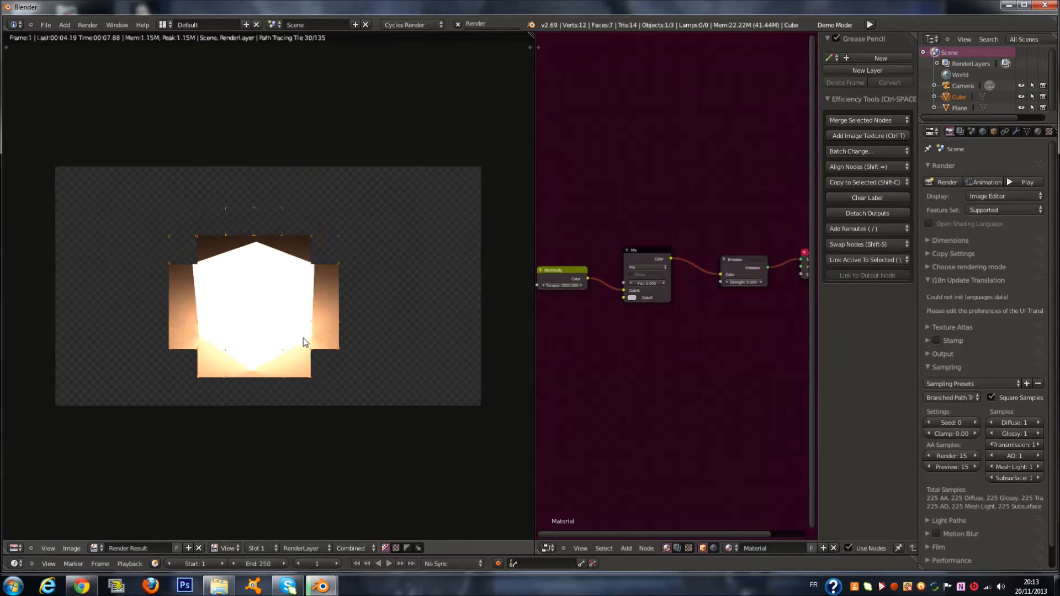
scroll(303, 338, up, 3)
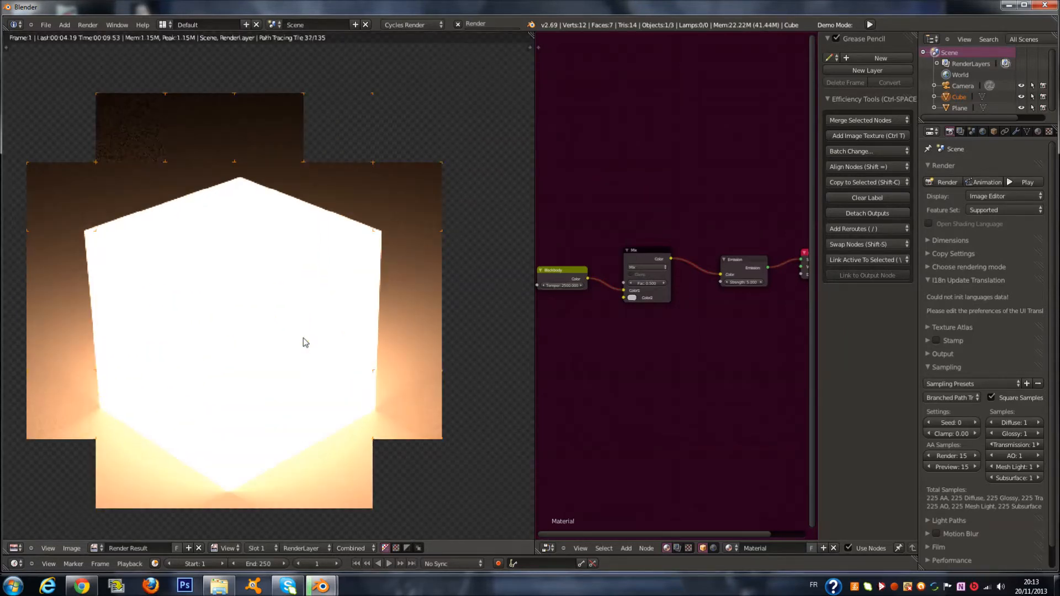
scroll(364, 334, up, 1)
scroll(365, 334, down, 1)
scroll(312, 355, down, 3)
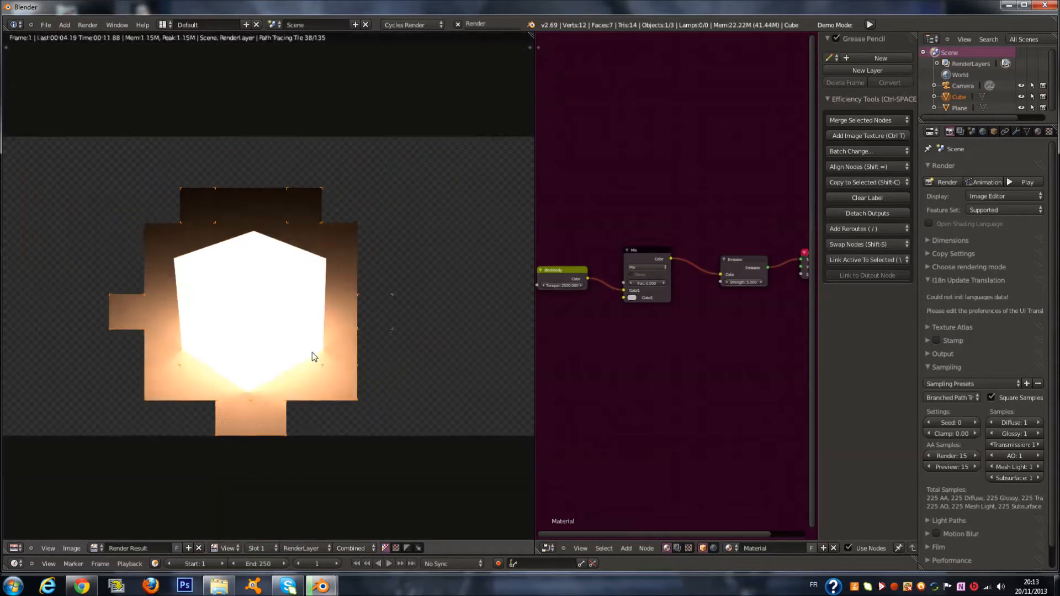
scroll(312, 356, up, 3)
scroll(288, 326, down, 2)
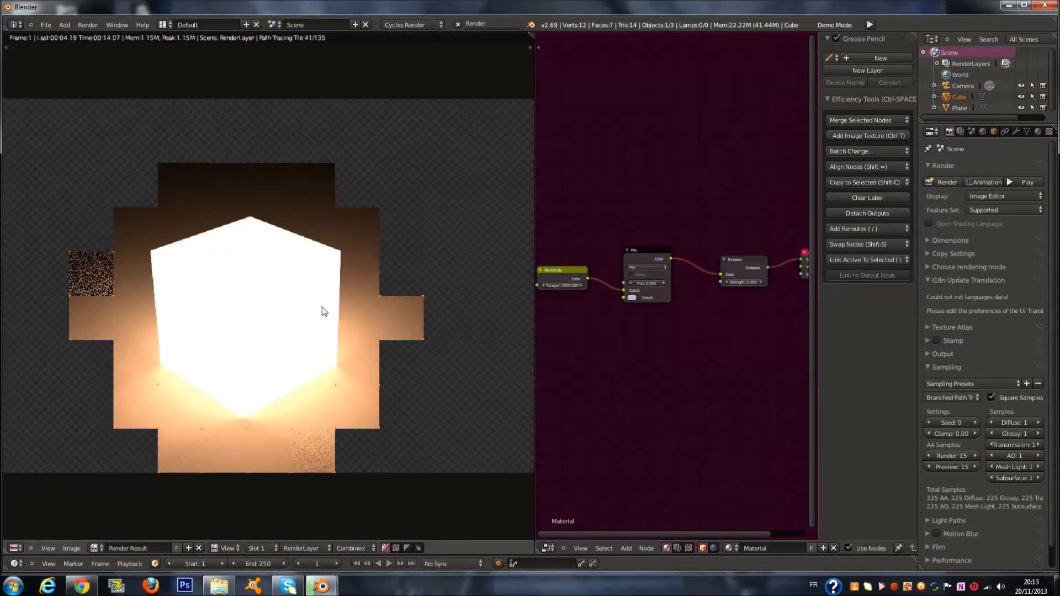
scroll(342, 317, down, 2)
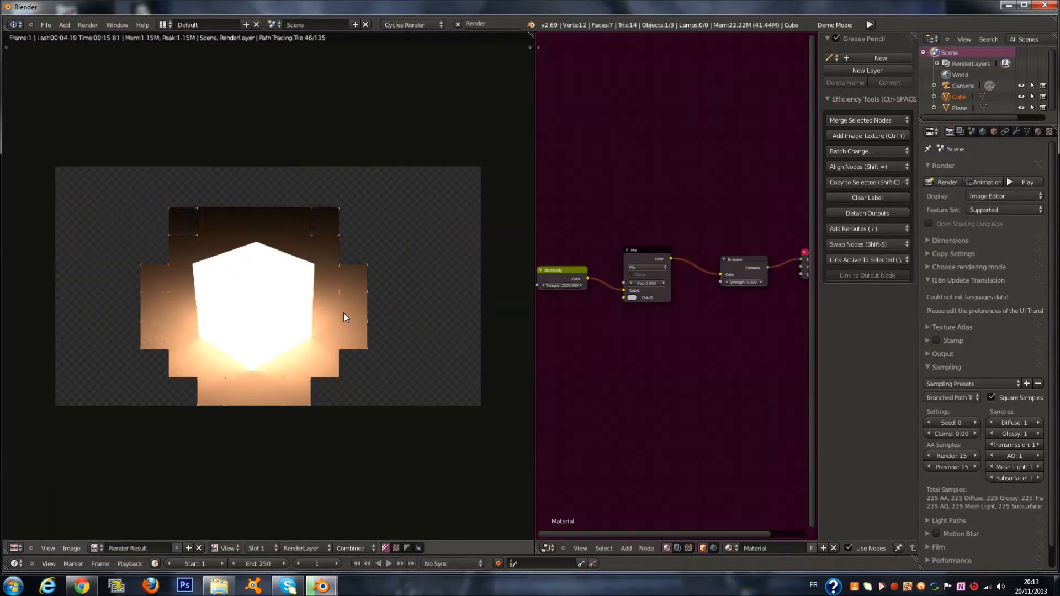
scroll(348, 335, up, 1)
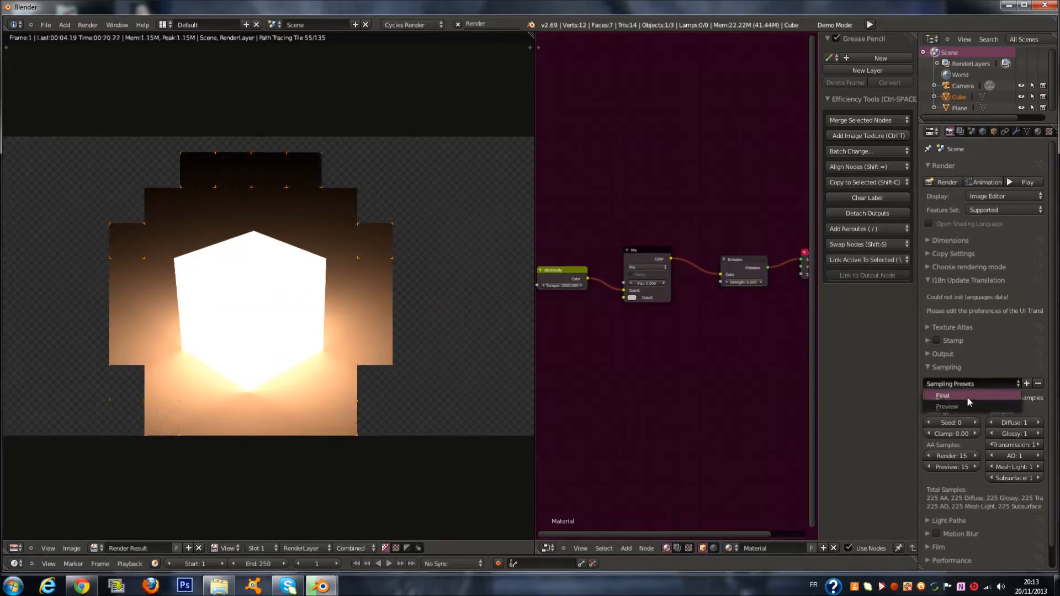
Step: Cancel the running render, return to the 3D view and turn off Square Samples
click(951, 397)
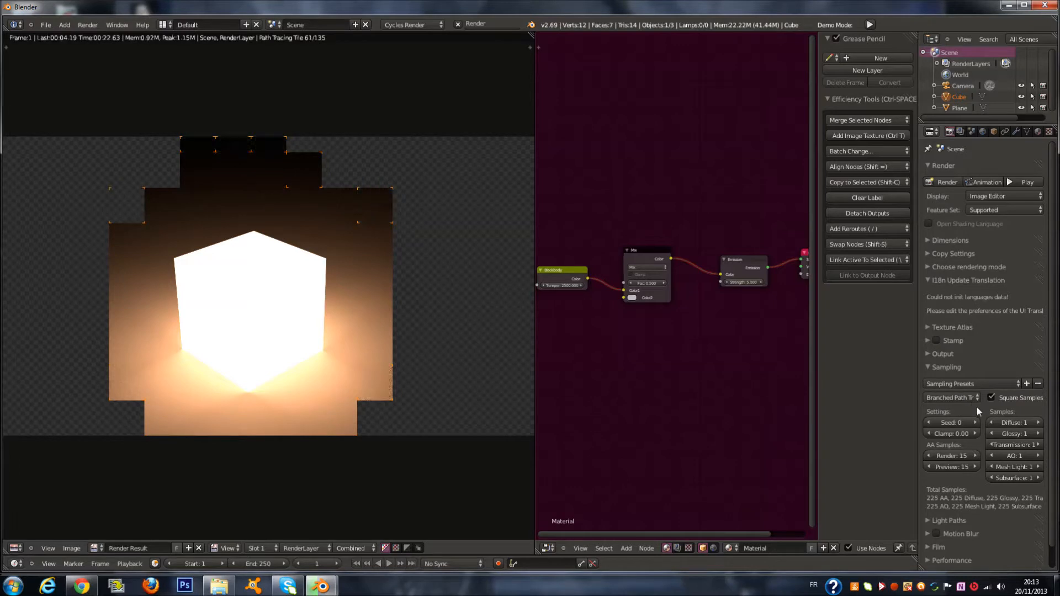
click(968, 397)
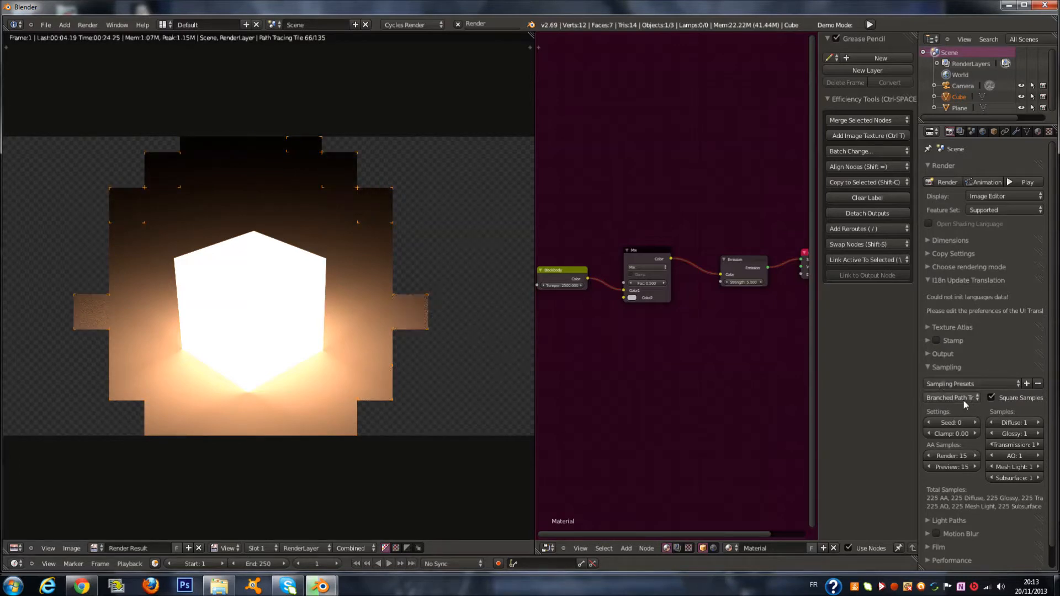
click(458, 24)
key(Escape)
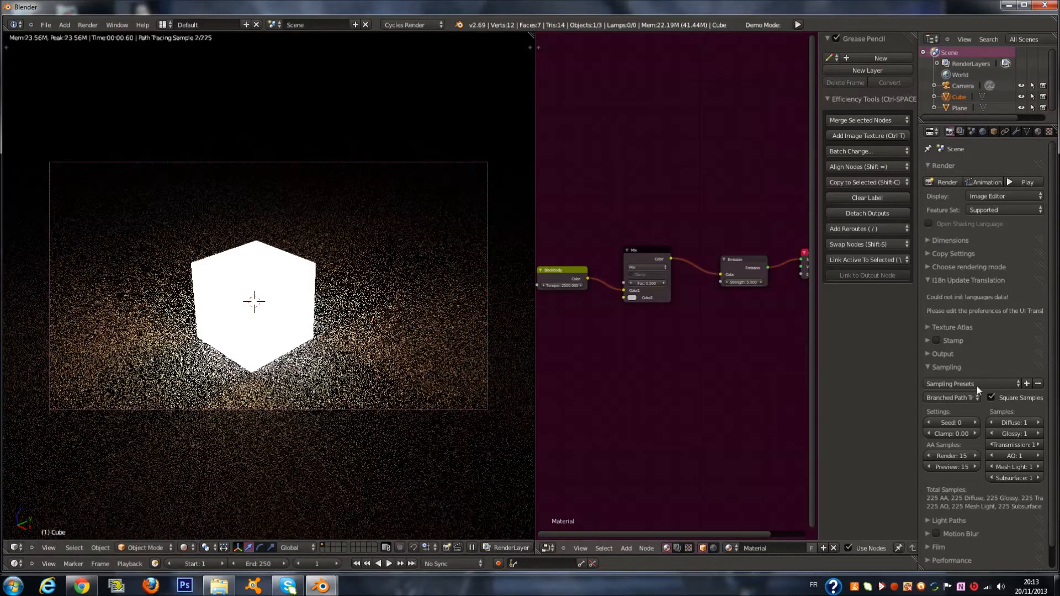
click(992, 397)
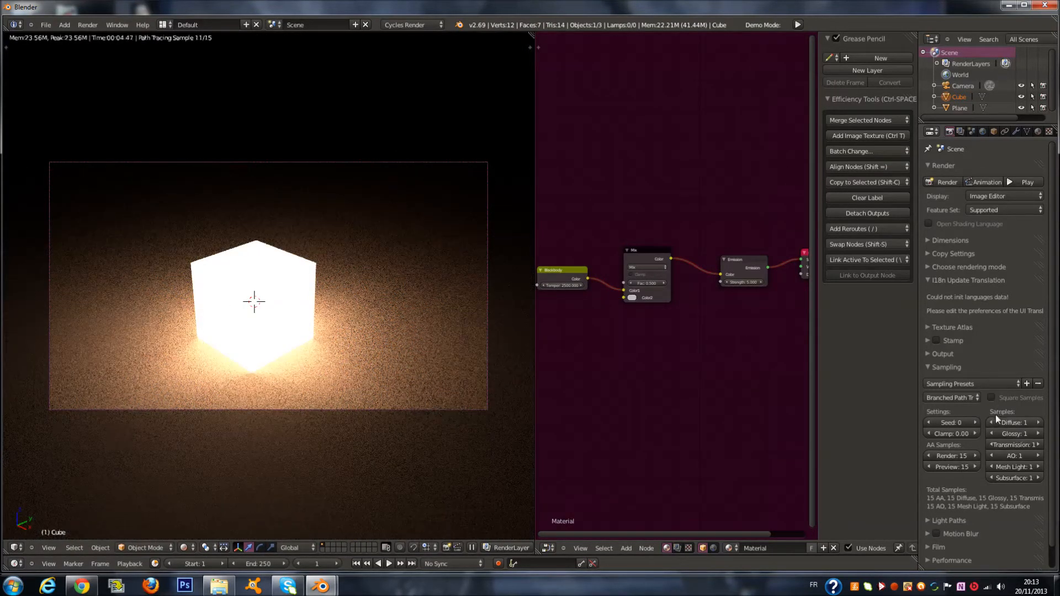
Step: Set the Diffuse samples to 2 and the Mesh Light samples to 2
scroll(996, 408, down, 1)
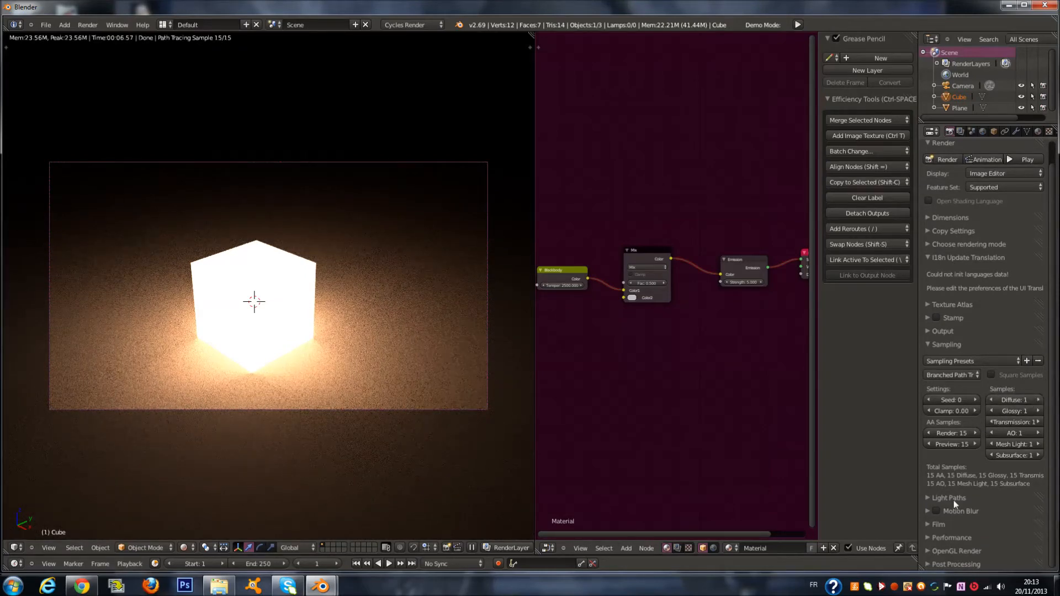
click(1038, 400)
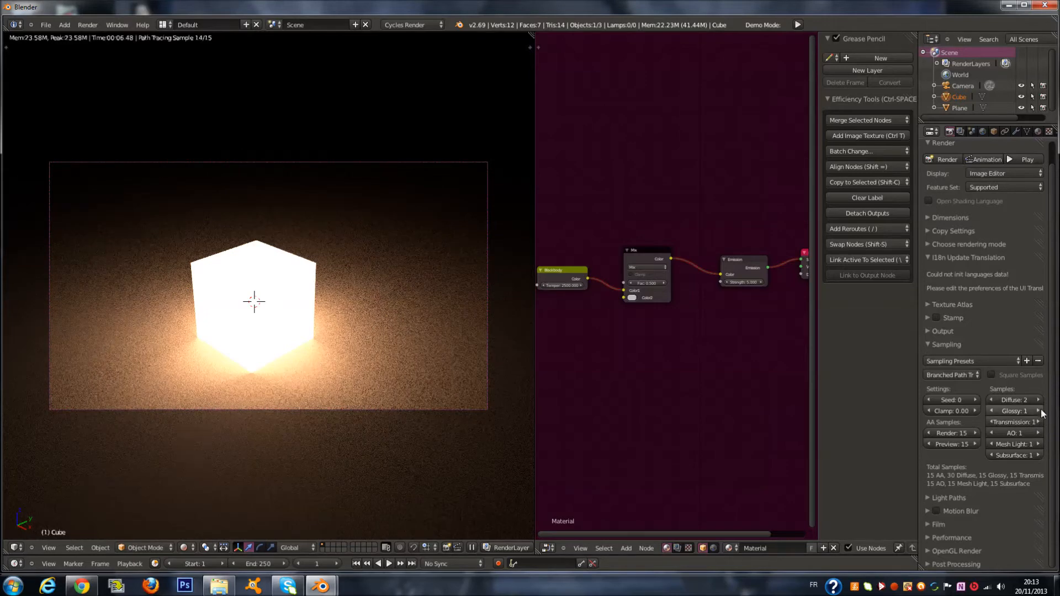
click(1038, 444)
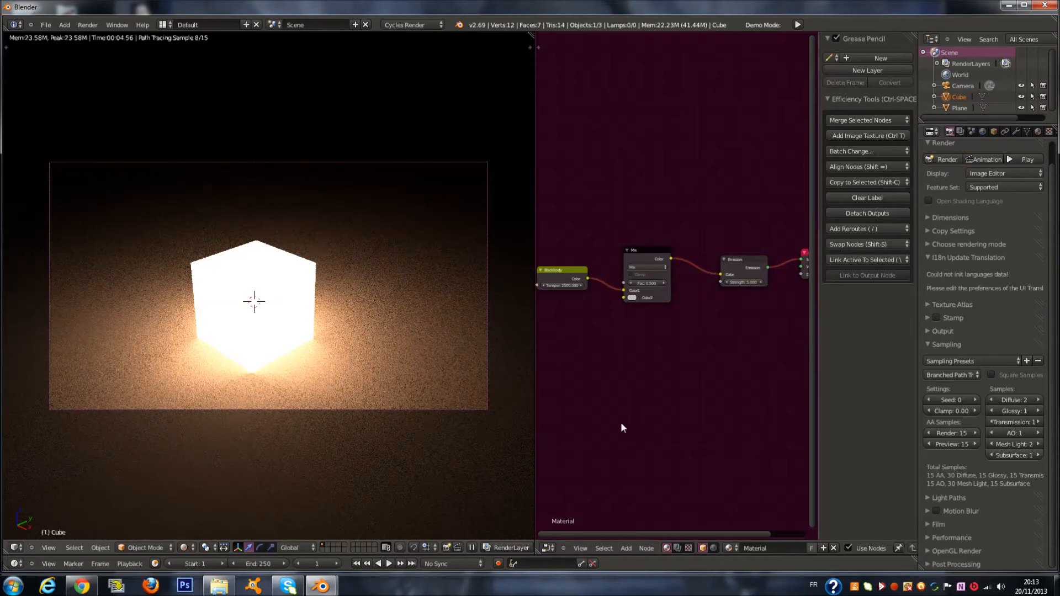
Step: Try Square Samples with the raised Diffuse and Mesh Light samples, turning it back off
click(992, 375)
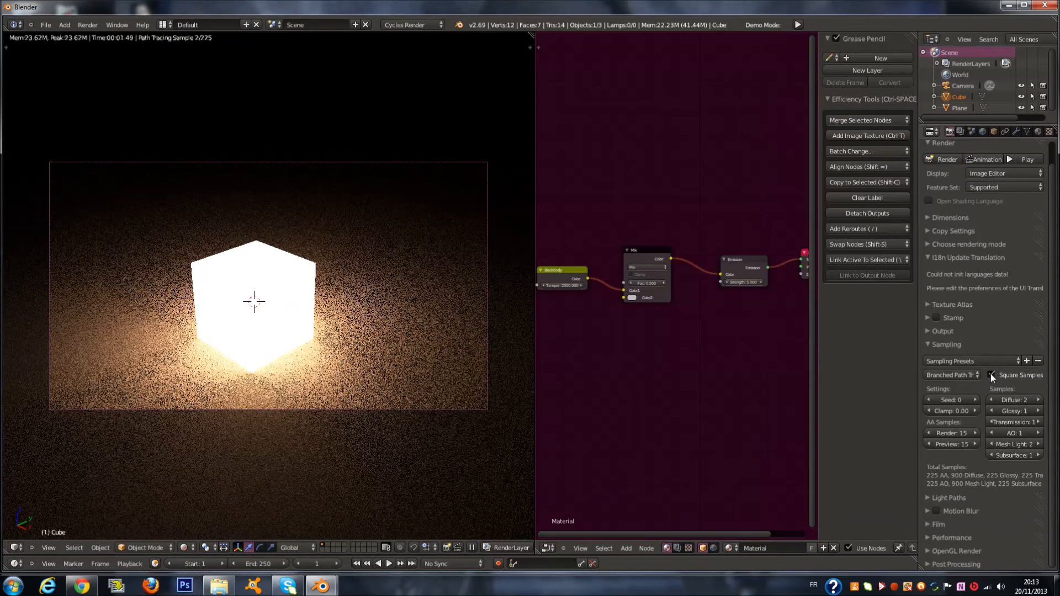
click(992, 375)
click(992, 375)
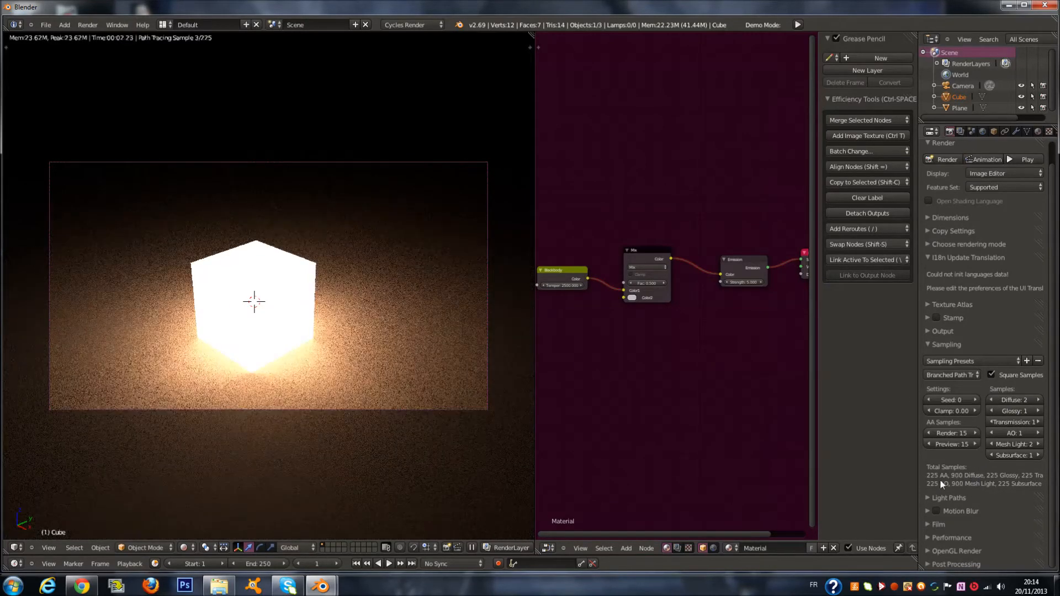
click(992, 376)
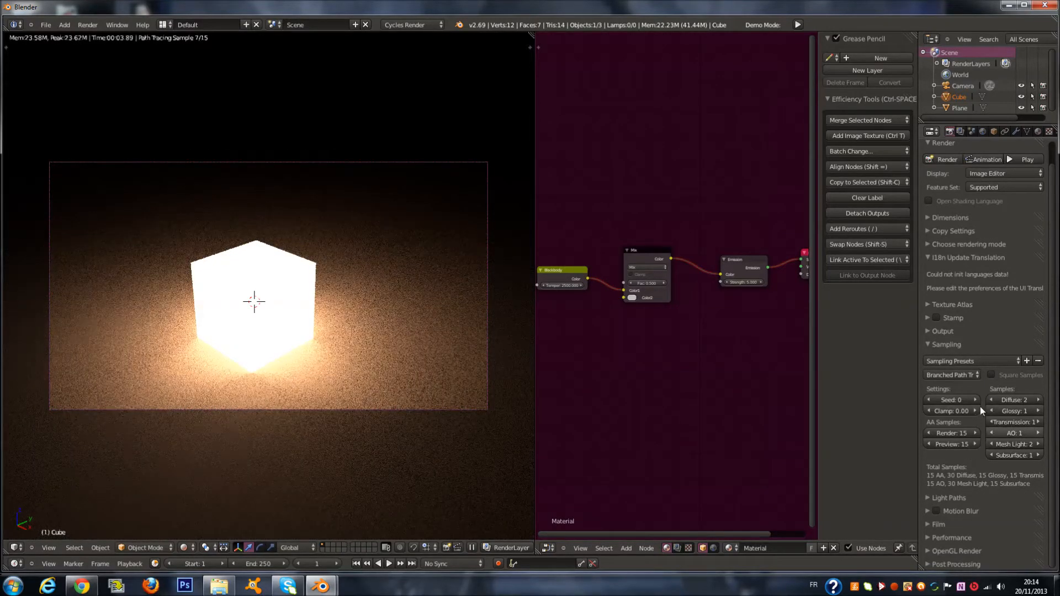
Step: Switch the 3D view to wireframe, duplicate the cube and place the copy beside the original, near the camera frame's edge
scroll(562, 379, down, 1)
scroll(610, 342, up, 2)
scroll(636, 291, down, 2)
scroll(637, 290, up, 2)
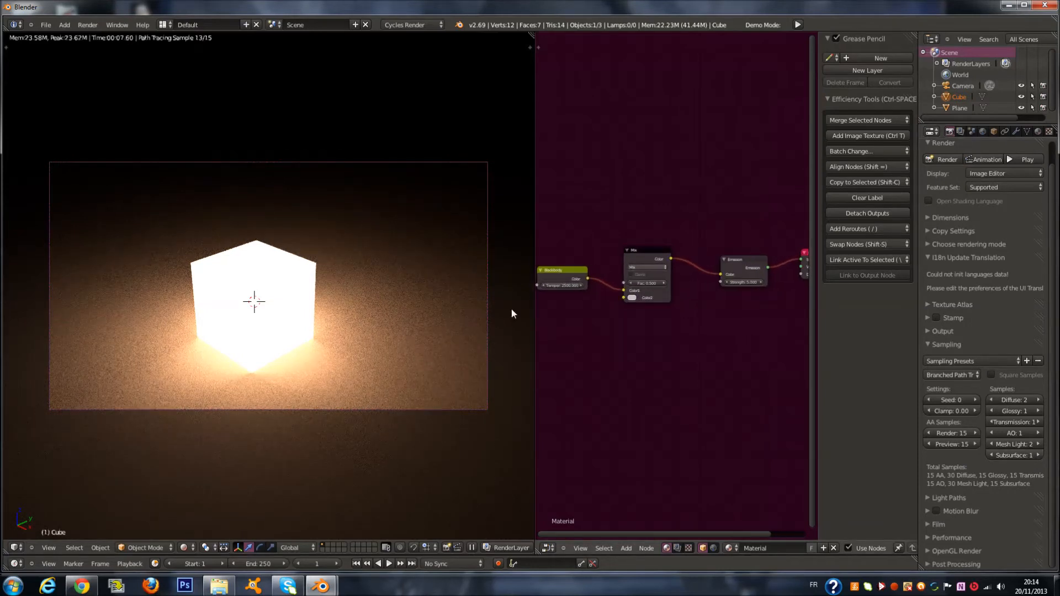
key(z)
scroll(402, 326, down, 1)
scroll(372, 328, up, 1)
key(shift+d)
right_click(375, 316)
key(g)
right_click(344, 365)
key(g)
click(475, 279)
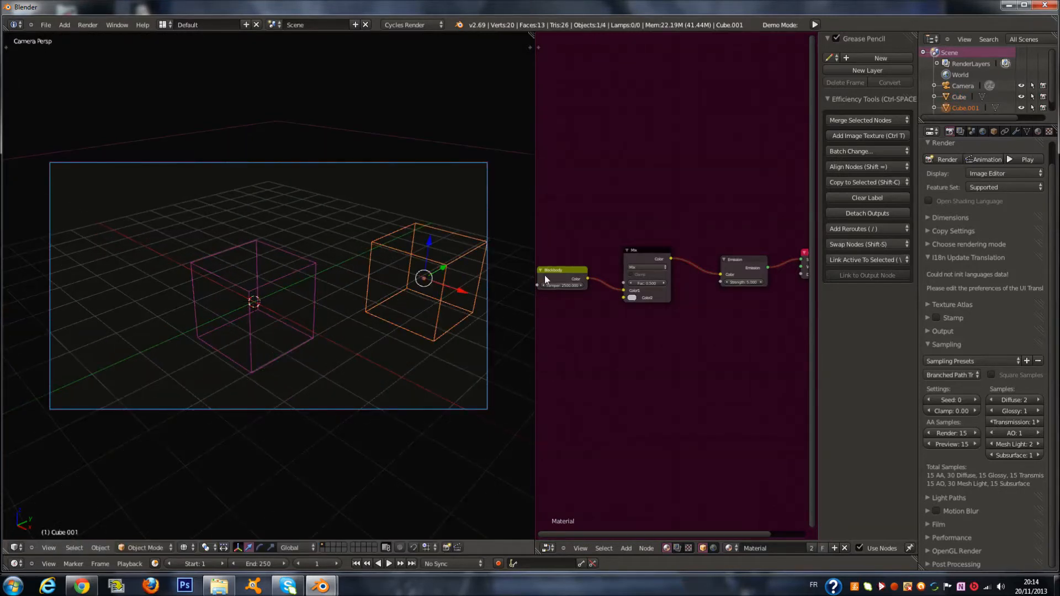
Step: Replace the shared emission material on the duplicated cube with a new material of its own
click(1039, 132)
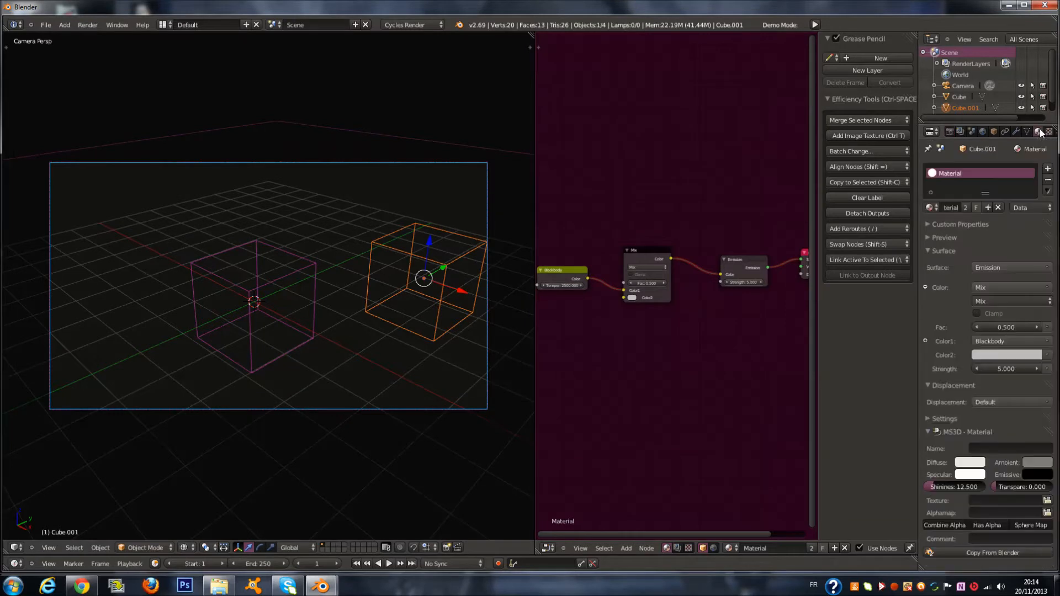
click(1046, 172)
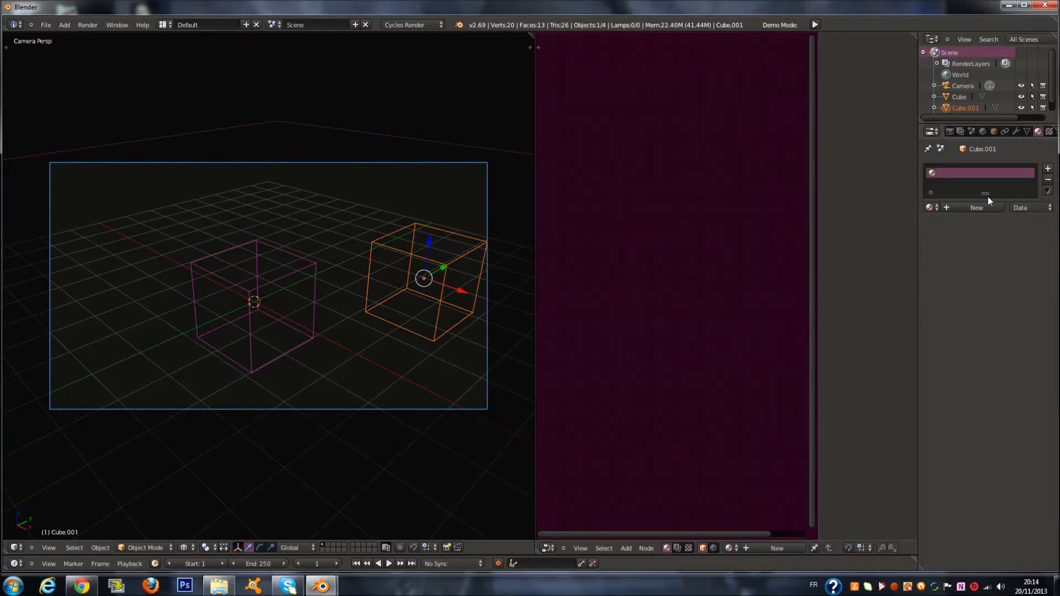
click(981, 208)
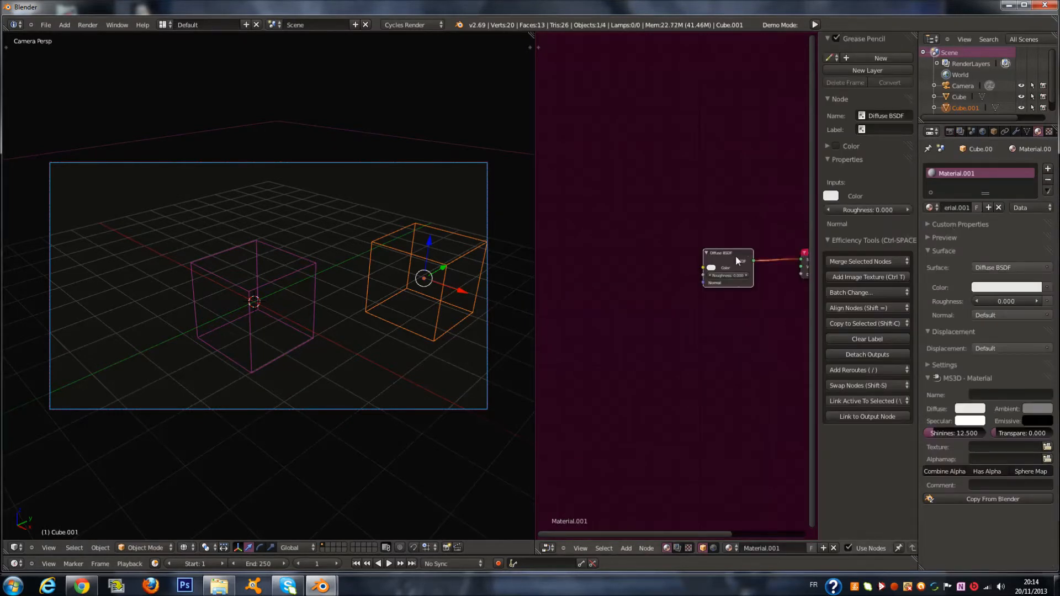
Step: Replace the Diffuse BSDF node with a Subsurface Scattering shader connected to the output's Surface, and show the 3D view in Rendered shading
key(x)
key(shift+a)
mouse_move(632, 255)
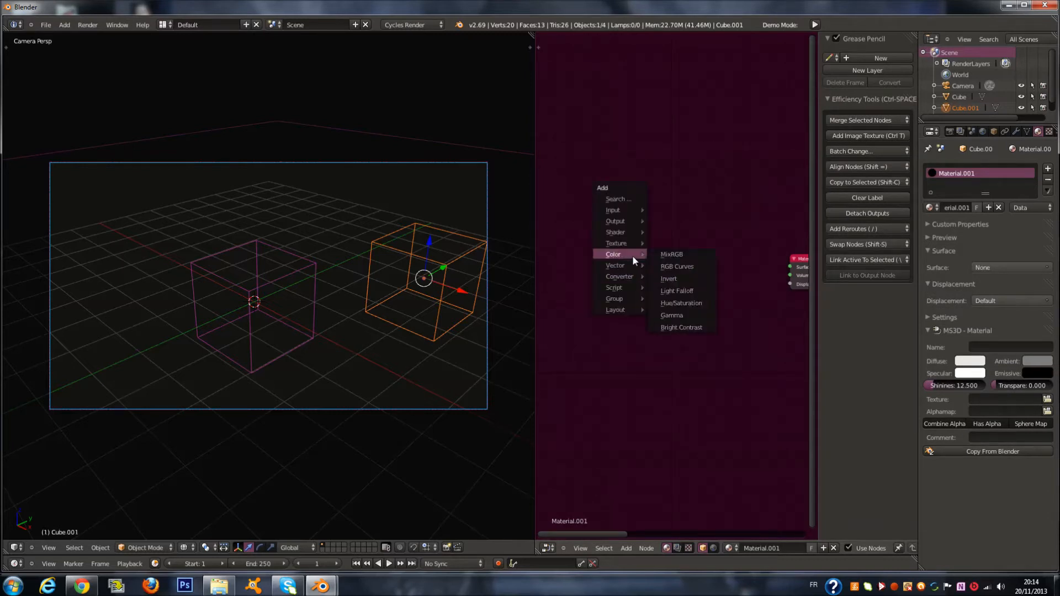
mouse_move(624, 230)
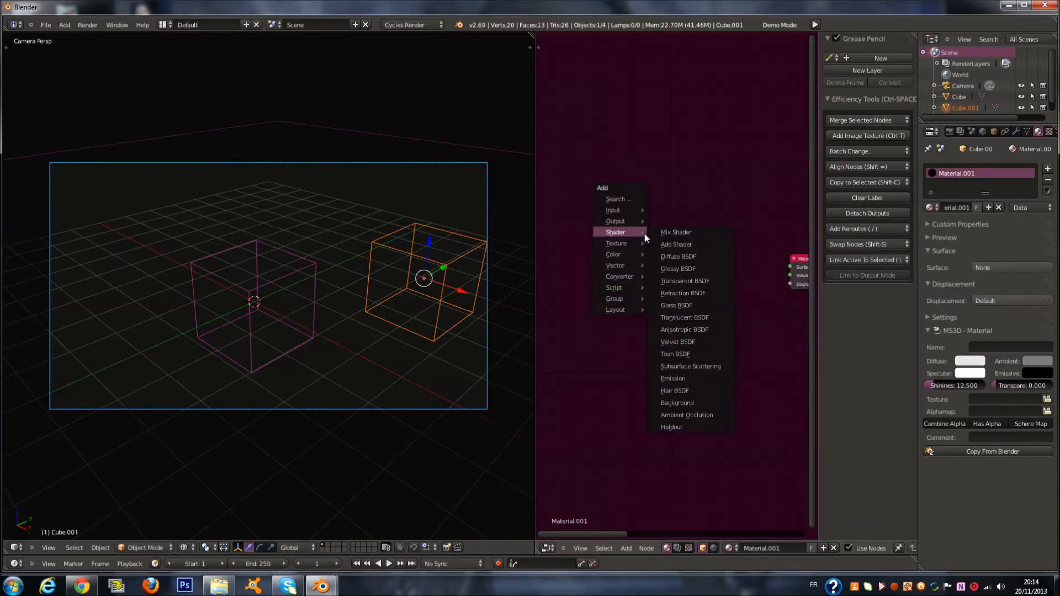
click(717, 364)
drag(721, 278, 789, 267)
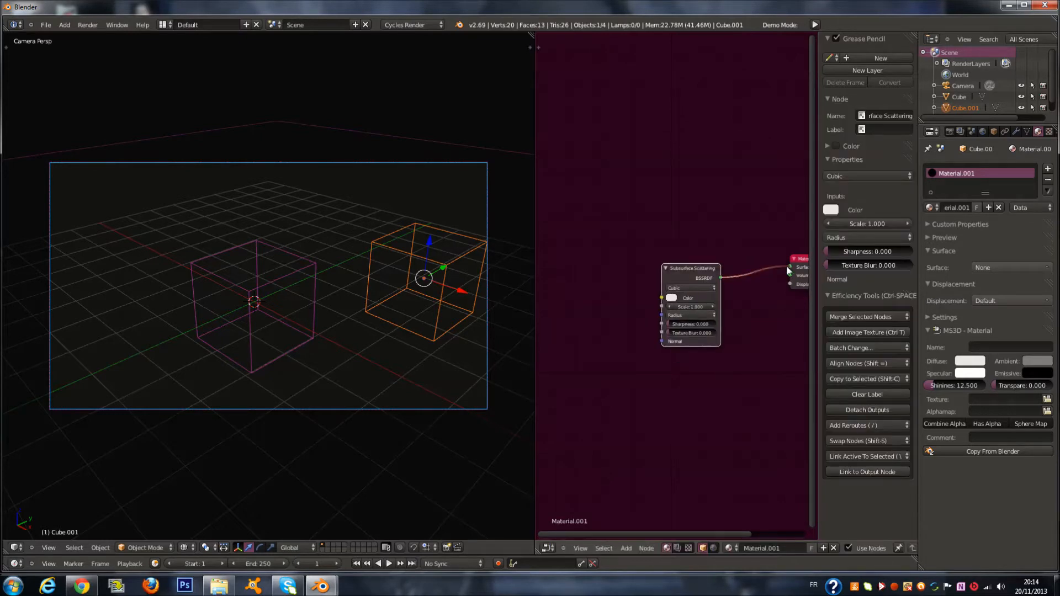
click(191, 546)
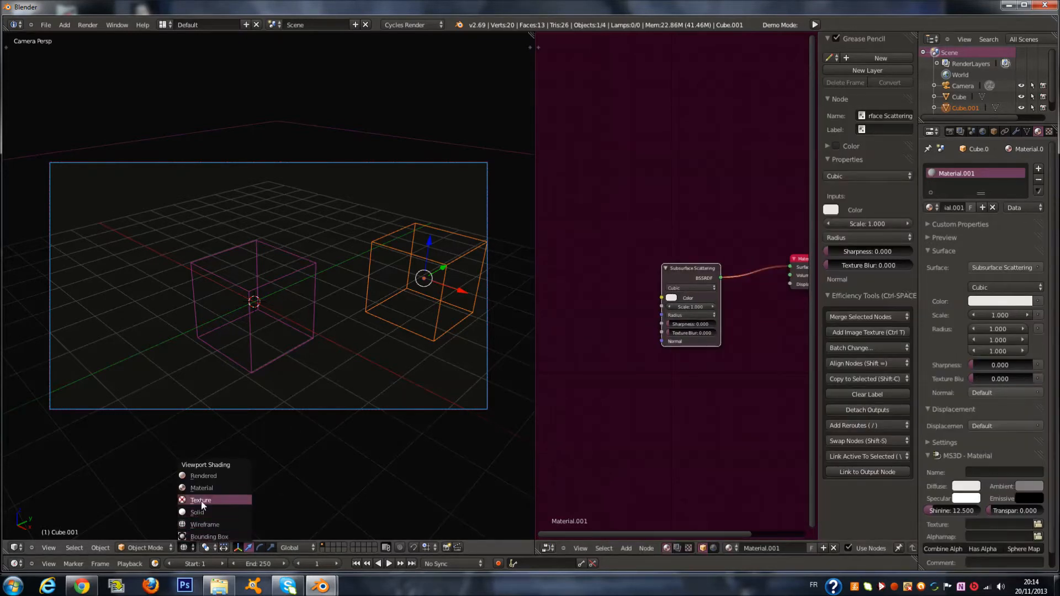
click(207, 473)
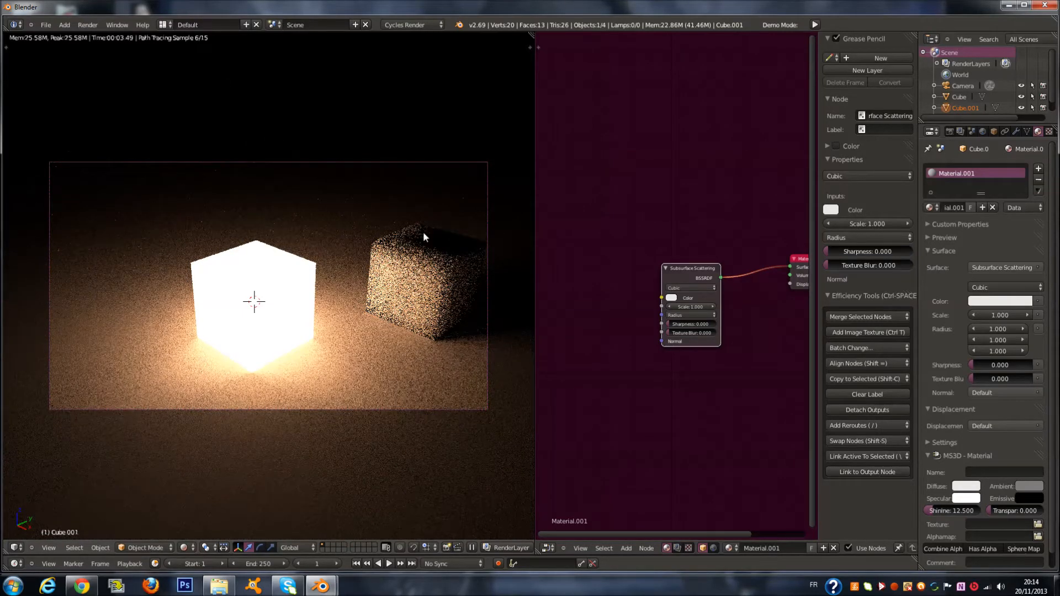
Step: Raise the Subsurface samples to 2 in the render Sampling settings
click(950, 132)
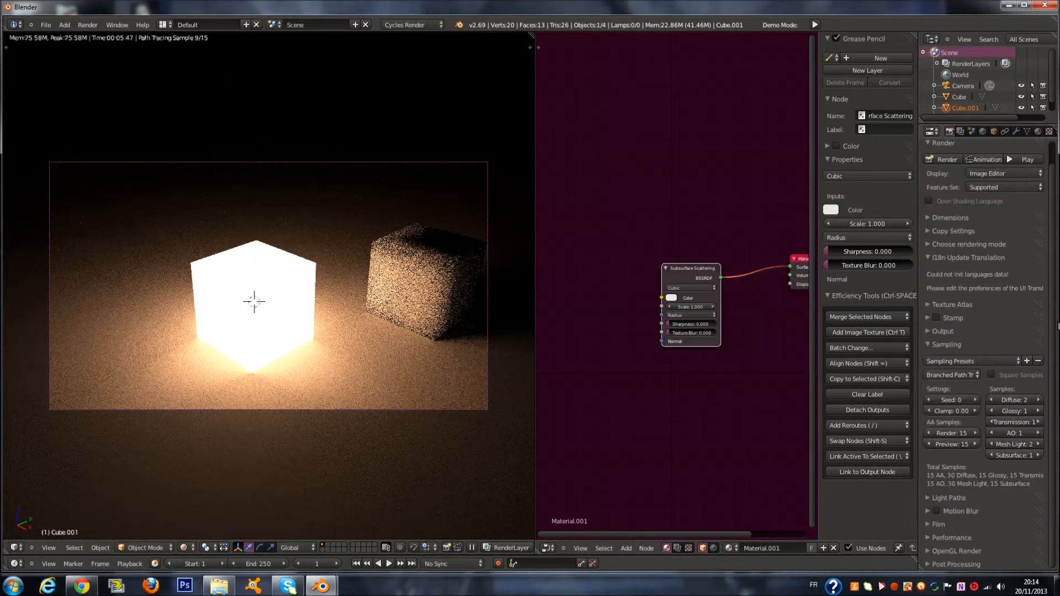
click(1039, 455)
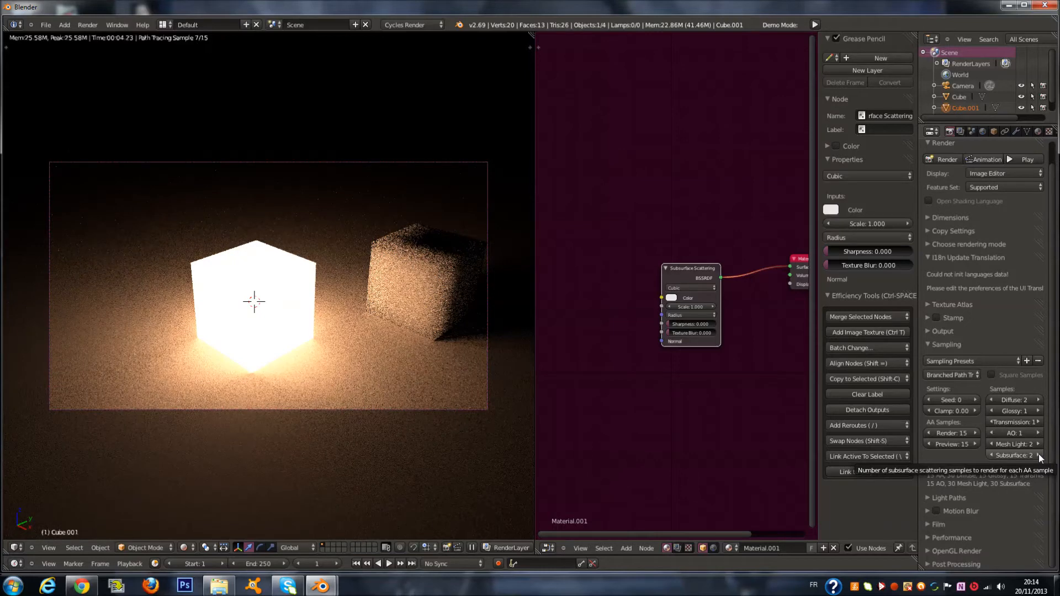
Step: Try Scale values of 0 and 25 on the Subsurface Scattering node, and return the Scale to 1
scroll(784, 321, up, 3)
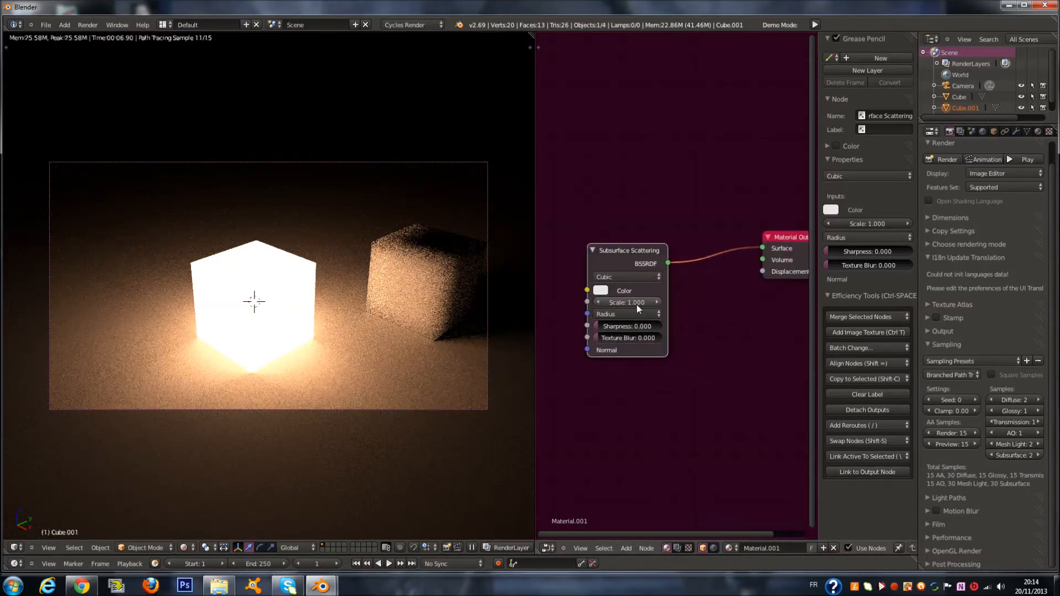
drag(637, 307, 475, 301)
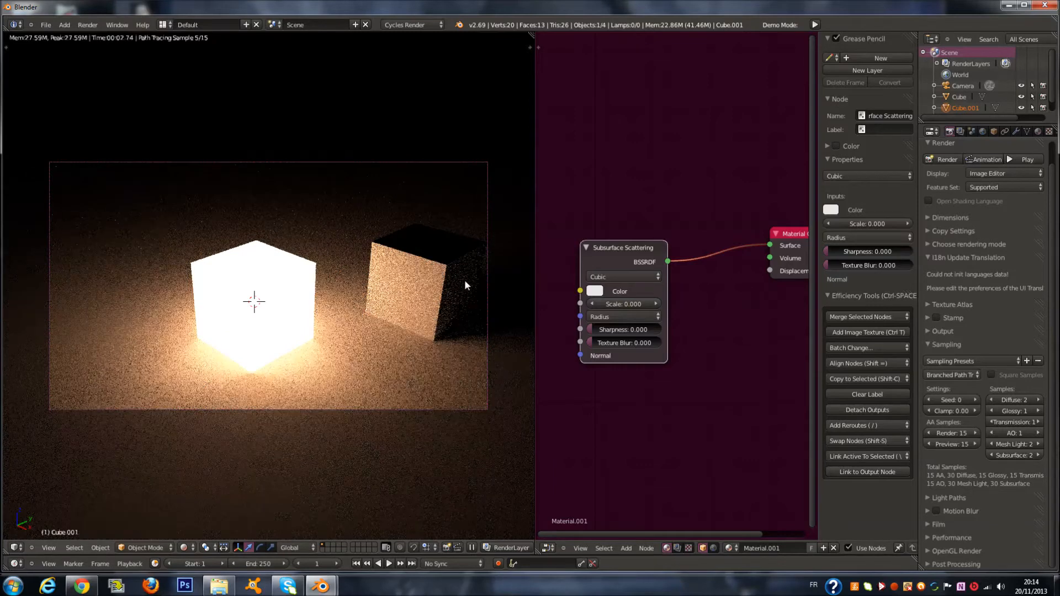
click(630, 304)
text(25)
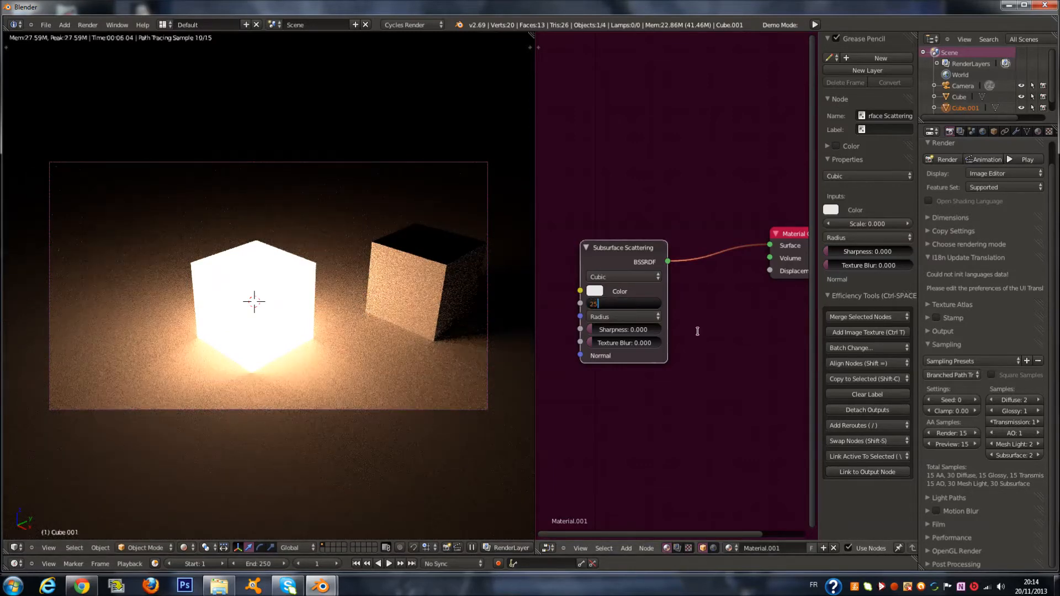
key(Return)
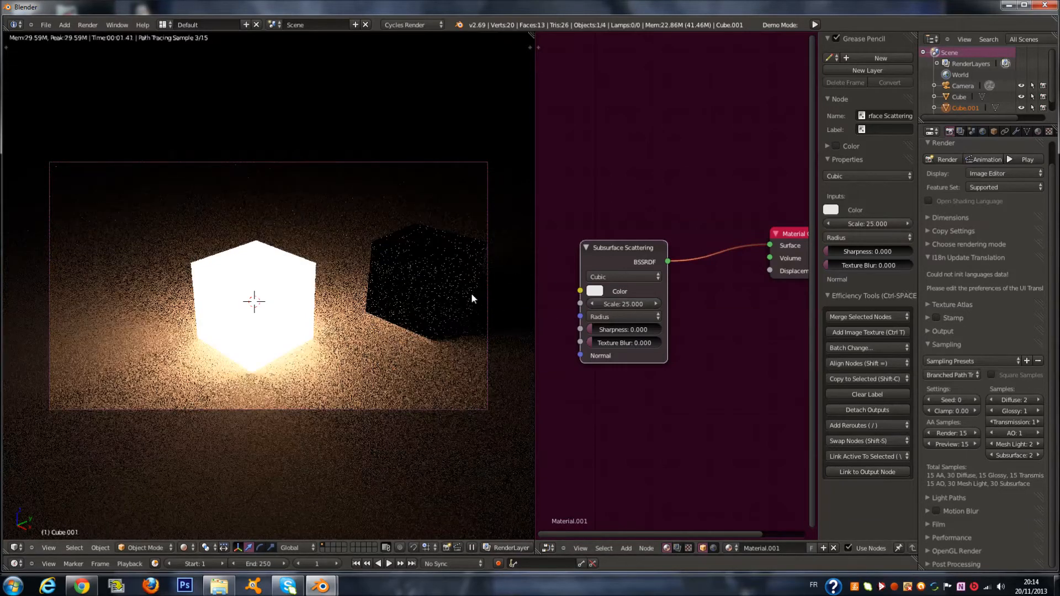
click(628, 303)
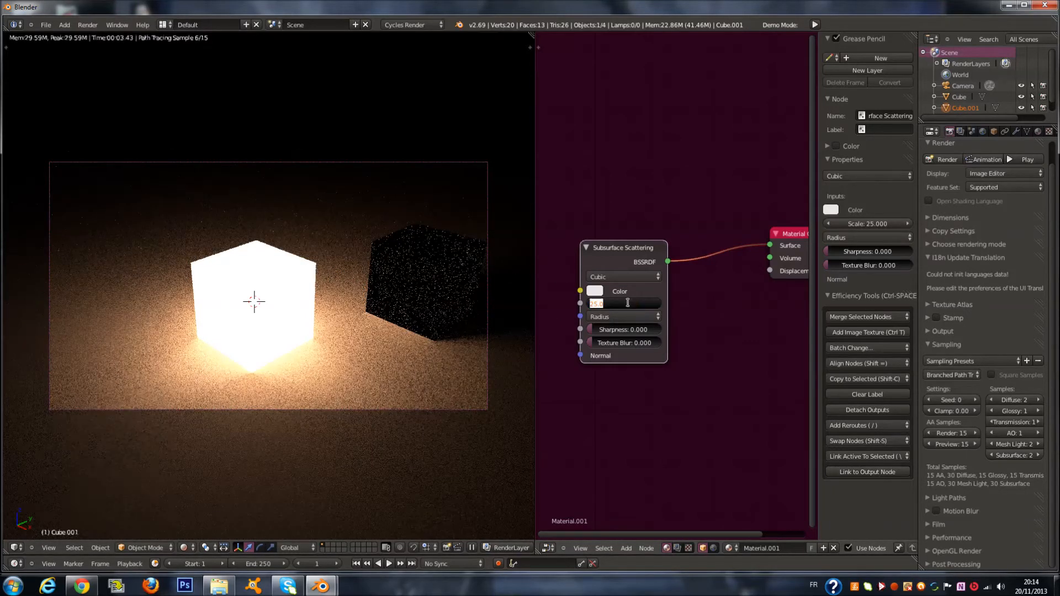
text(1)
key(Return)
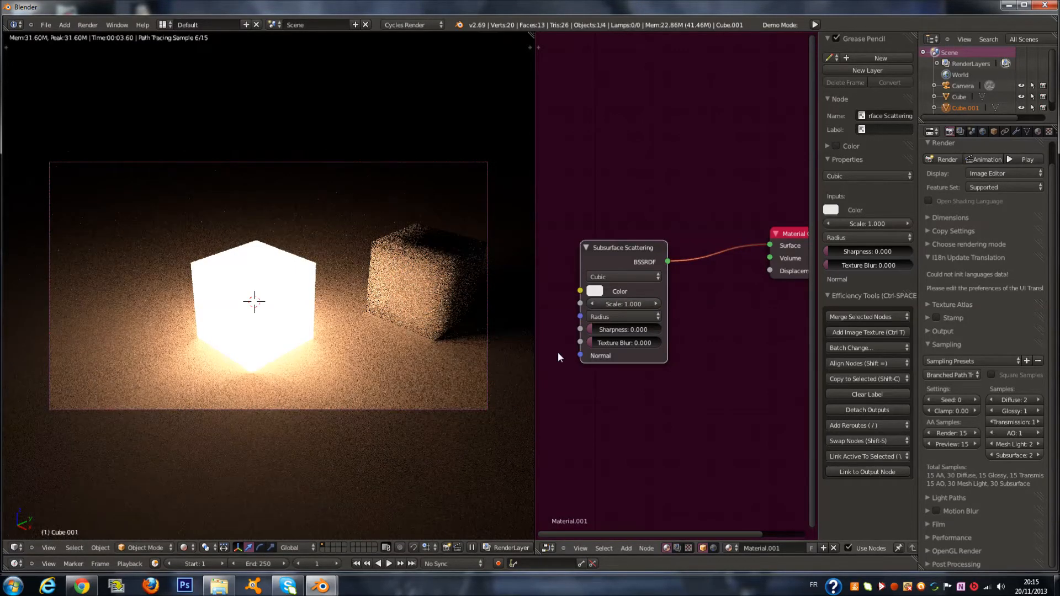
Step: Try the Gaussian falloff on the Subsurface Scattering node and switch back to Cubic
scroll(714, 337, up, 3)
scroll(696, 296, down, 1)
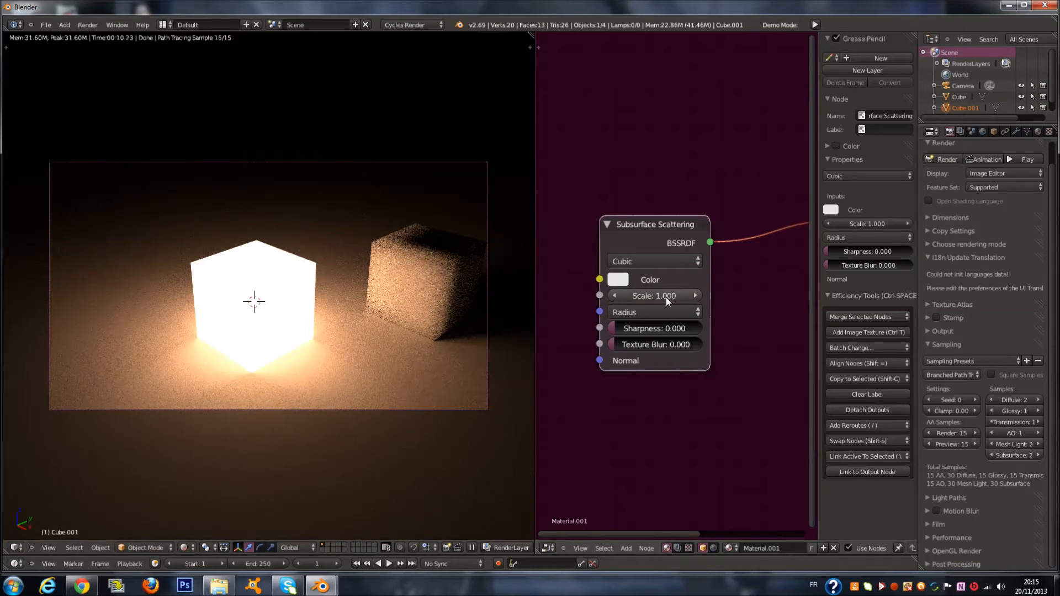
click(653, 260)
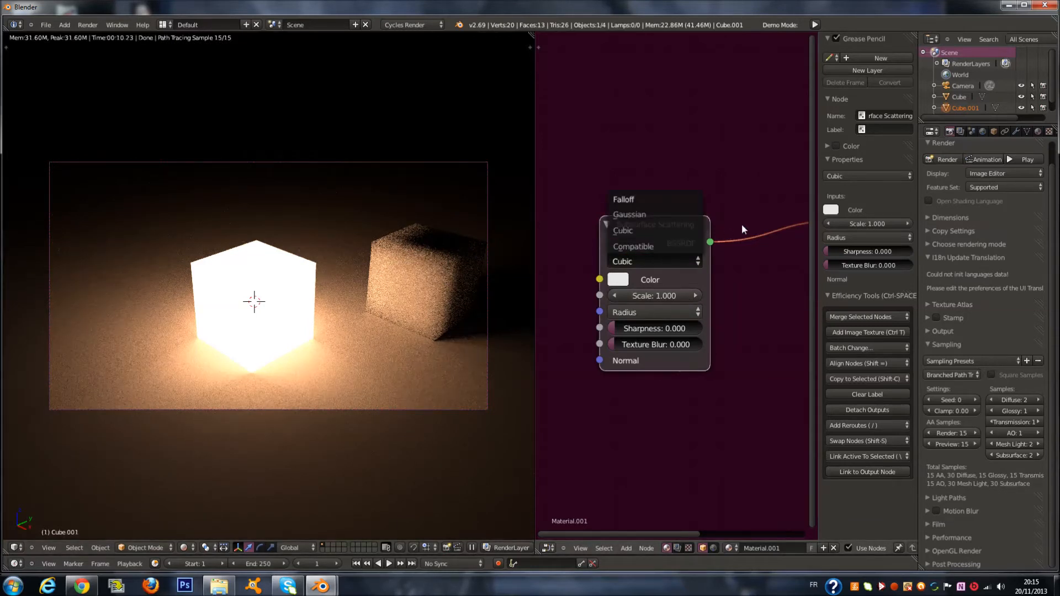
click(677, 264)
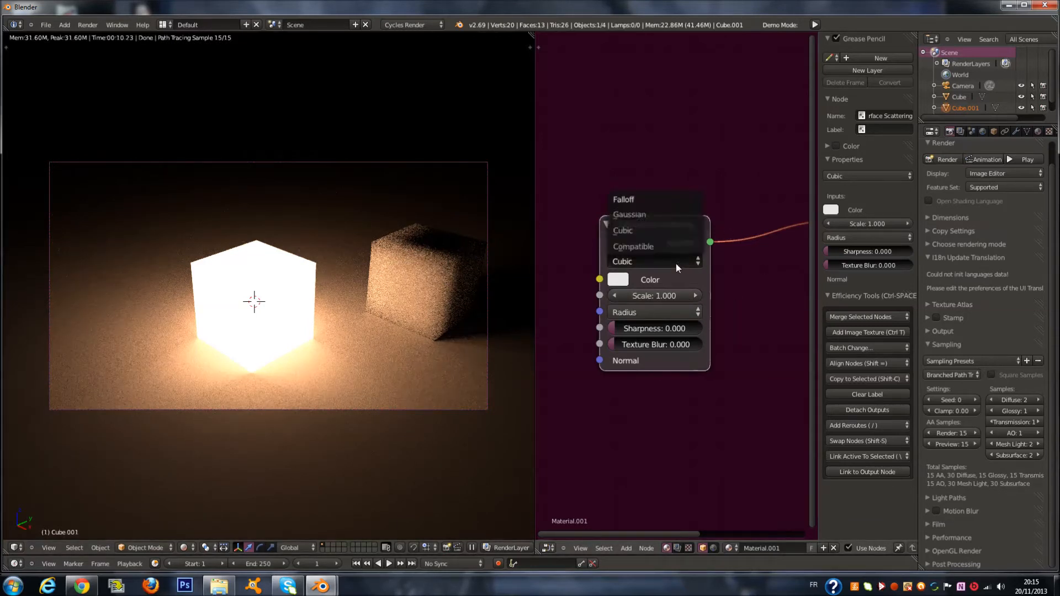
click(656, 217)
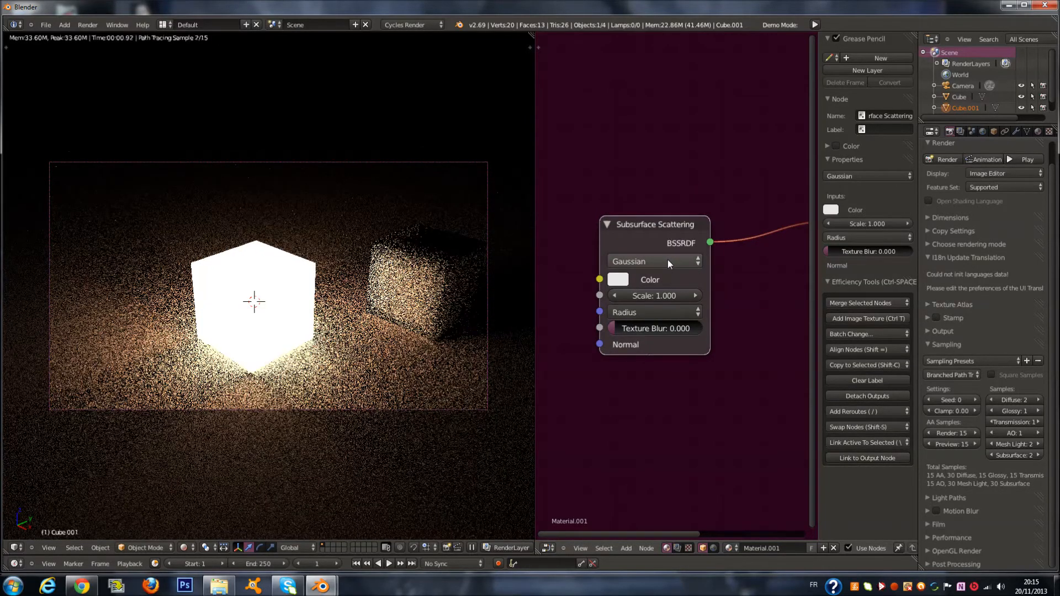
click(667, 264)
click(649, 233)
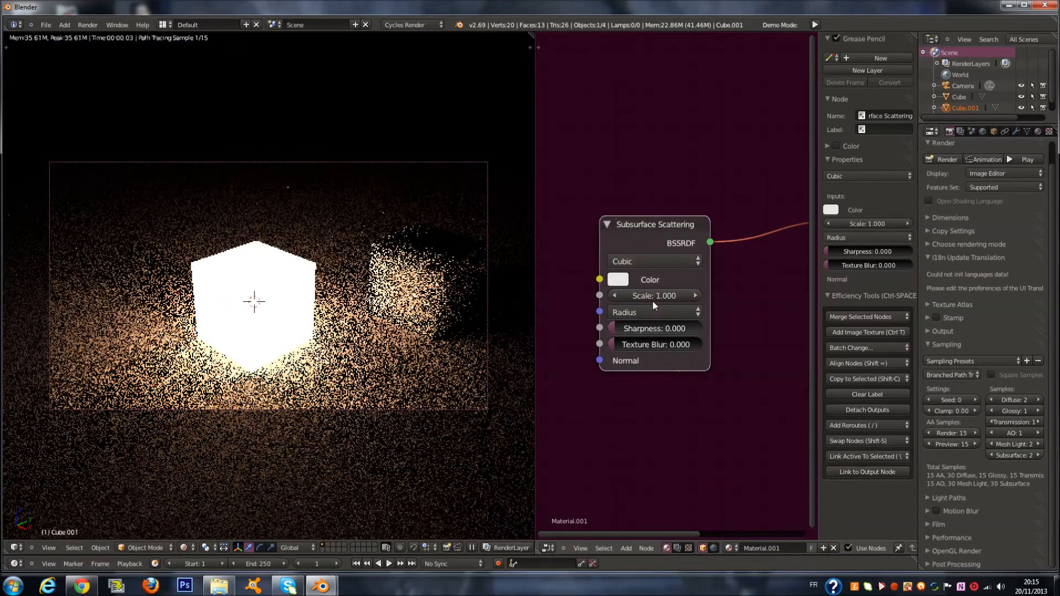
Step: Compare the Compatible falloff on the Subsurface Scattering node, and restore the Cubic falloff
click(656, 264)
click(661, 247)
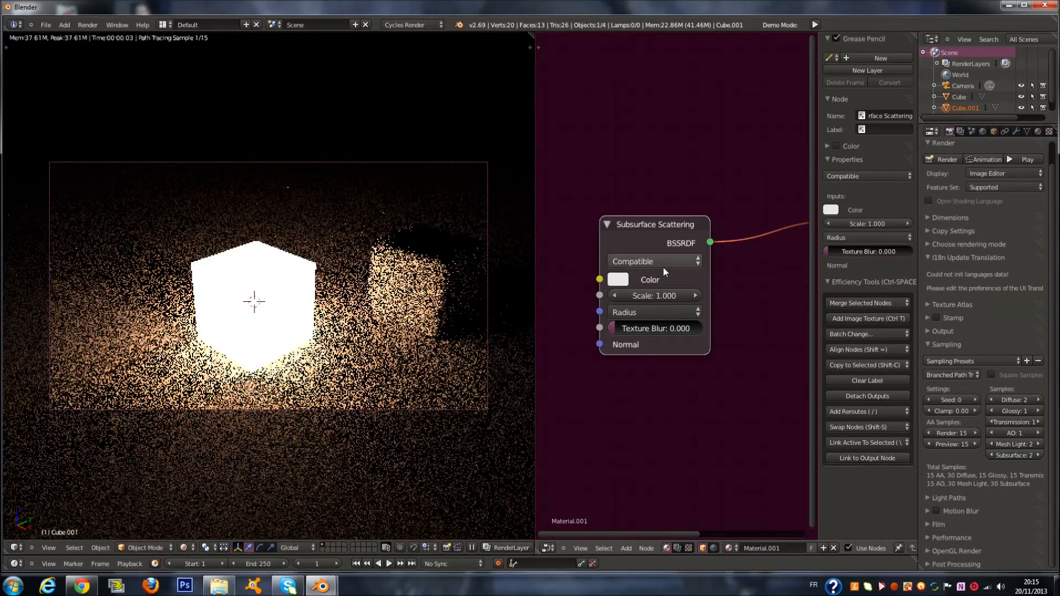
click(660, 263)
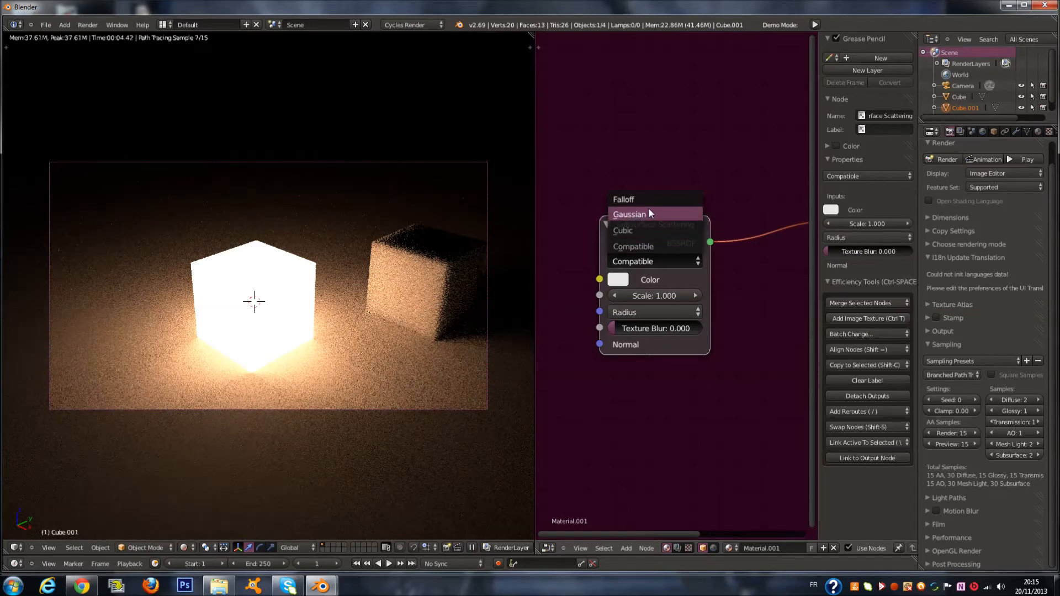
click(654, 246)
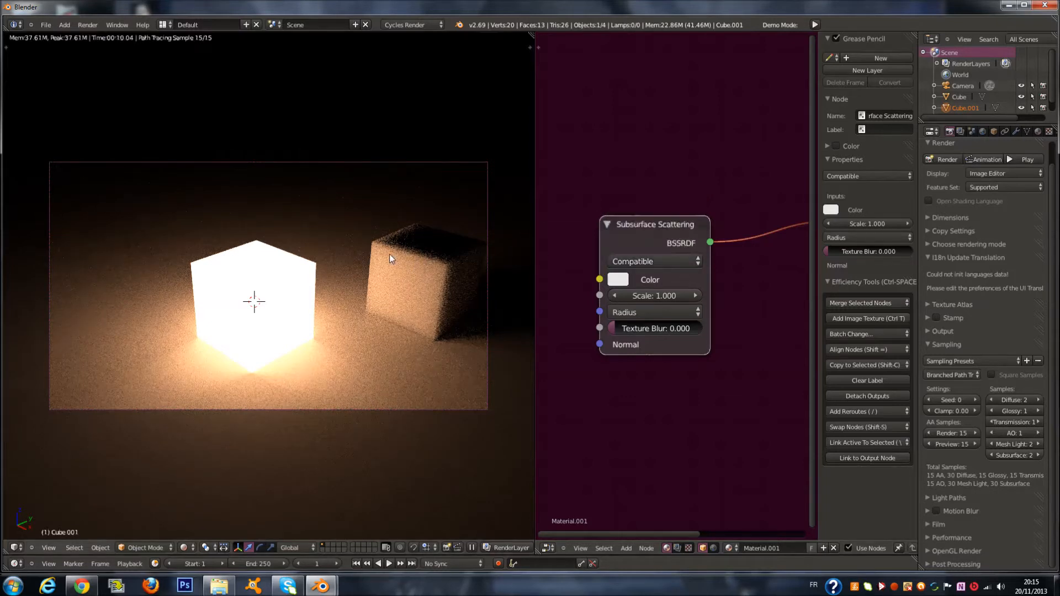
click(659, 262)
click(659, 256)
click(646, 260)
click(624, 230)
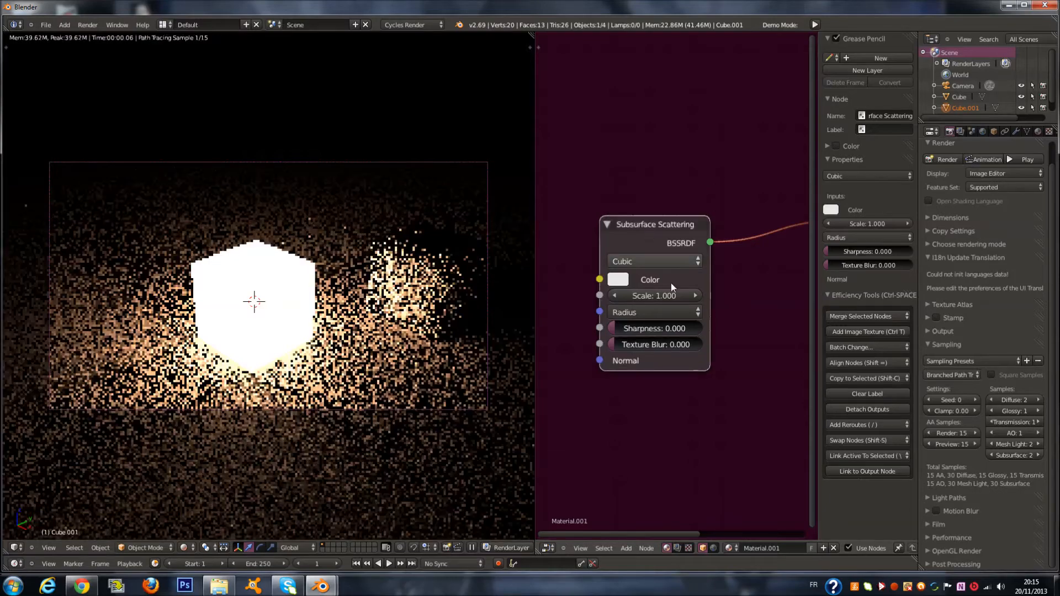
Step: Raise the Subsurface Scattering node's Sharpness to about 0.408 and its Texture Blur to about 0.458
drag(617, 329, 668, 347)
middle_drag(574, 271, 664, 273)
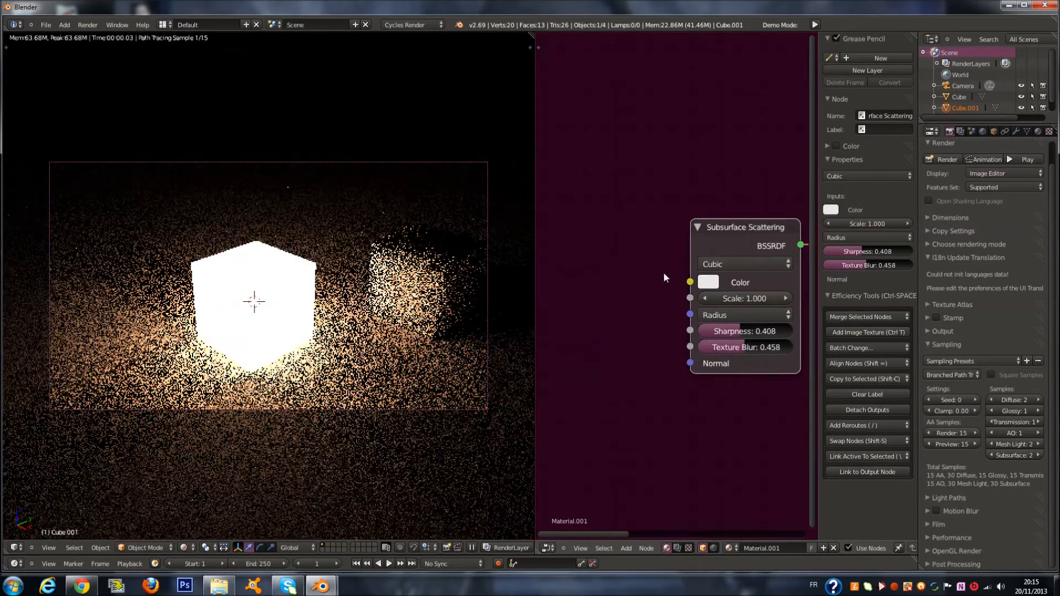
middle_drag(664, 326, 542, 337)
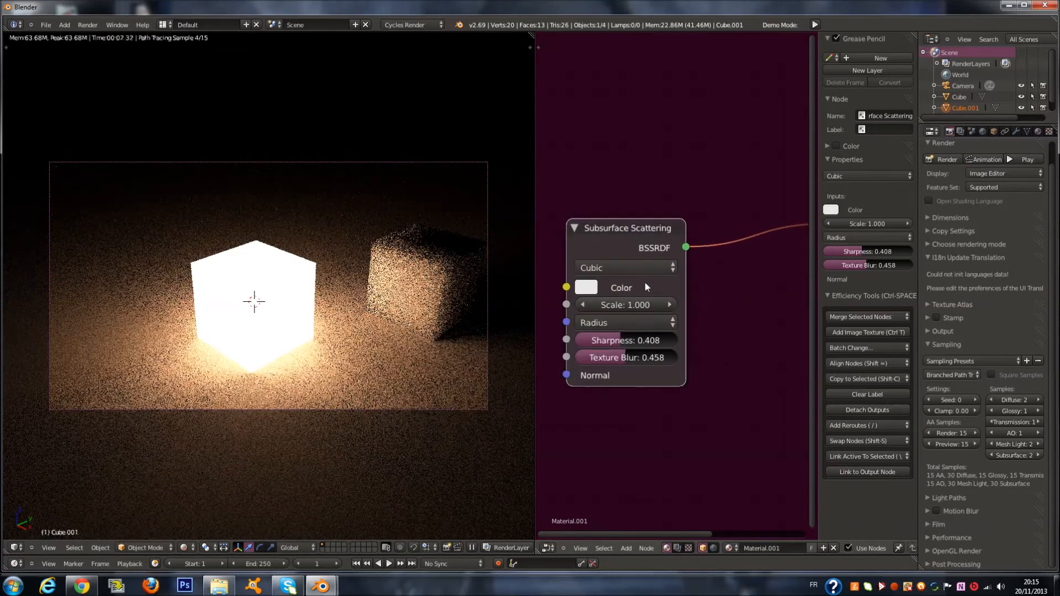
Step: Give the Subsurface Scattering shader a light salmon-pink color
click(592, 287)
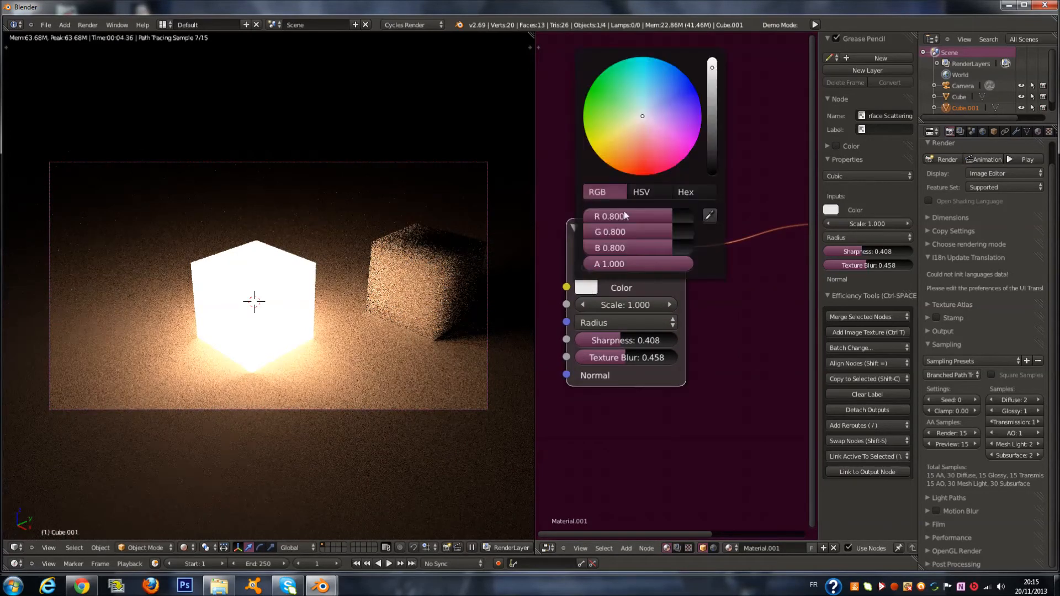
click(637, 137)
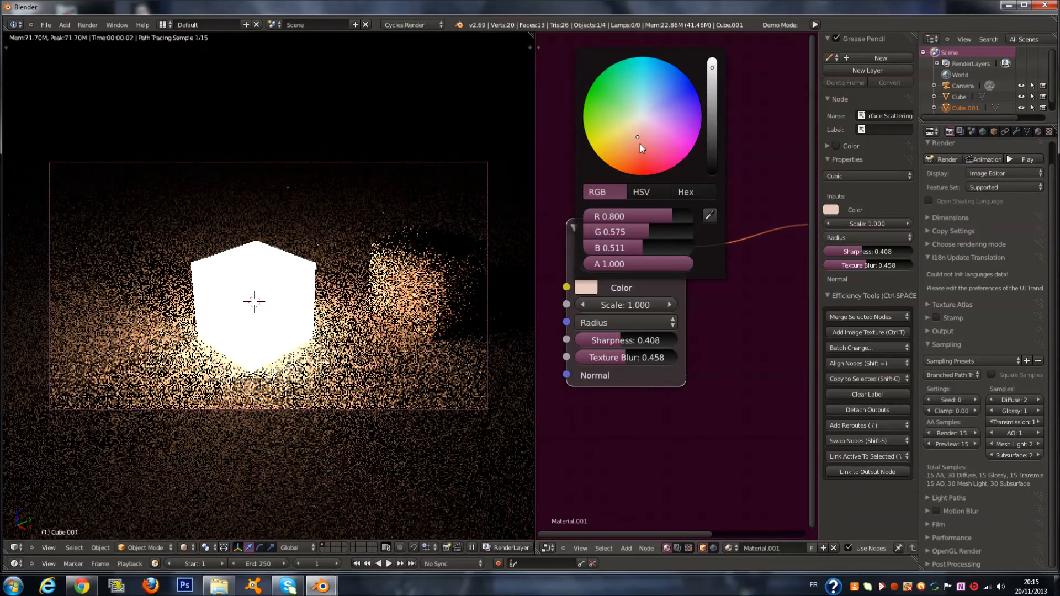
click(642, 147)
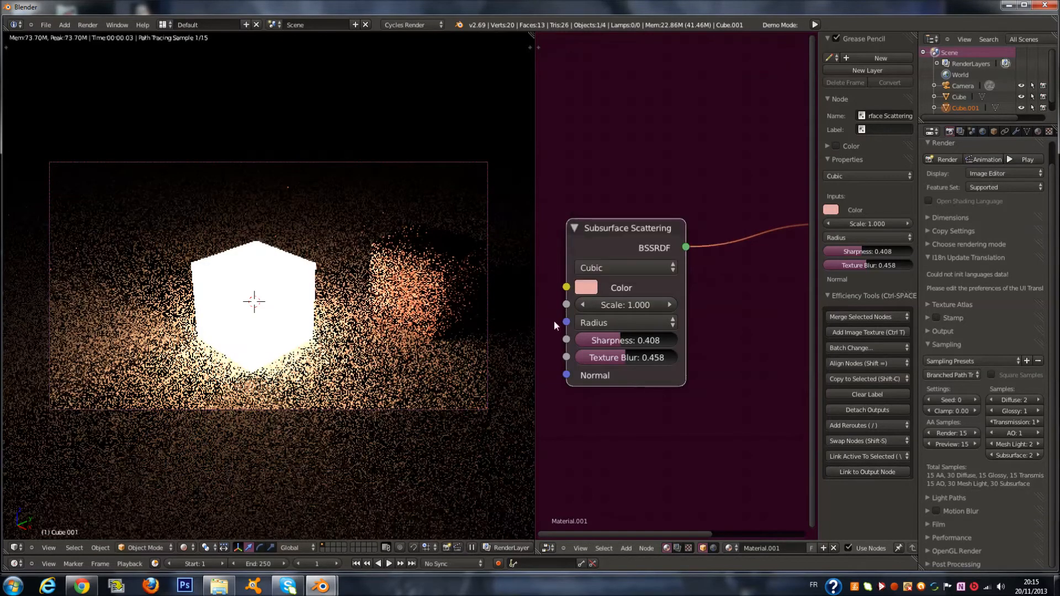
Step: Set the first Radius value of the Subsurface Scattering node to 2
click(625, 322)
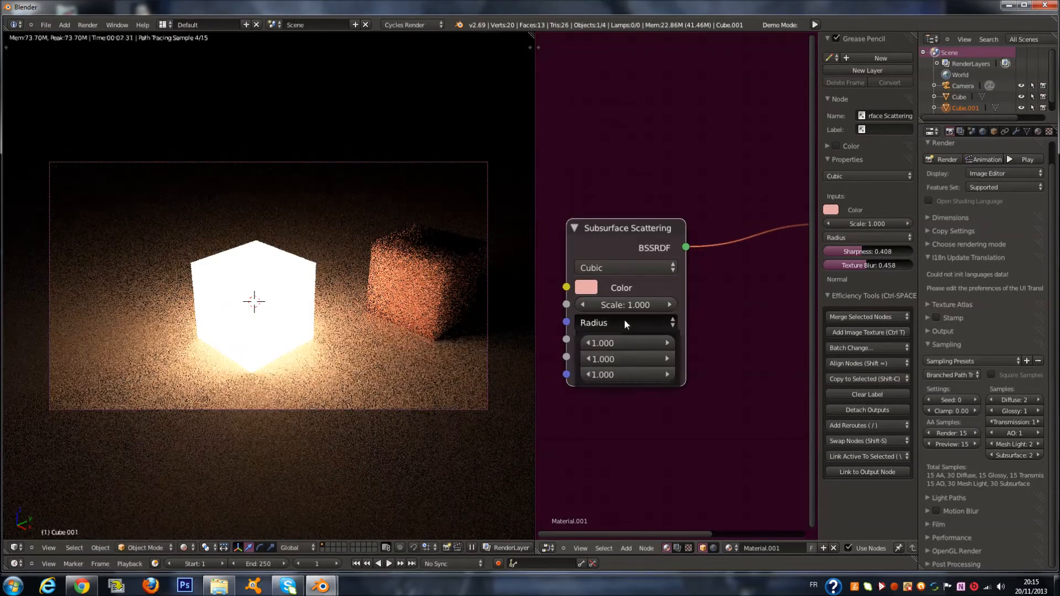
click(611, 343)
text(2)
key(Return)
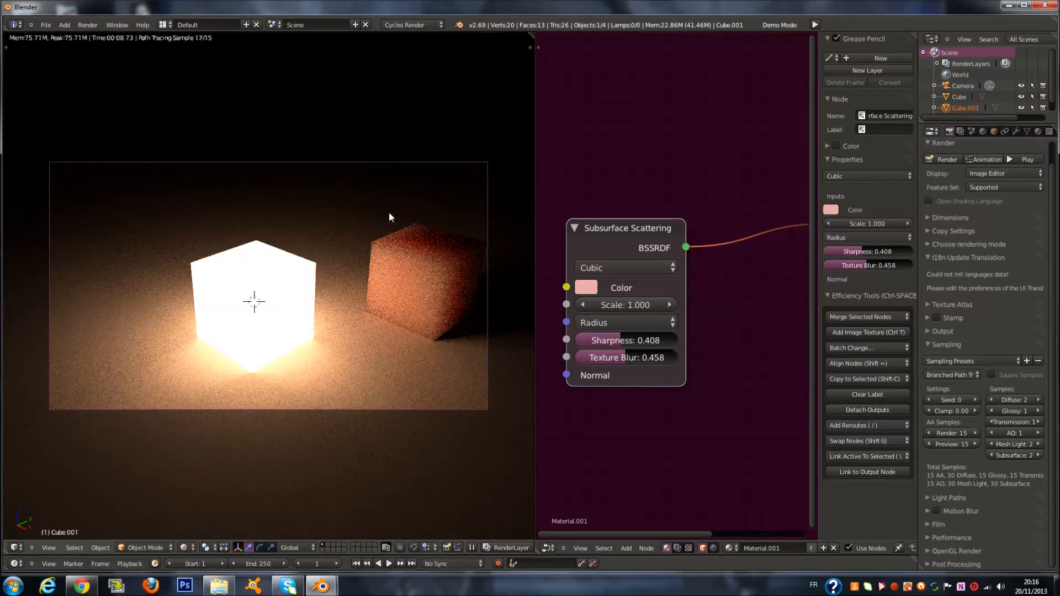
Step: Try 15 as the second Radius value of the Subsurface Scattering node, and settle on 1.4
click(624, 323)
click(620, 359)
text(4)
key(Escape)
click(618, 359)
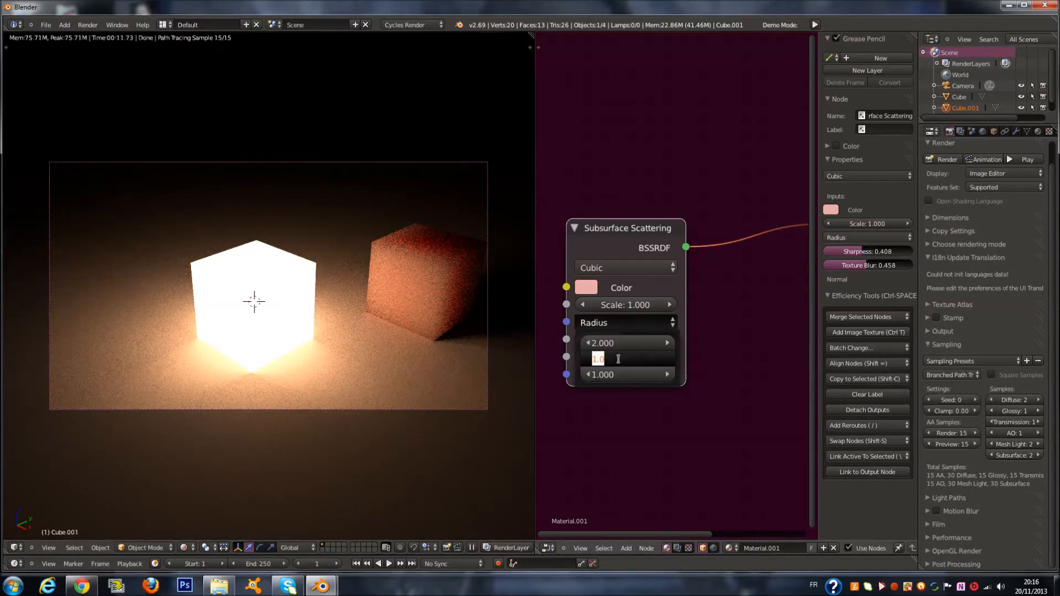
text(15)
key(Return)
click(614, 359)
text(1.400)
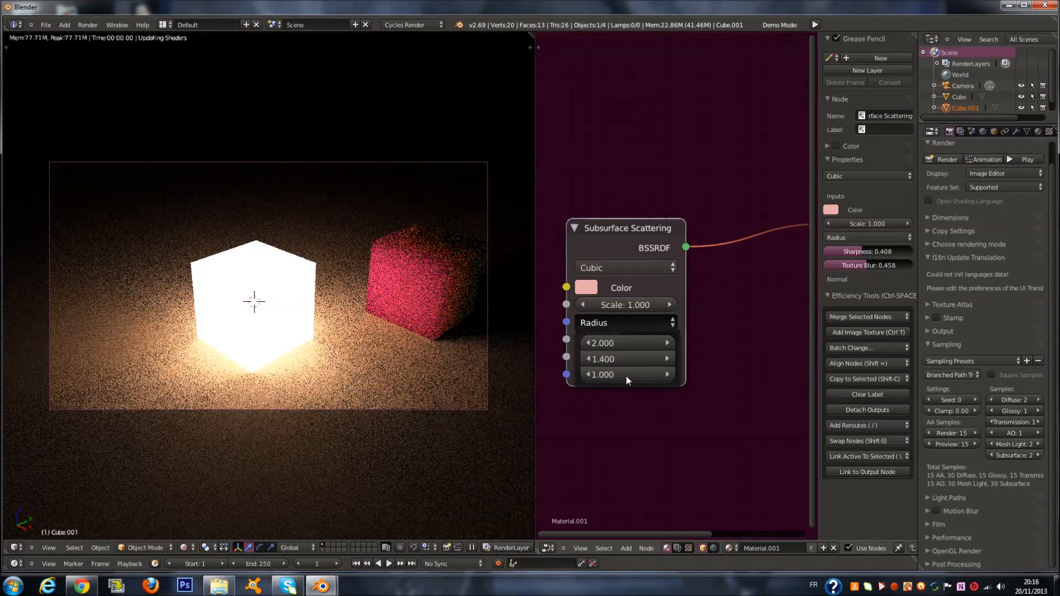
key(Return)
Step: Adjust the Subsurface Scattering node's third Radius value to 1.1 and its first to 1.8
click(667, 374)
click(586, 343)
click(587, 343)
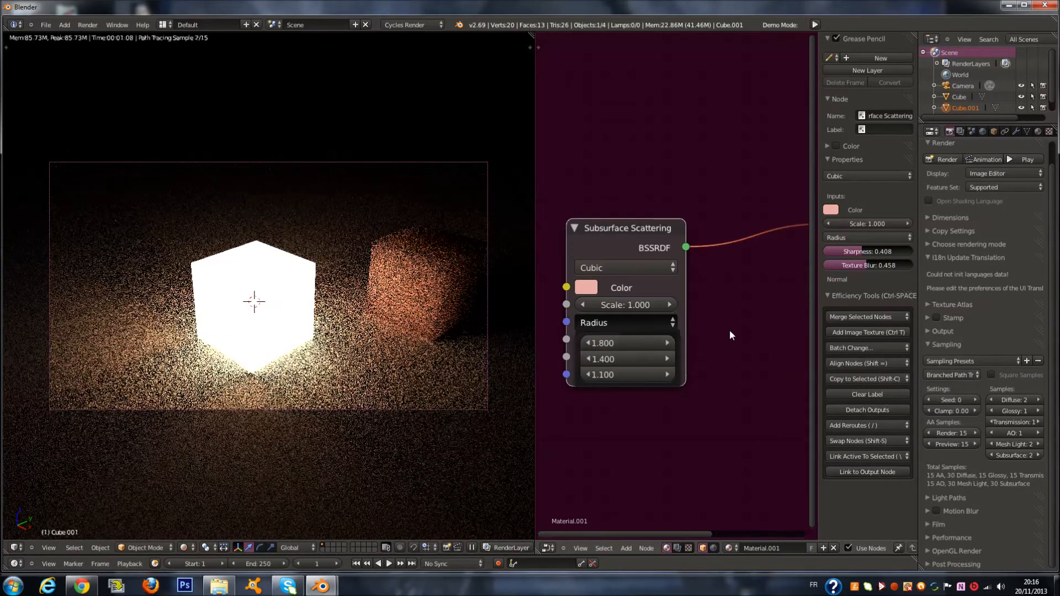
scroll(743, 314, down, 2)
scroll(713, 284, up, 1)
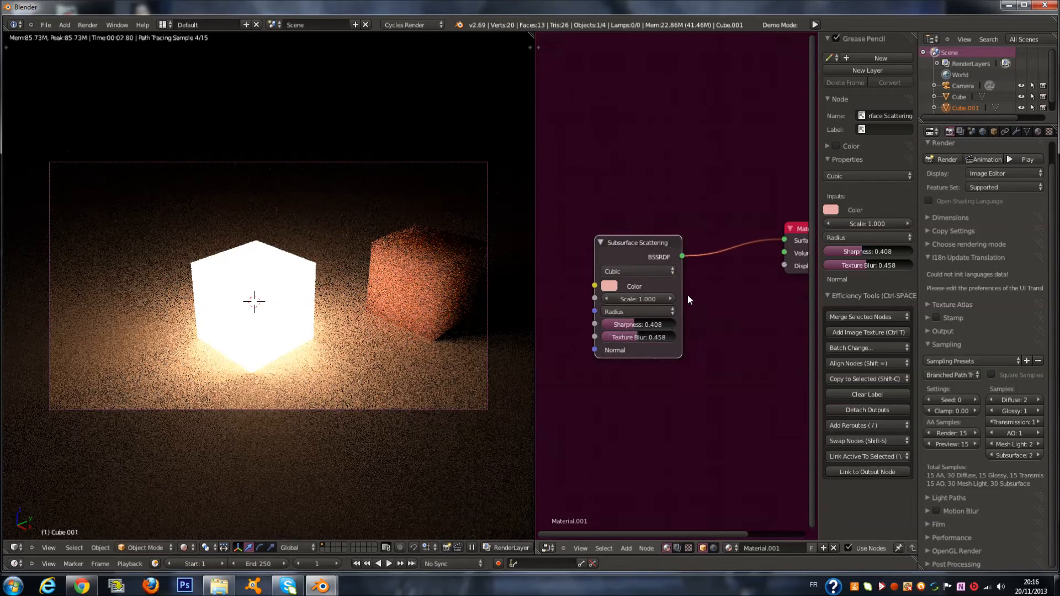
Step: Delete the Subsurface Scattering node and connect a new Diffuse BSDF shader to the Material Output's Surface
click(637, 310)
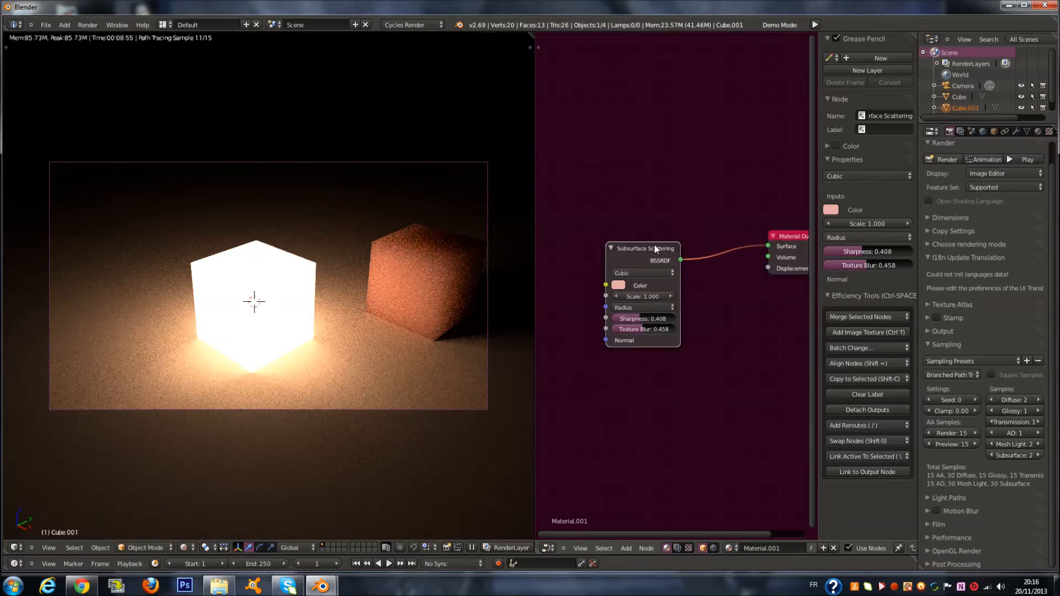
key(x)
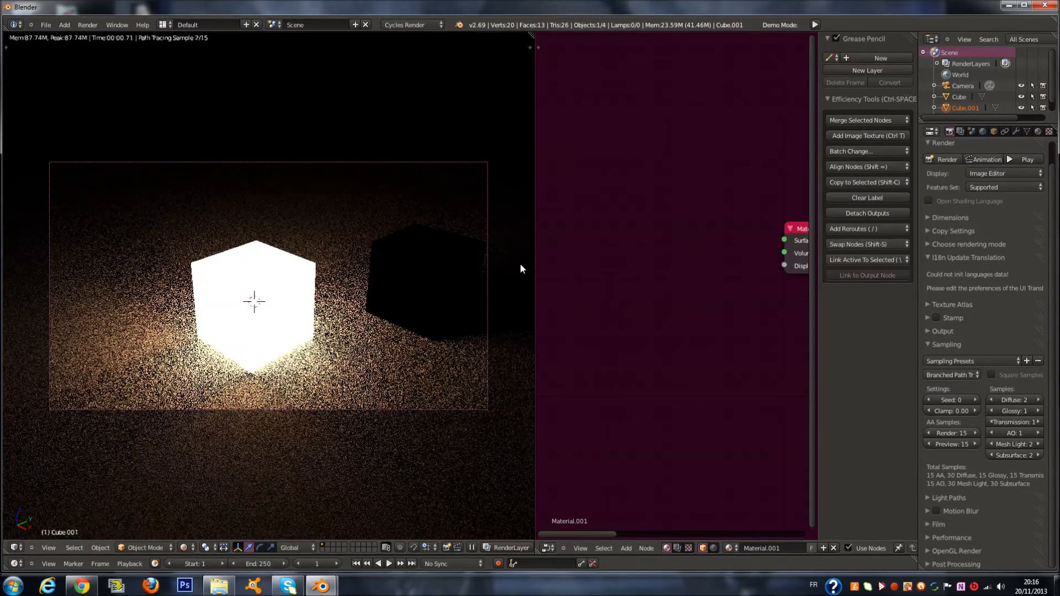
key(Home)
key(shift+a)
mouse_move(627, 295)
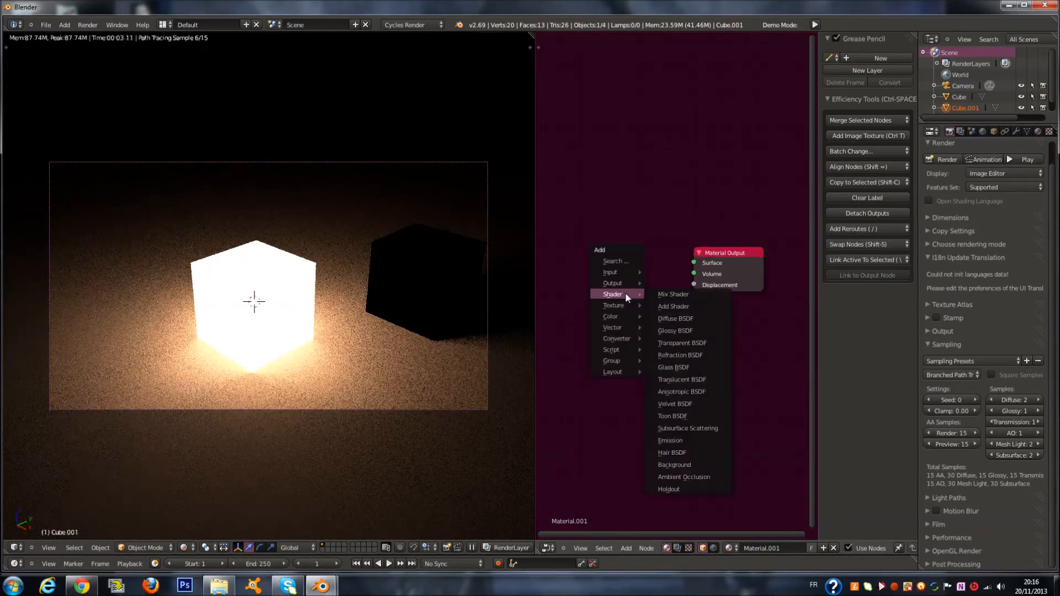
click(681, 319)
click(556, 250)
drag(635, 273, 696, 261)
Step: Try adding a Vector Transform node below the Diffuse BSDF, and delete it again
middle_drag(645, 281, 768, 295)
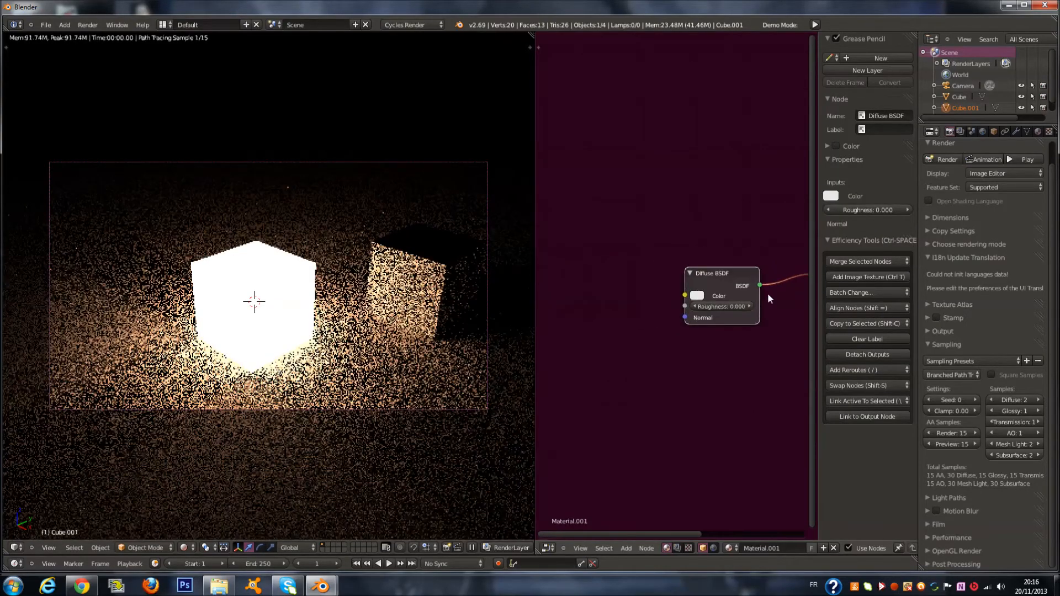
middle_drag(647, 308, 634, 291)
key(shift+a)
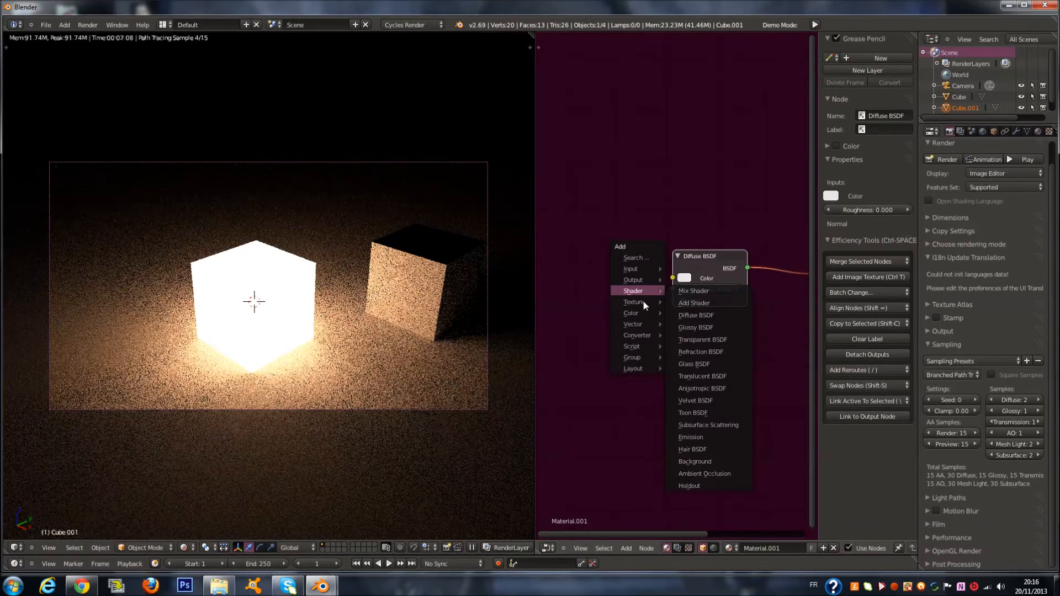
mouse_move(644, 303)
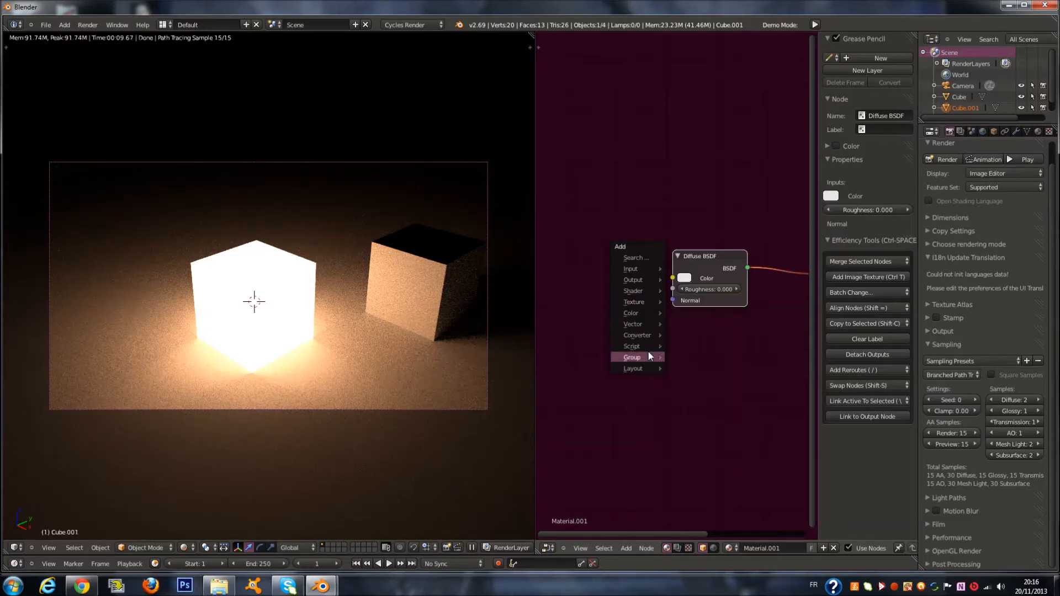
mouse_move(648, 330)
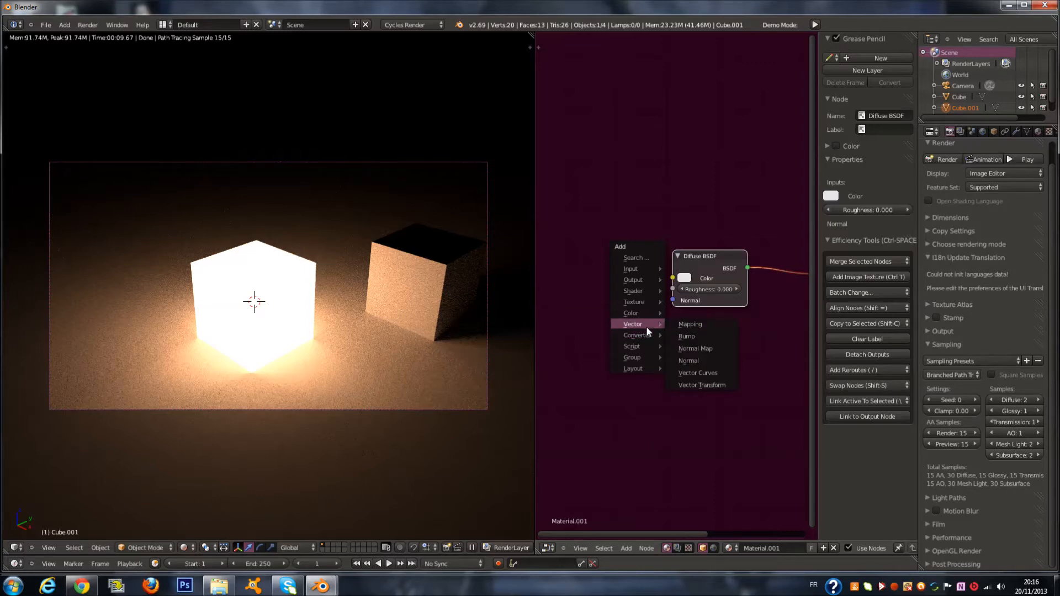
click(707, 384)
click(677, 370)
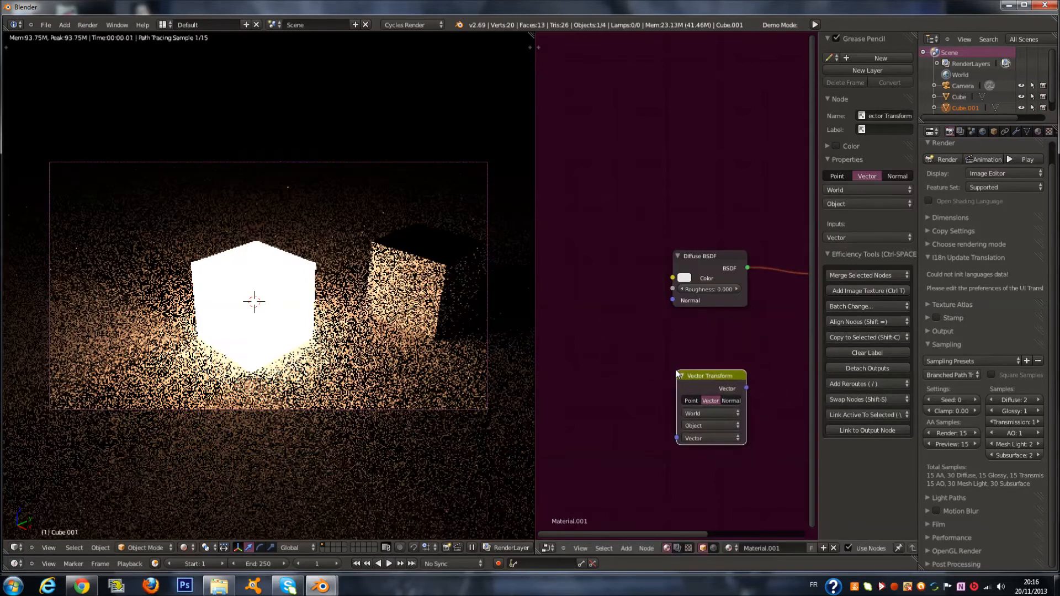
key(x)
key(shift+a)
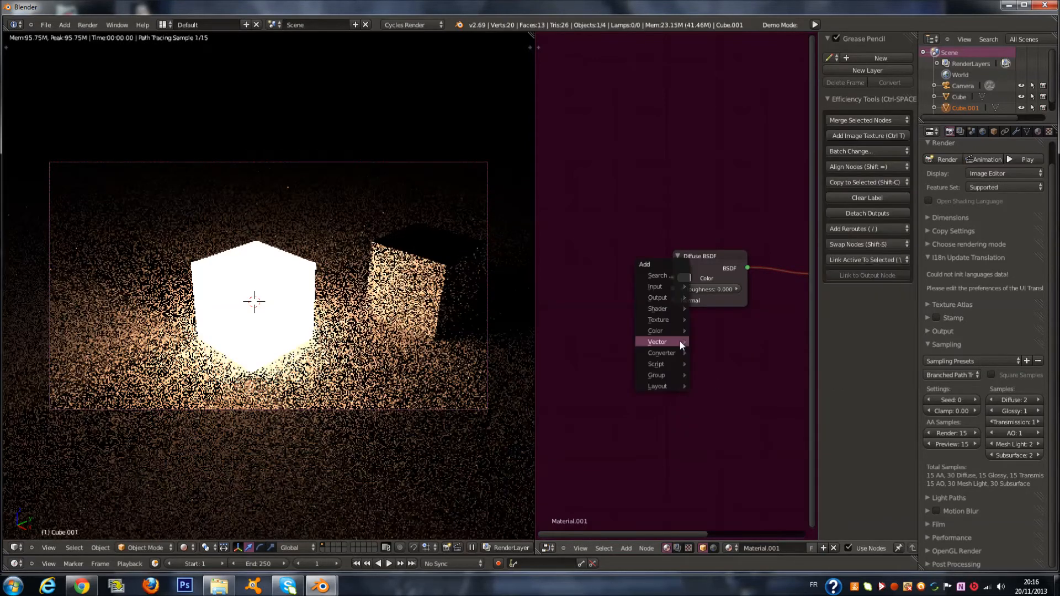
mouse_move(665, 336)
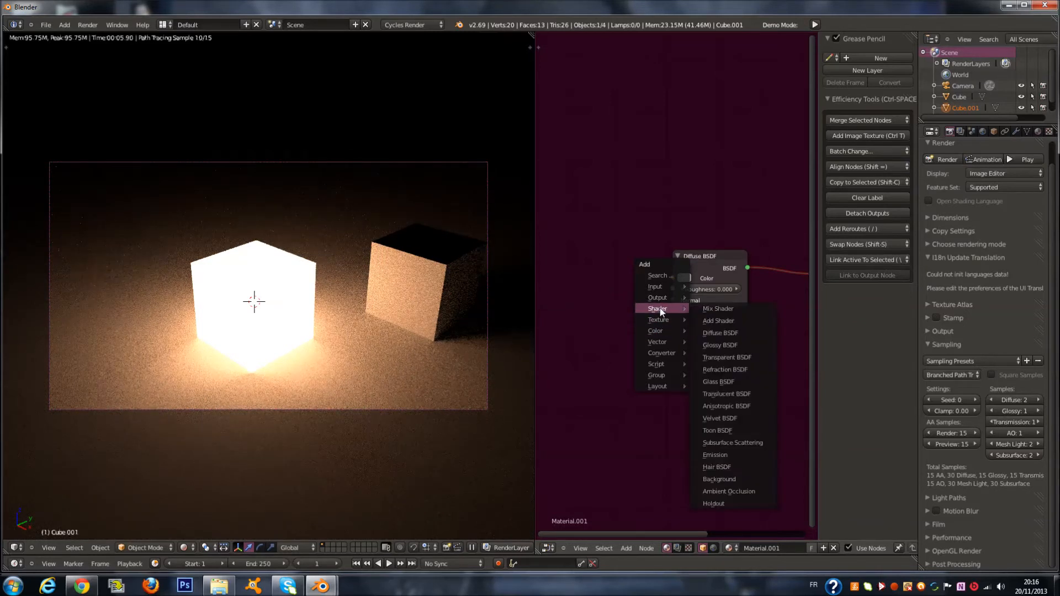
click(194, 547)
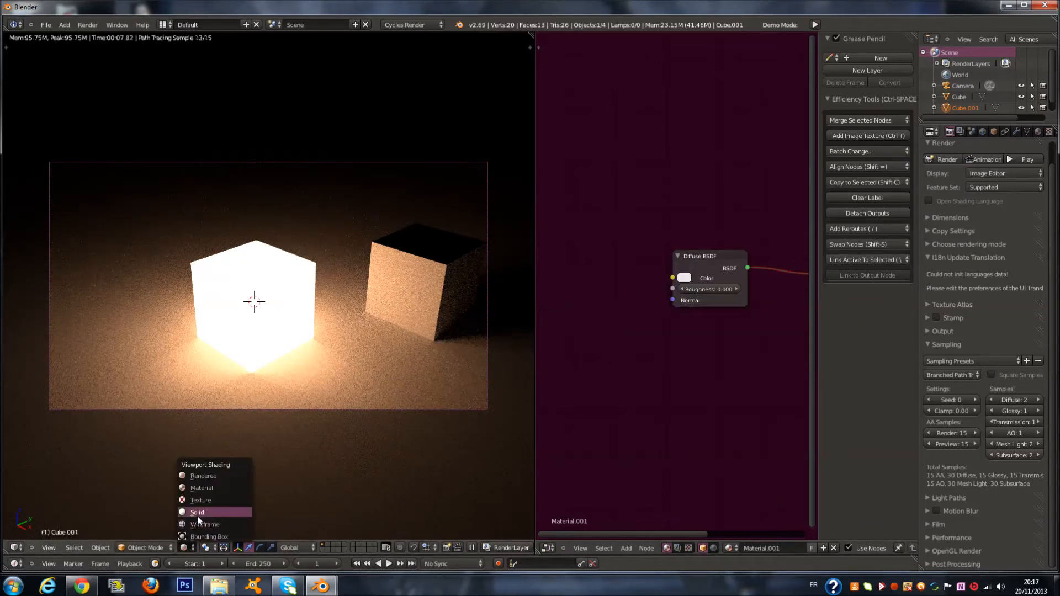
click(197, 511)
right_click(438, 244)
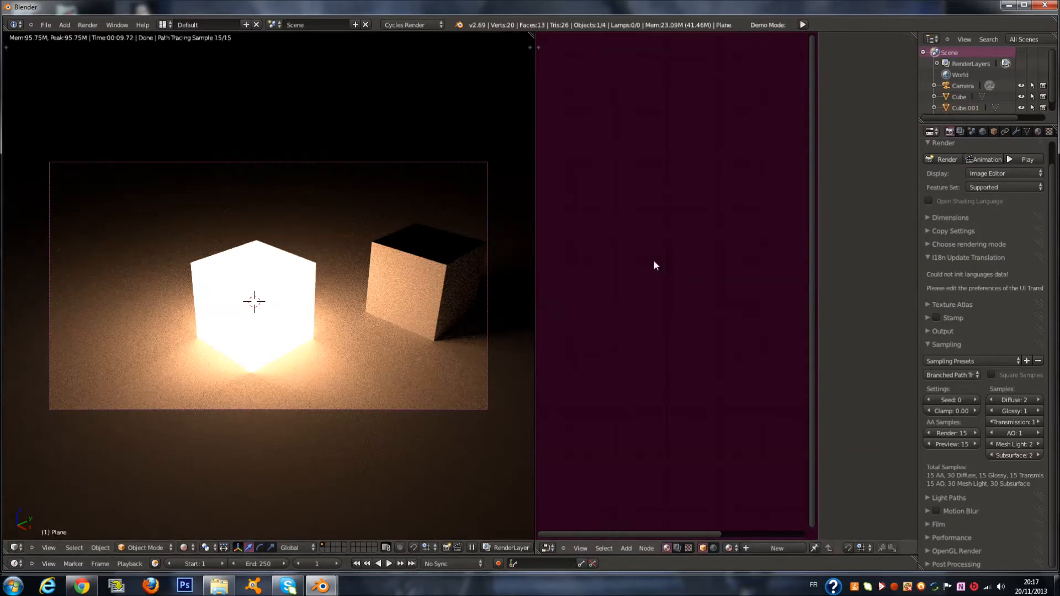
right_click(466, 274)
Step: Replace the second cube's Diffuse BSDF with a Subsurface Scattering node connected to the Material Output's Surface
scroll(680, 302, up, 3)
middle_drag(605, 303, 726, 287)
click(667, 296)
scroll(656, 306, up, 4)
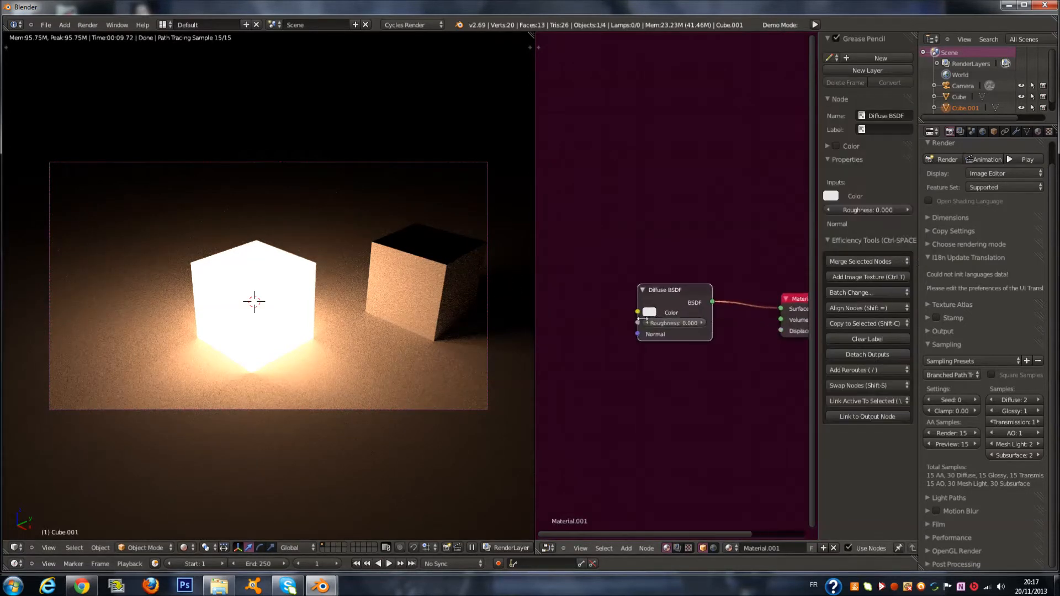
key(x)
key(shift+a)
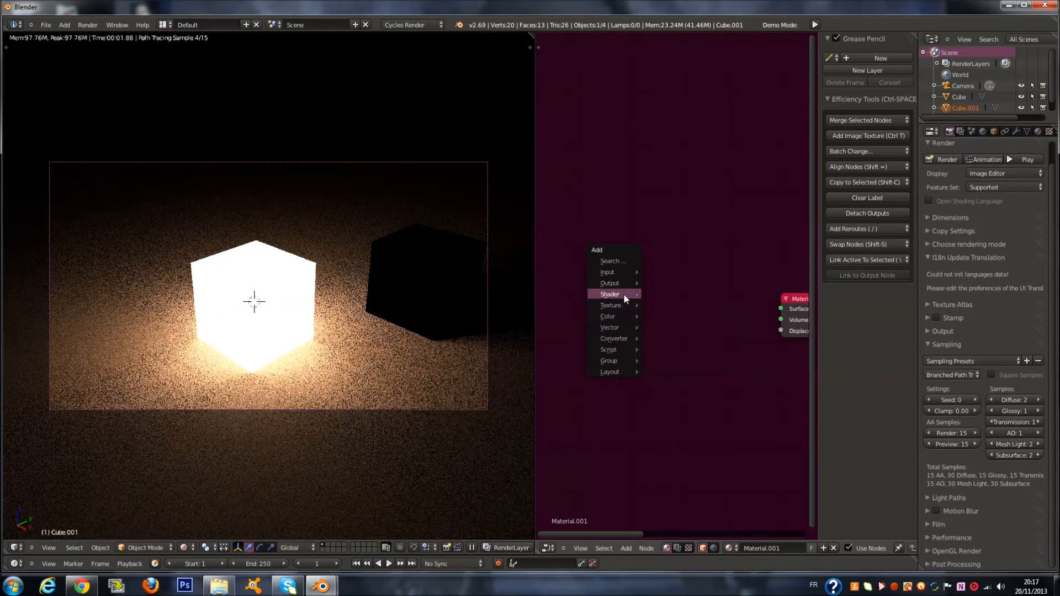
mouse_move(624, 293)
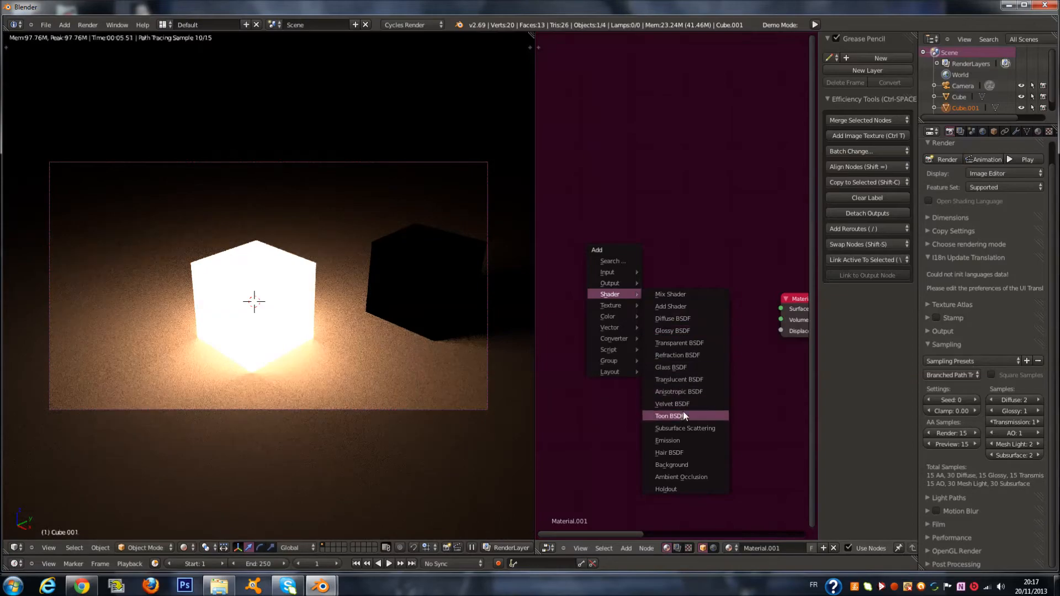
click(687, 429)
mouse_move(673, 300)
mouse_down()
mouse_move(791, 319)
mouse_move(781, 309)
mouse_up()
drag(643, 292, 664, 307)
scroll(670, 331, up, 2)
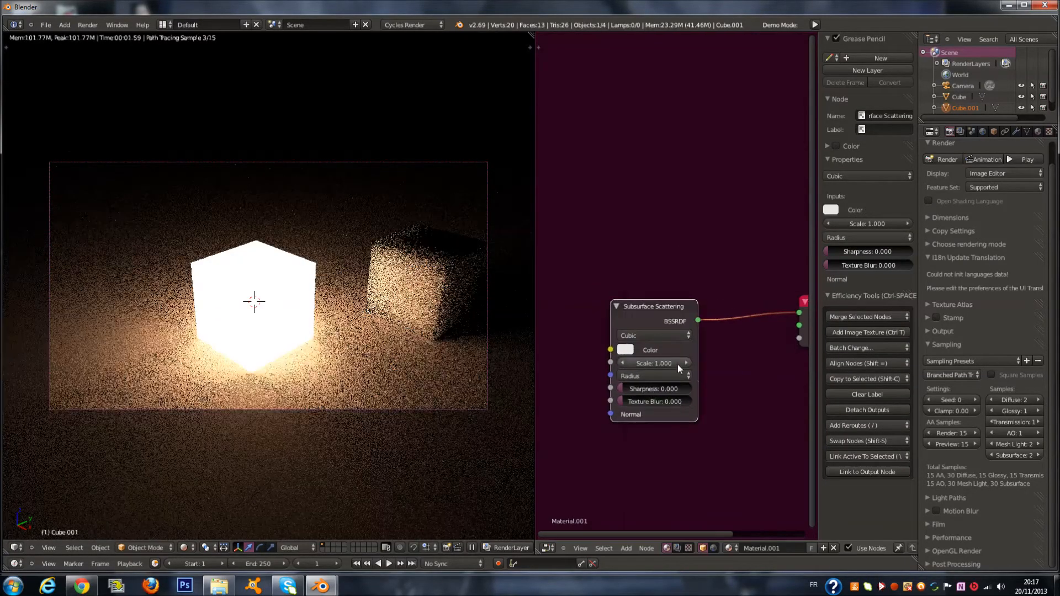
Step: Assign a Sky Texture to the World background's Color
click(982, 131)
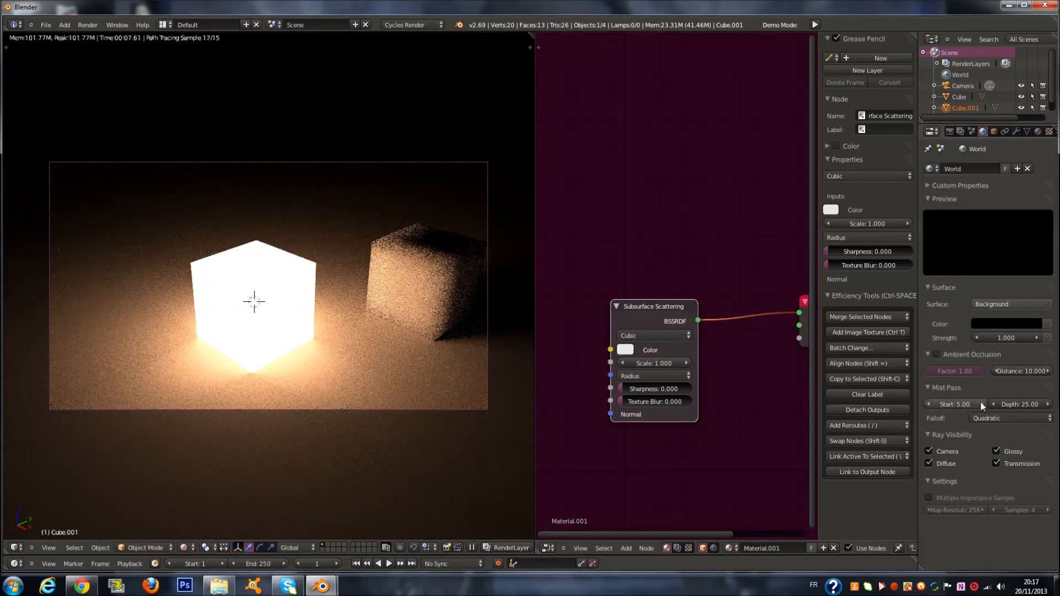
click(1051, 324)
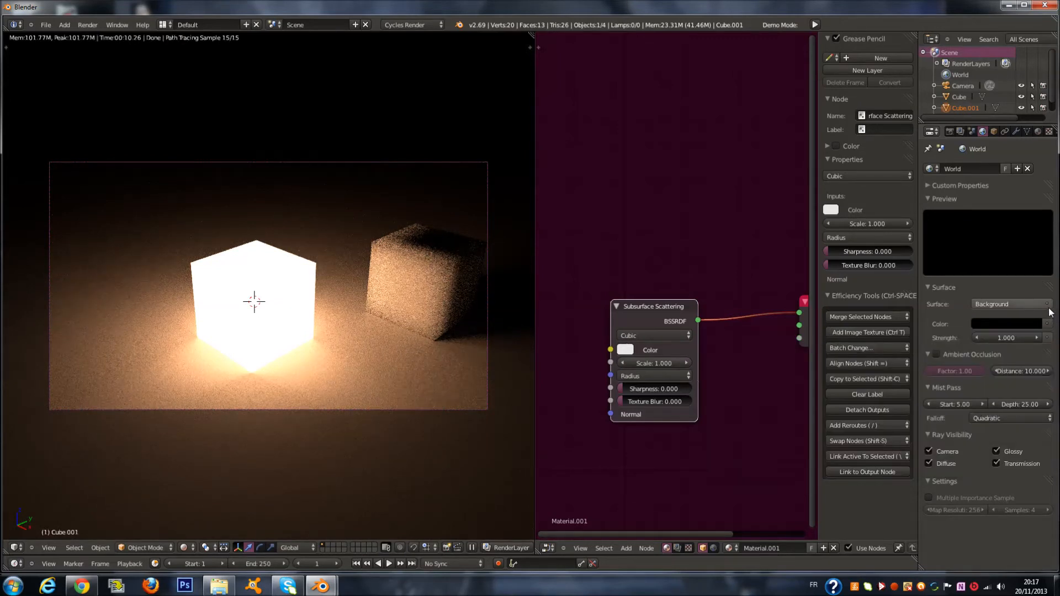
click(1049, 305)
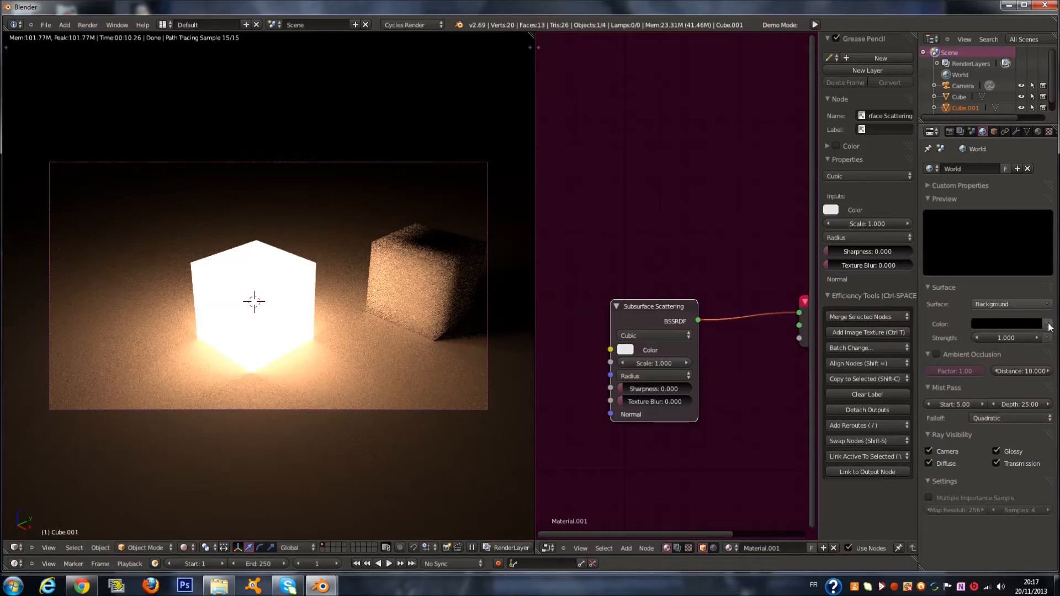
click(1047, 324)
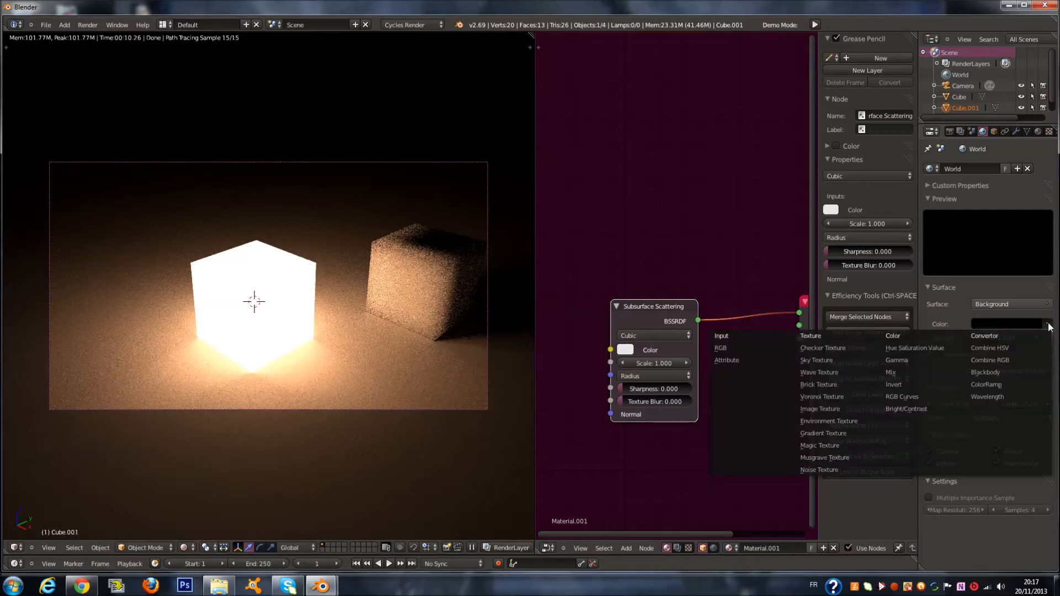
click(849, 359)
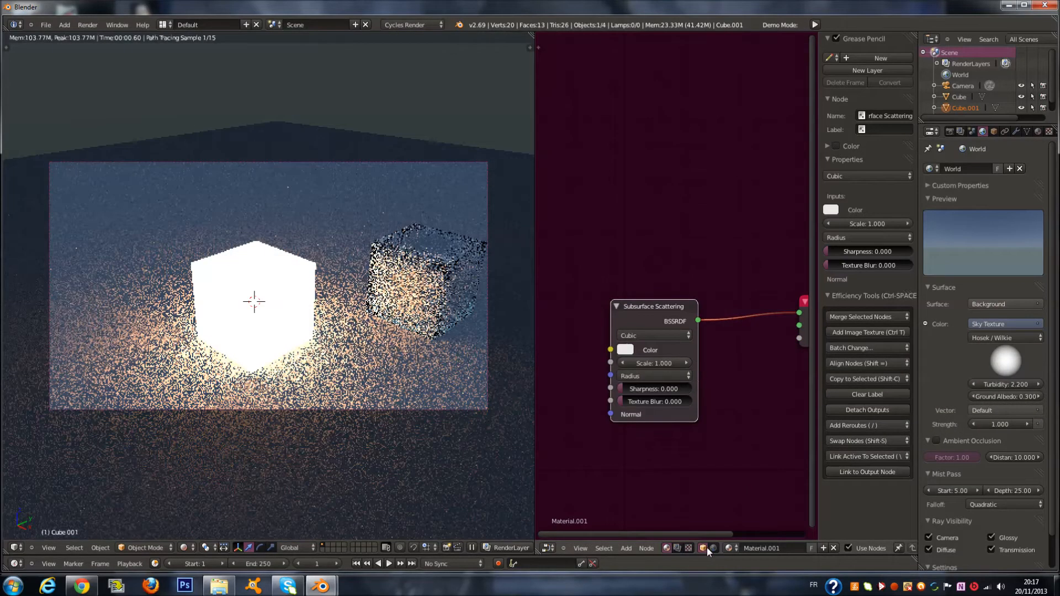
Step: Switch the node editor to the World's shader nodes
click(712, 548)
scroll(652, 369, down, 1)
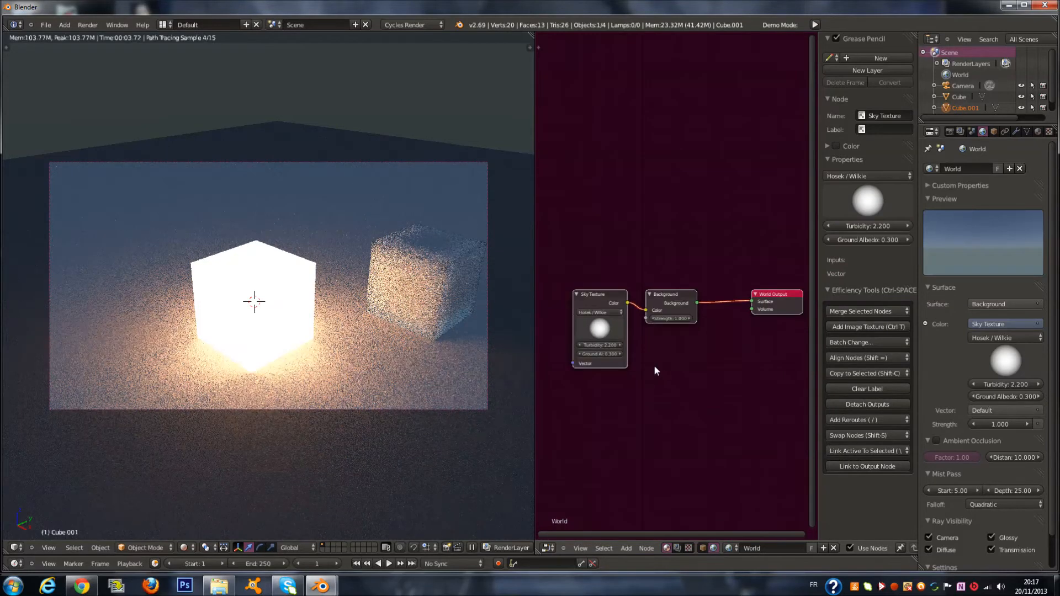
scroll(280, 253, down, 3)
scroll(281, 258, up, 4)
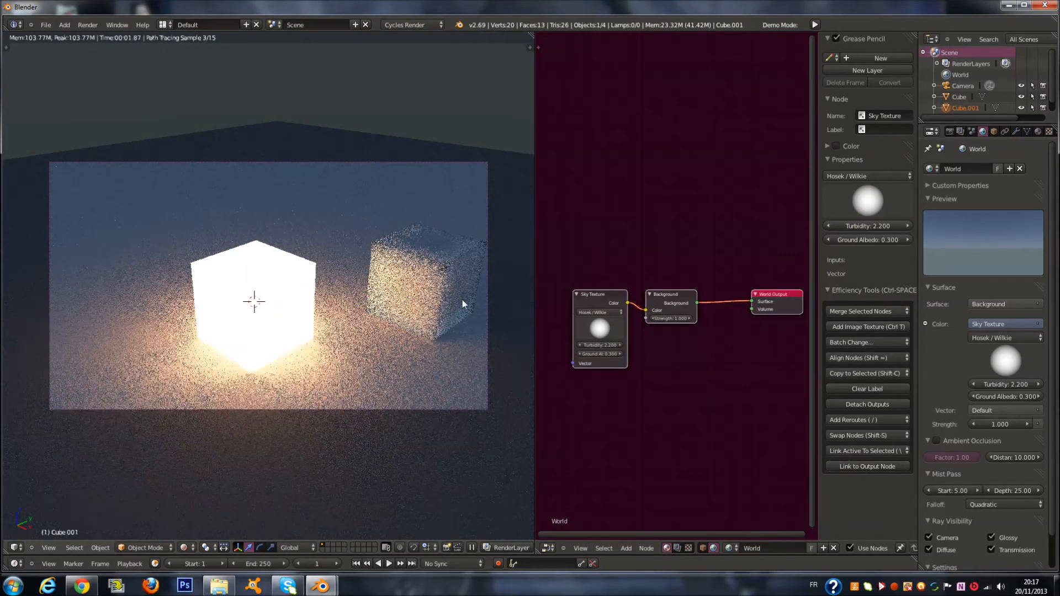
Step: Try the Preetham sky type on the Sky Texture node and inspect the rendered scene
click(1000, 339)
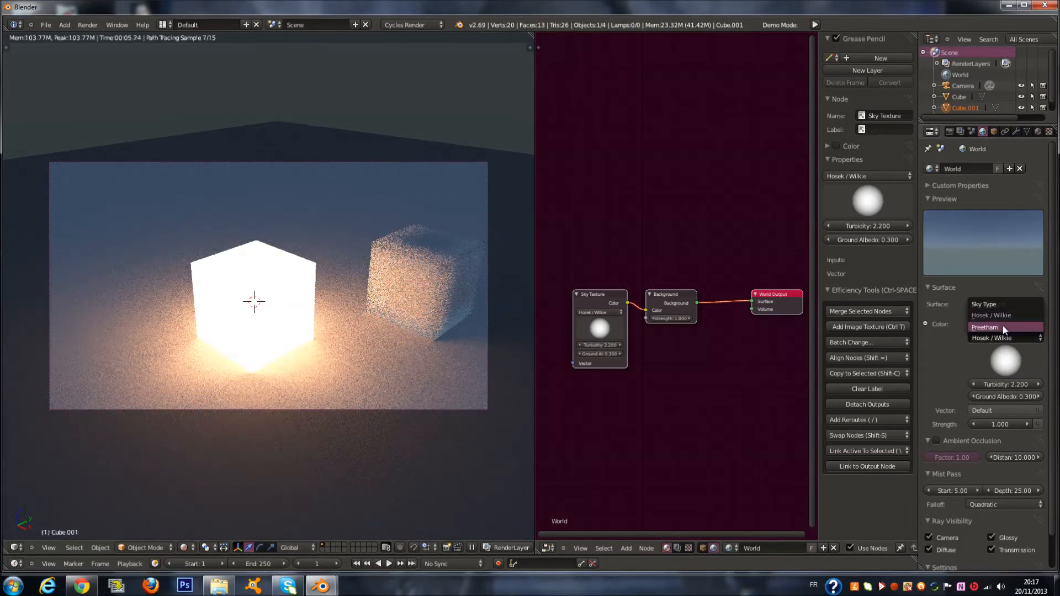
scroll(595, 315, up, 2)
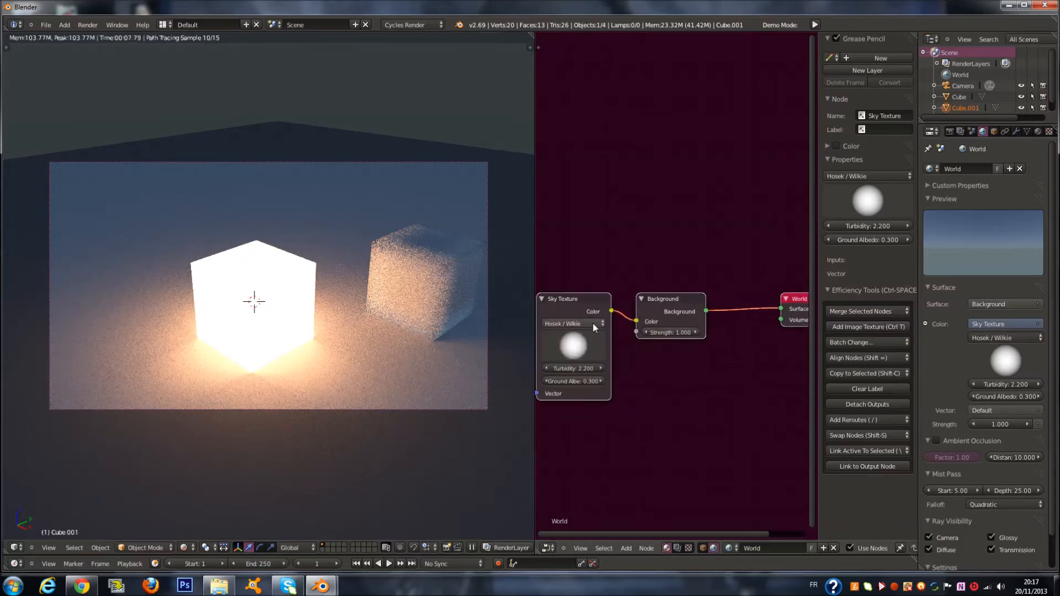
middle_drag(619, 322, 634, 313)
click(619, 301)
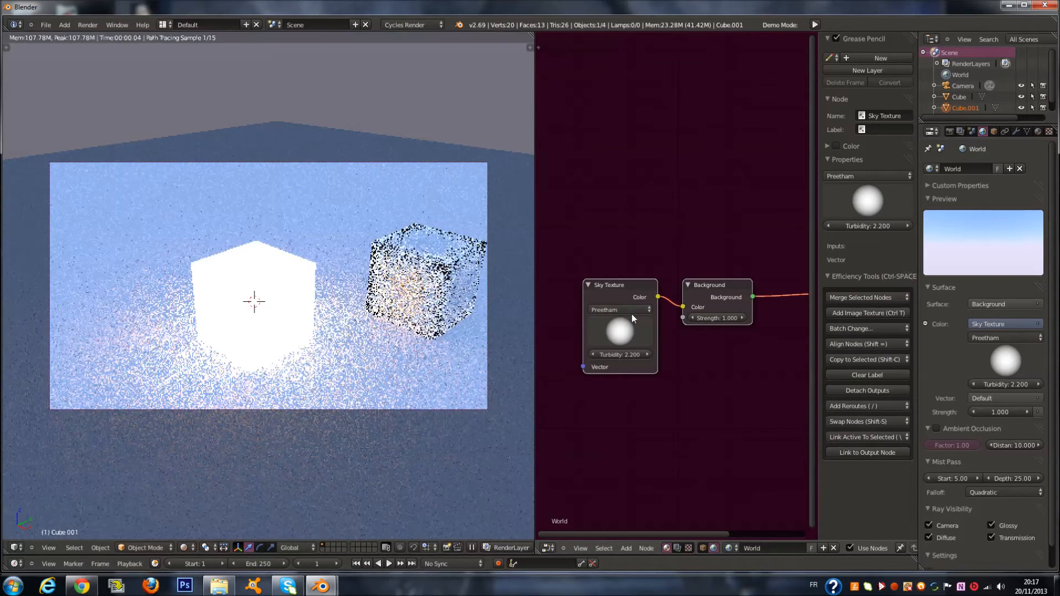
click(630, 310)
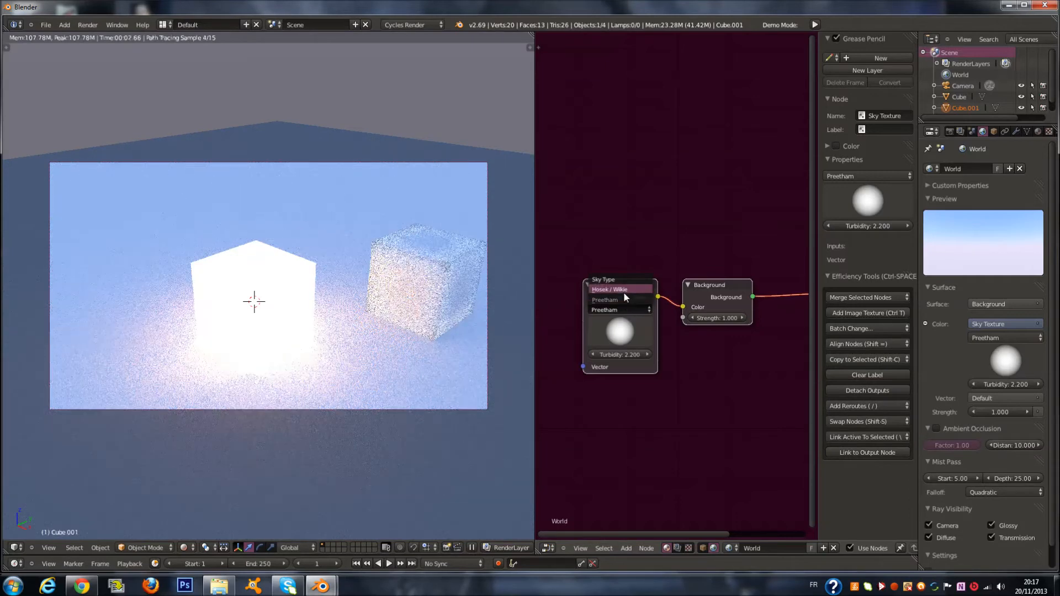
scroll(367, 276, down, 4)
scroll(370, 266, up, 5)
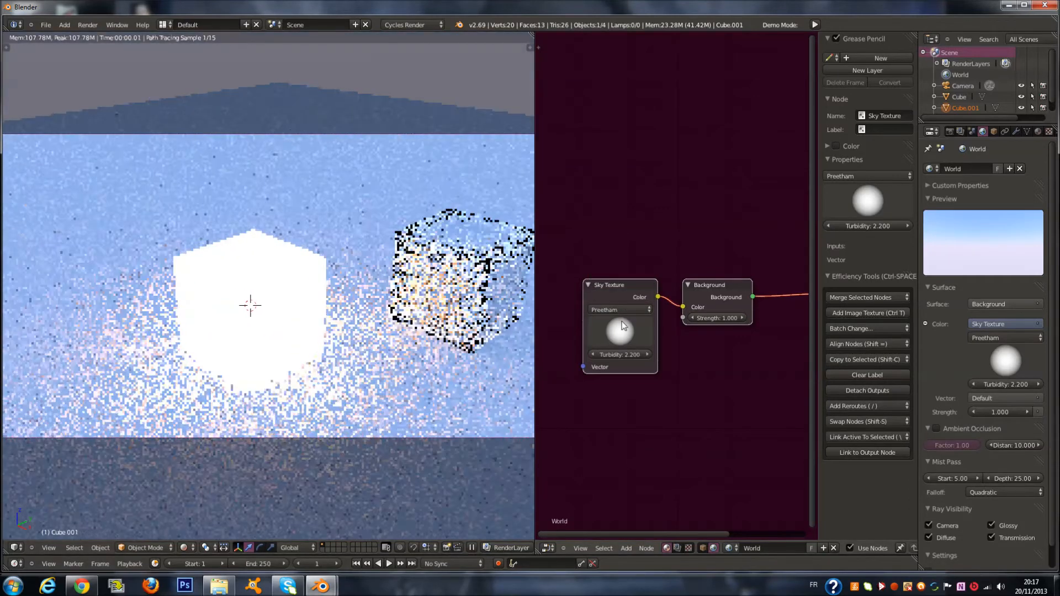
Step: Set the Sky Texture's sky type back to Hosek / Wilkie and inspect the rendered scene
click(620, 308)
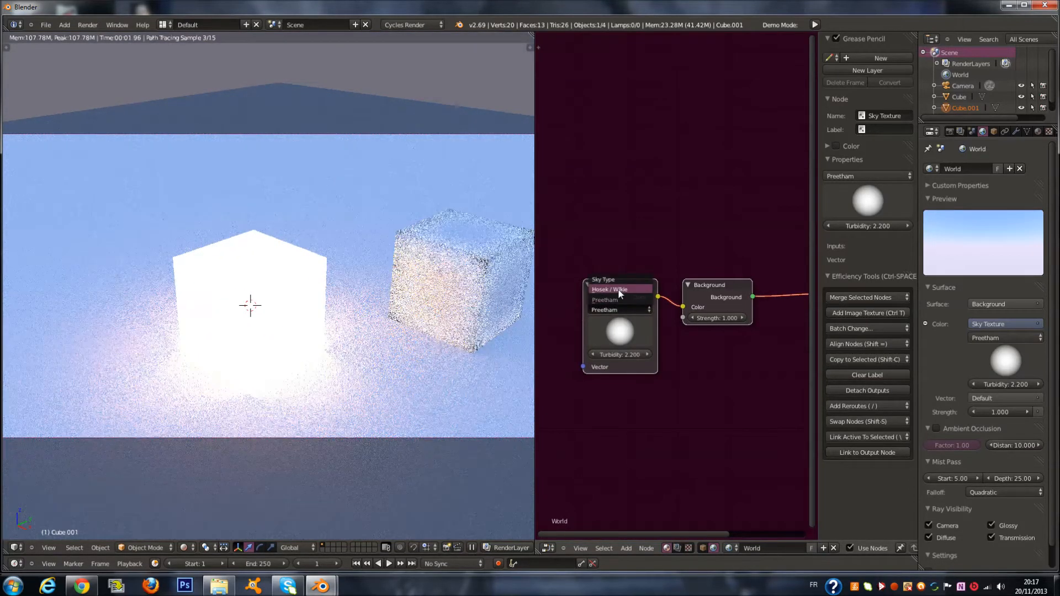
click(612, 290)
scroll(456, 337, down, 2)
scroll(456, 331, down, 2)
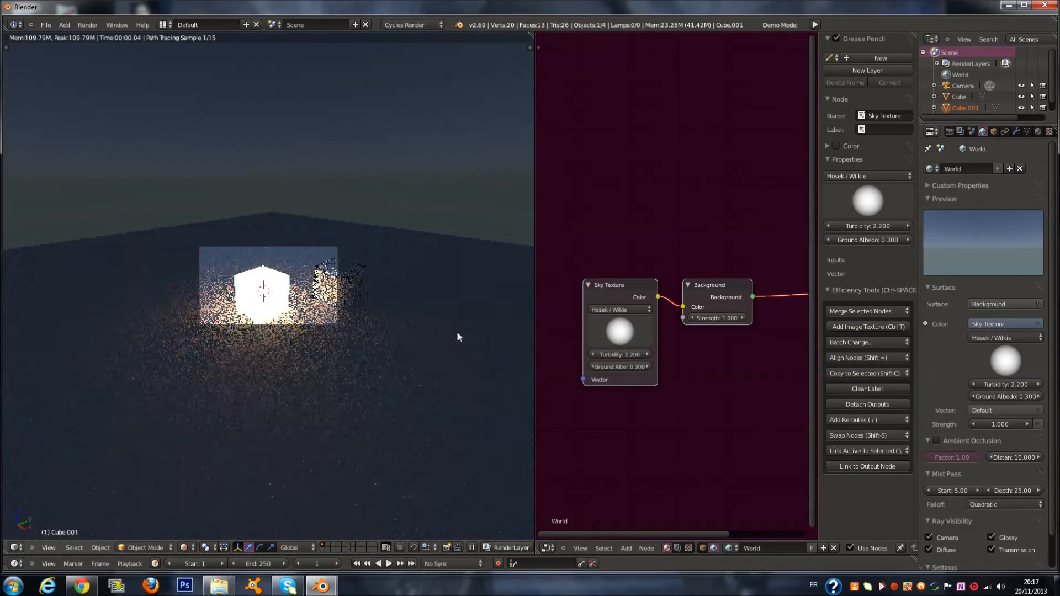
scroll(456, 330, up, 4)
scroll(596, 323, up, 1)
click(626, 308)
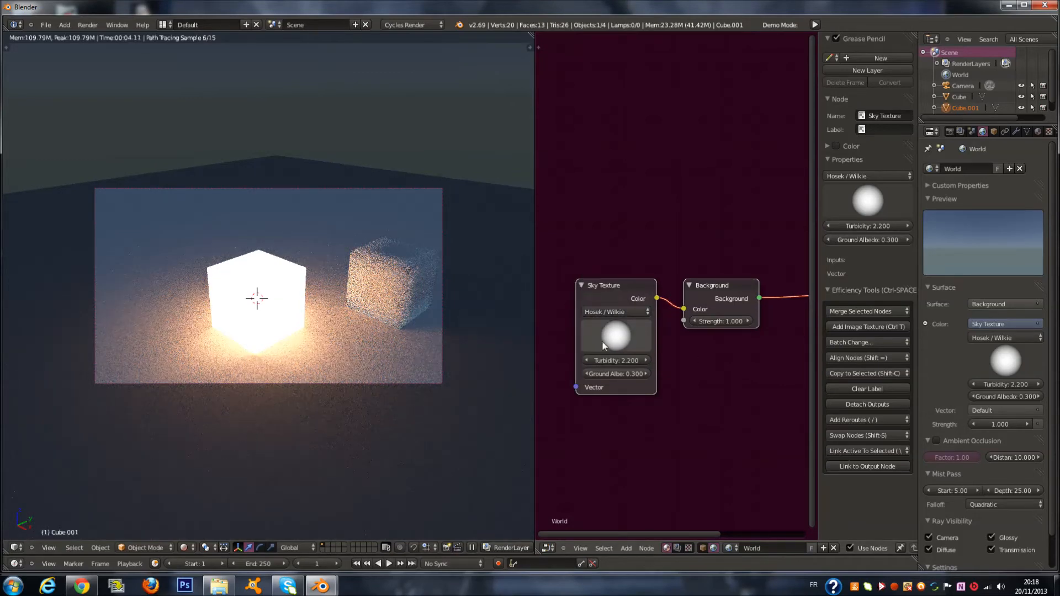
Step: Try Turbidity values of 1 and 5 on the Sky Texture node
scroll(445, 310, up, 1)
click(630, 361)
text(1)
key(Return)
click(611, 362)
text(5)
key(Return)
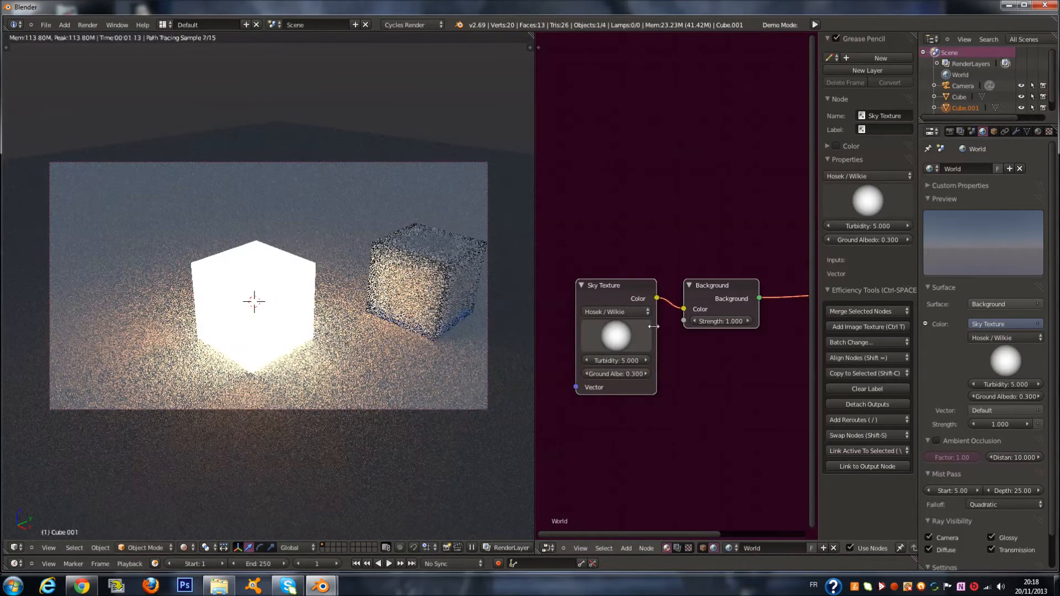
Step: Set the Sky Texture's Turbidity to 2 and raise it to 3
click(617, 360)
text(2)
key(Return)
click(645, 360)
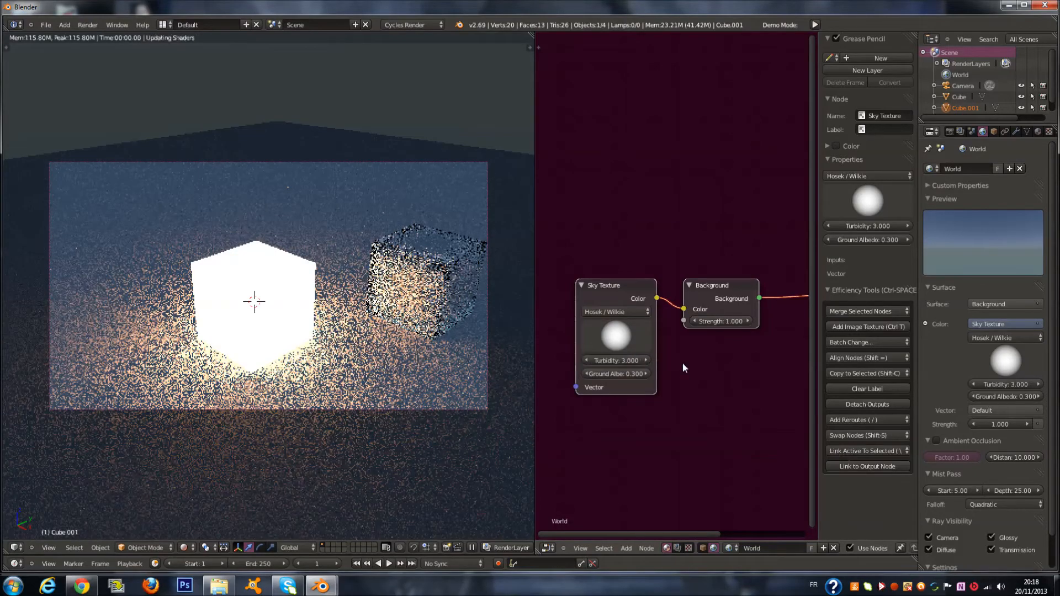
Step: Try Ground Albedo values of 1, 0.17 and 0 on the Sky Texture node
click(614, 374)
text(1)
key(Return)
click(627, 374)
text(0.17)
key(Return)
drag(347, 392, 281, 392)
scroll(415, 281, down, 1)
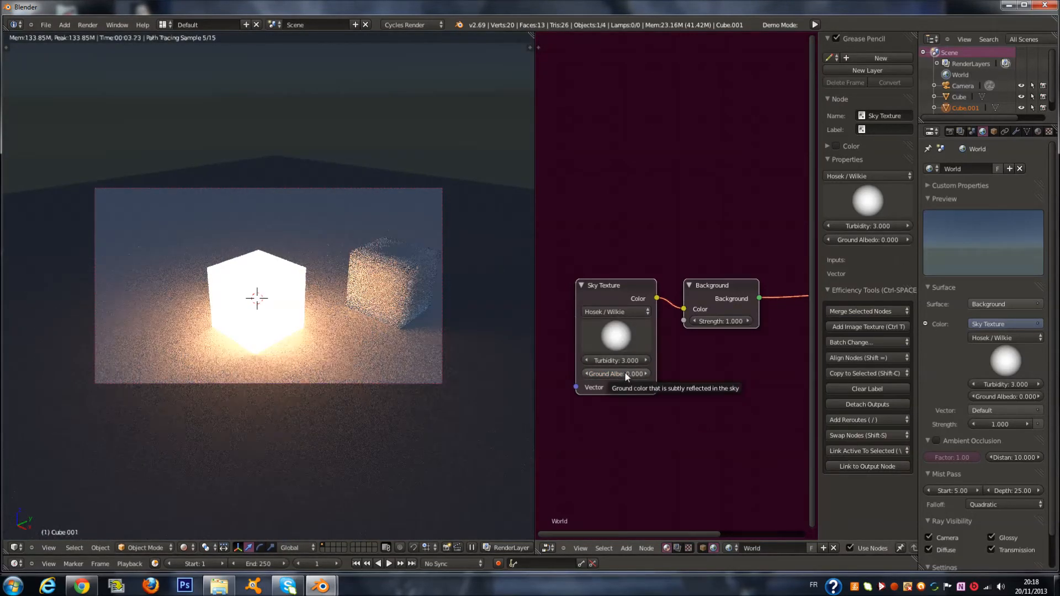
Step: Set the Sky Texture's Ground Albedo to 0.2
scroll(662, 358, up, 1)
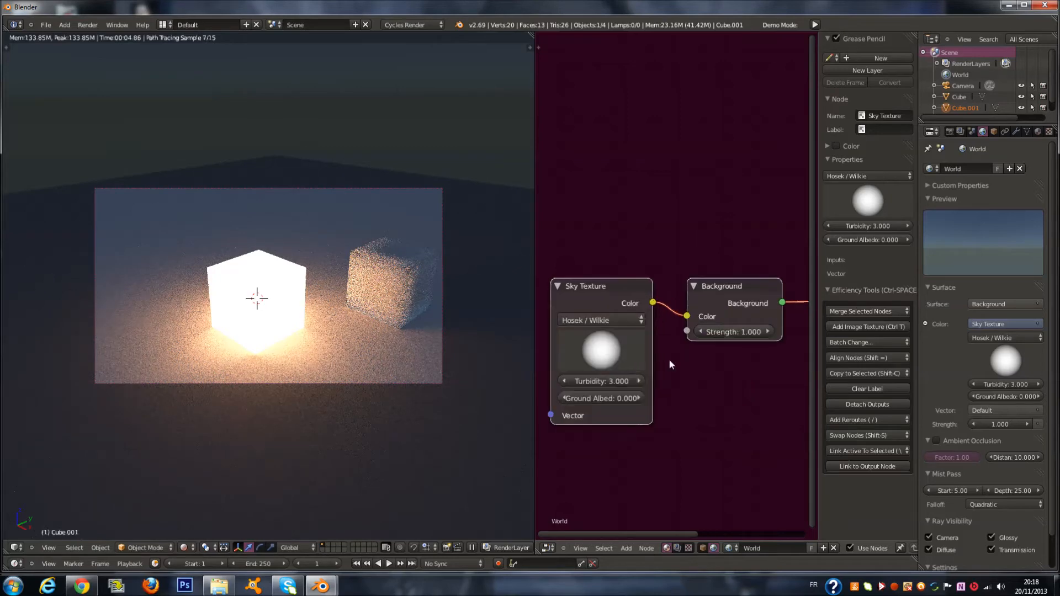
scroll(670, 387, up, 1)
click(660, 397)
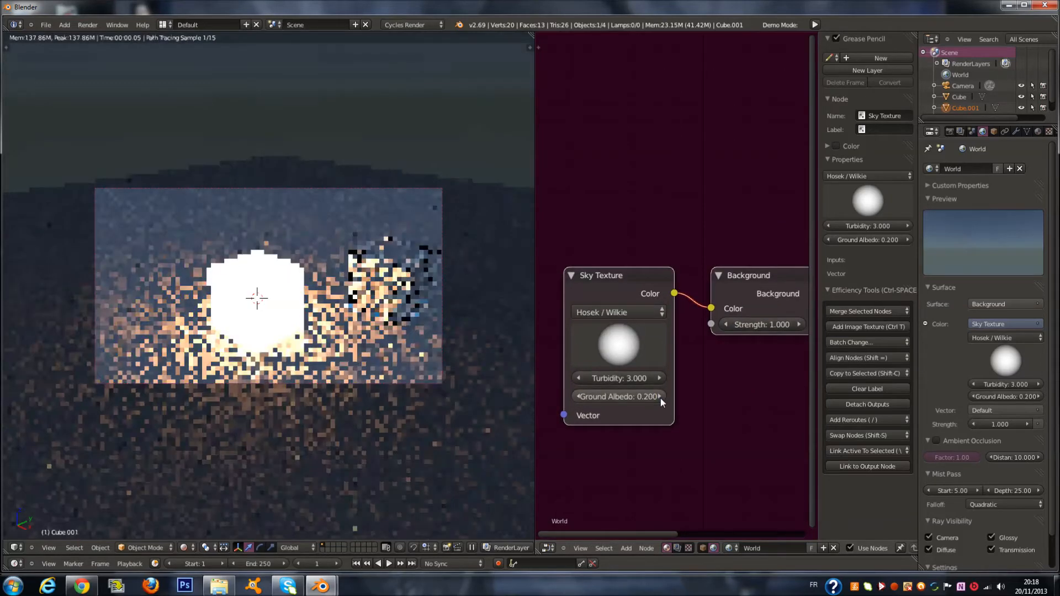
Step: Try Turbidity values of 6 and 10 on the Sky Texture node
click(615, 378)
text(6)
key(Return)
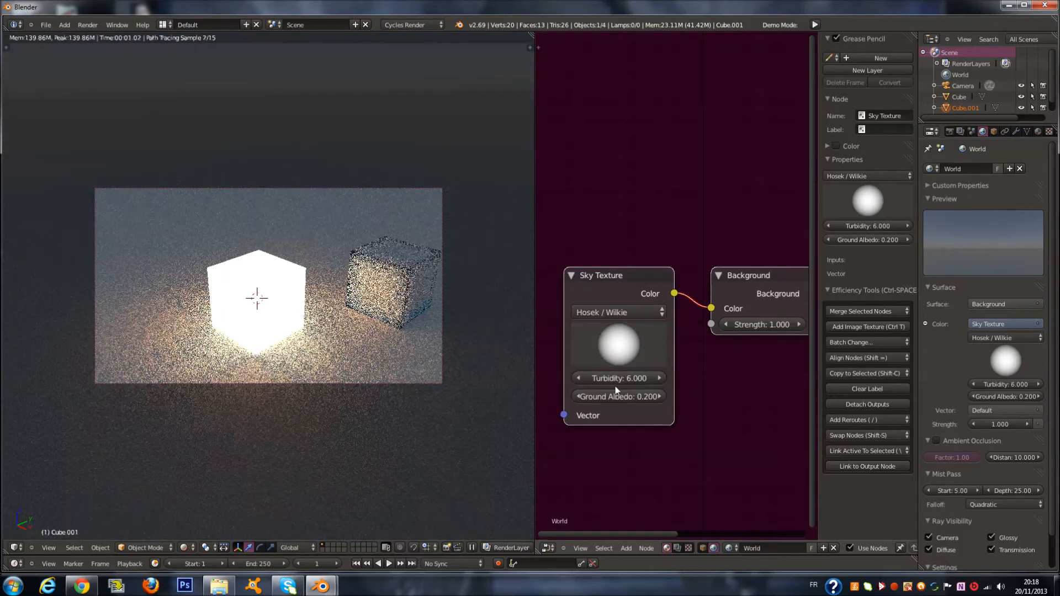
click(628, 378)
text(1)
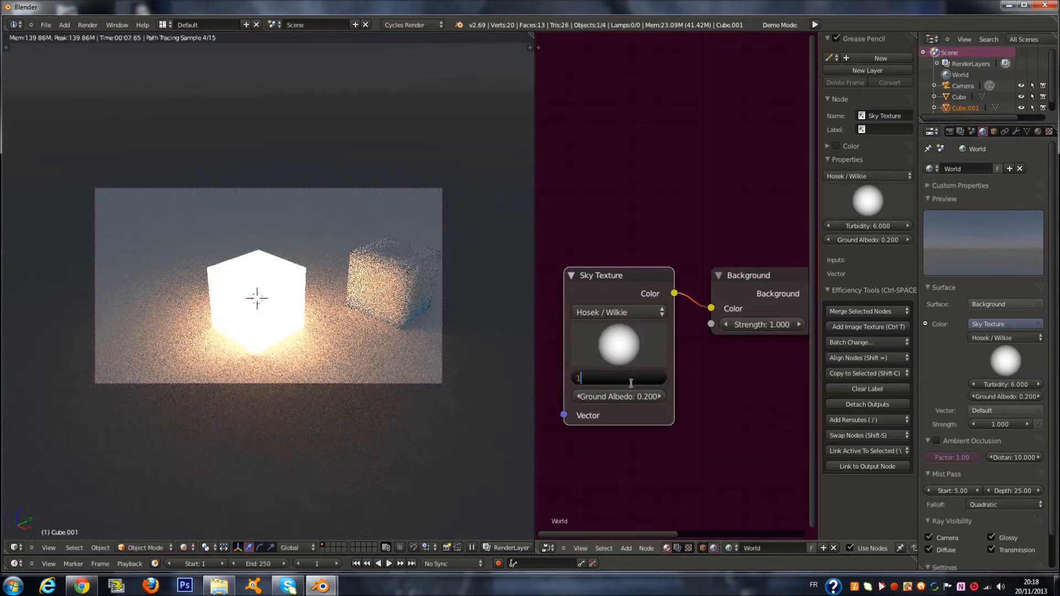
text(0)
key(Return)
Step: Set the Sky Texture's Turbidity to 1 and slightly rotate its sun direction sphere
drag(624, 374, 732, 370)
drag(628, 382, 661, 382)
click(623, 379)
text(1)
key(Return)
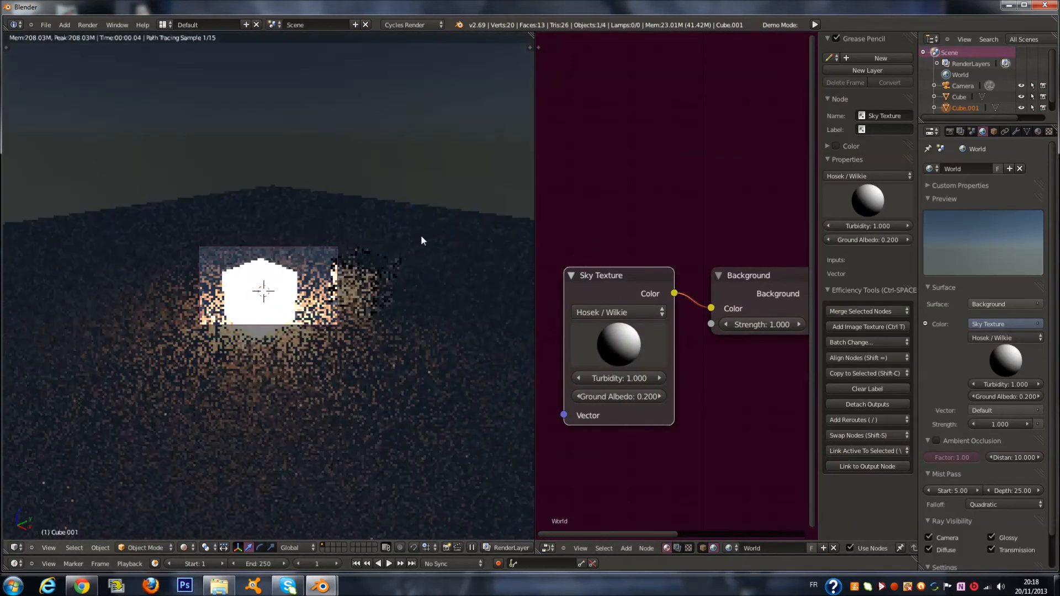
scroll(430, 229, up, 4)
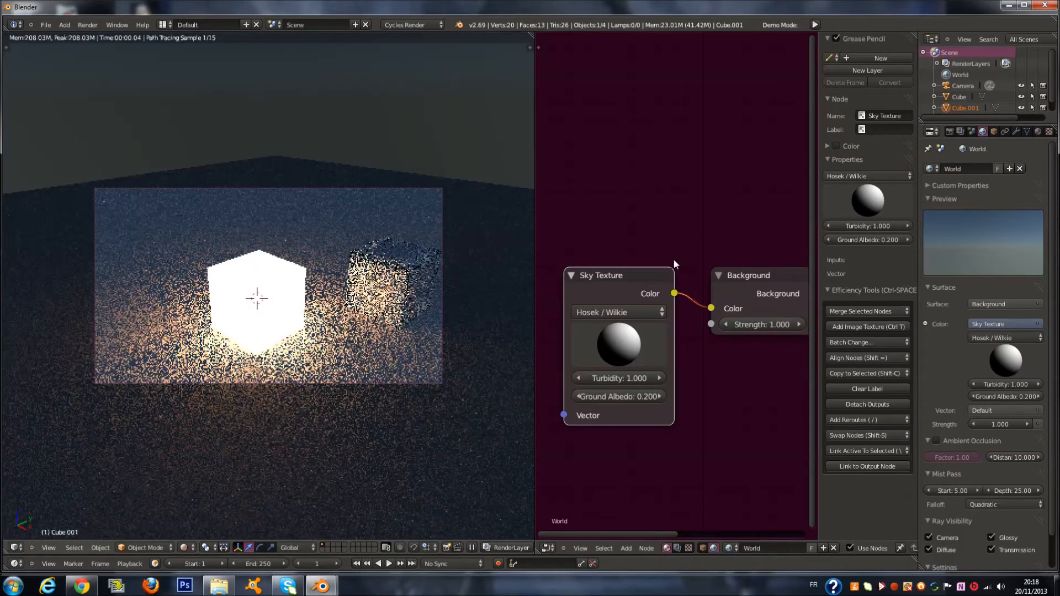
drag(643, 361, 506, 424)
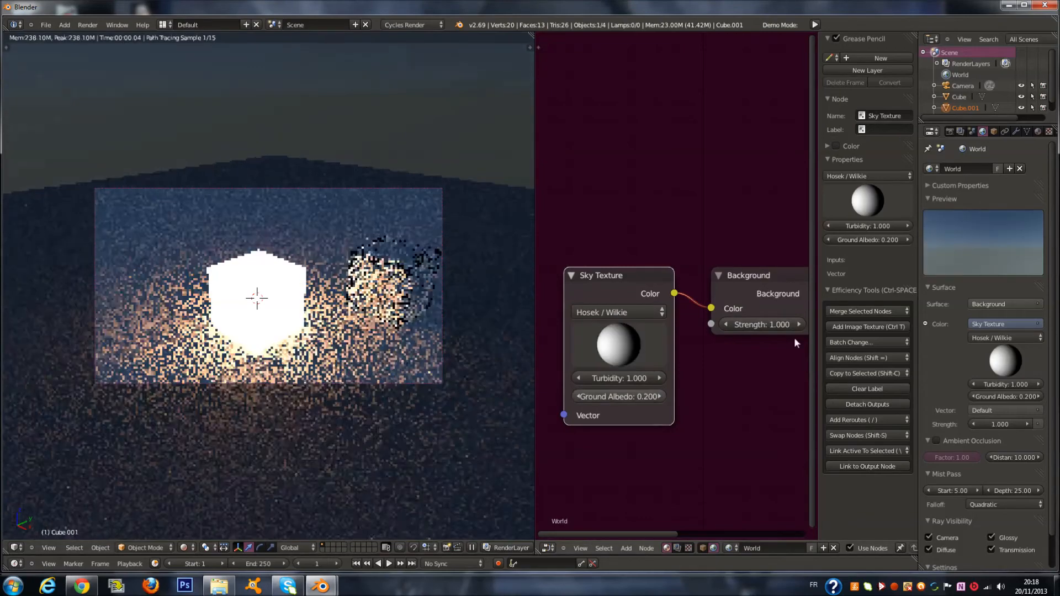
Step: Hide the node sidebar, switch the node editor to compositing nodes and review the render layer's diffuse pass options
key(n)
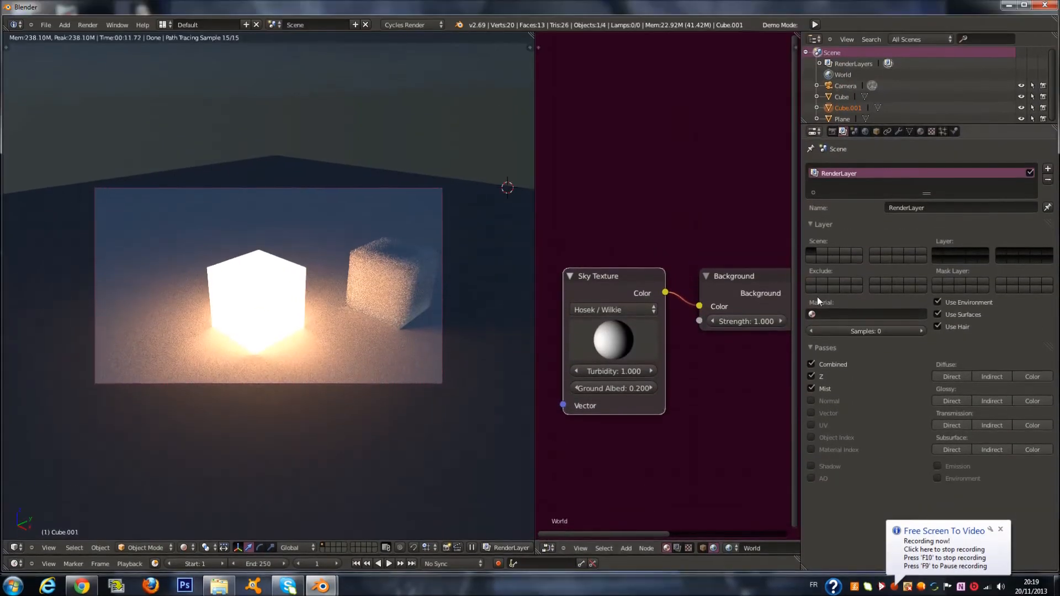
click(677, 547)
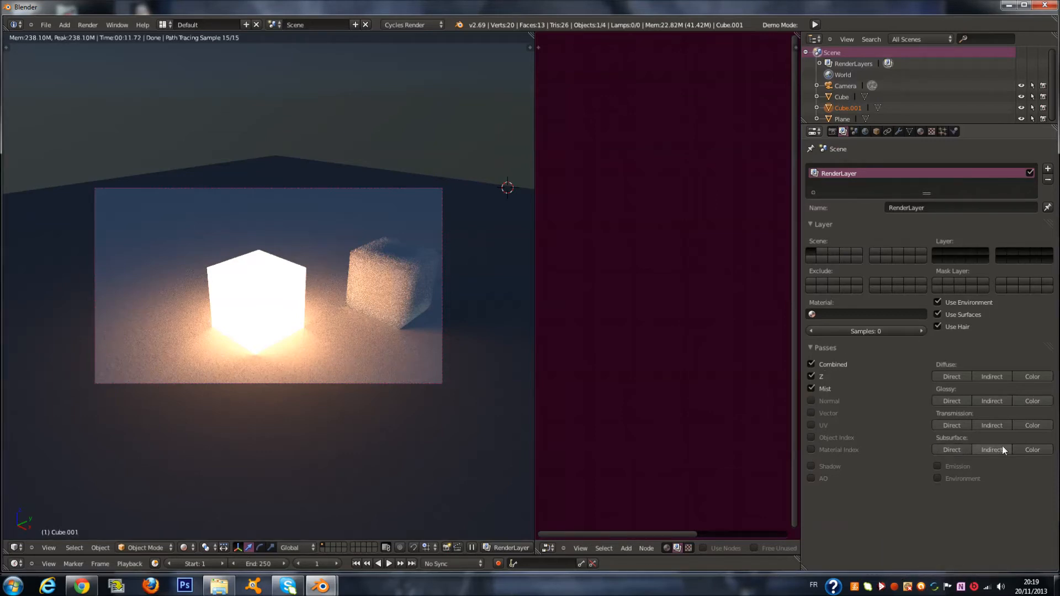
click(925, 362)
click(917, 374)
click(1020, 377)
click(1031, 377)
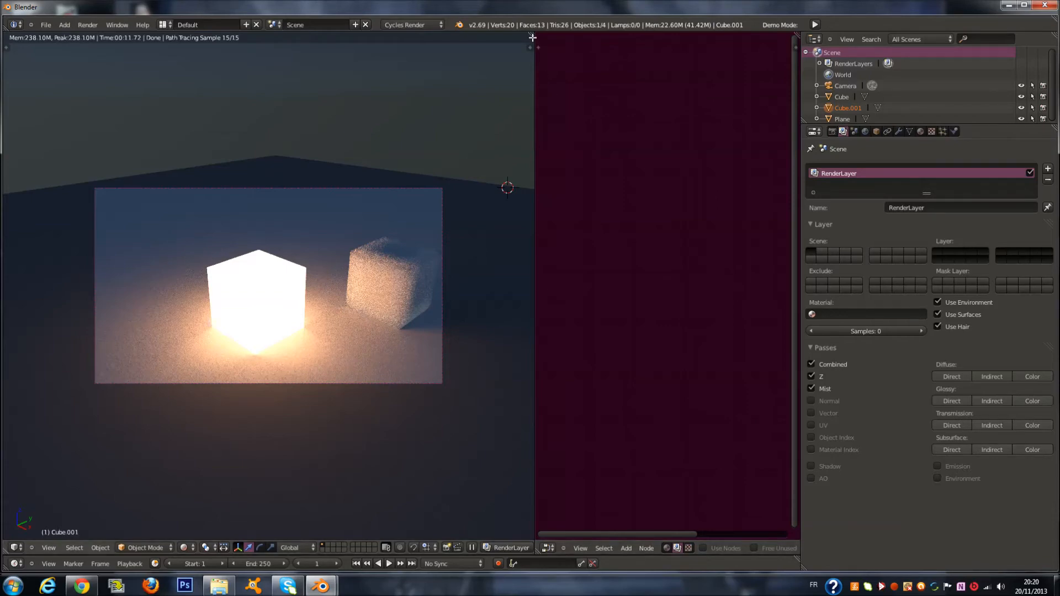
Step: Show the scene in wireframe, select the camera and enable its Mist display
scroll(400, 226, down, 3)
key(z)
mouse_move(382, 243)
middle_down()
mouse_move(376, 270)
mouse_move(415, 284)
middle_up()
scroll(415, 284, down, 2)
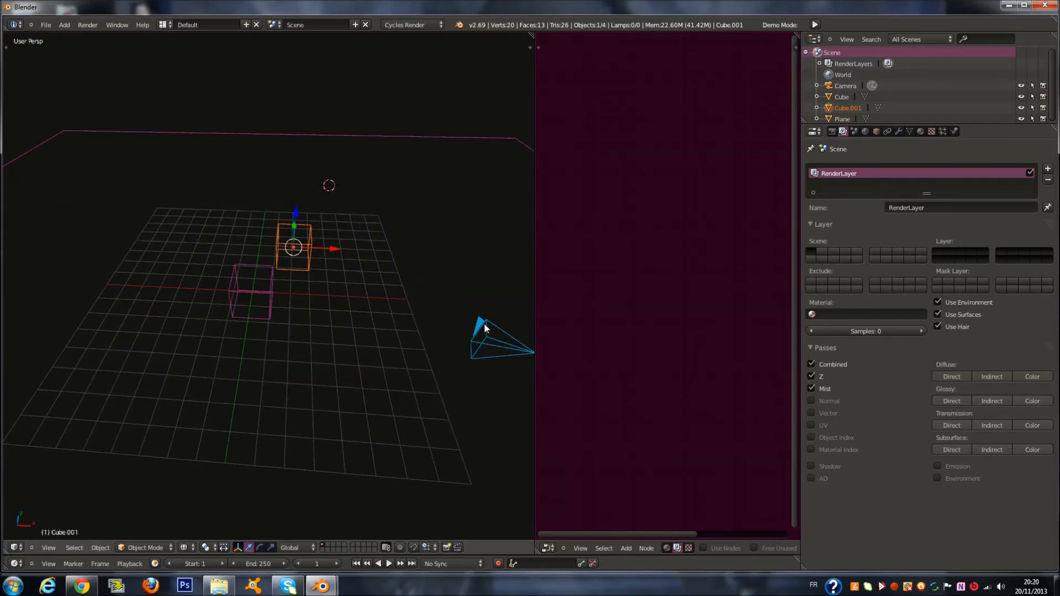
right_click(485, 328)
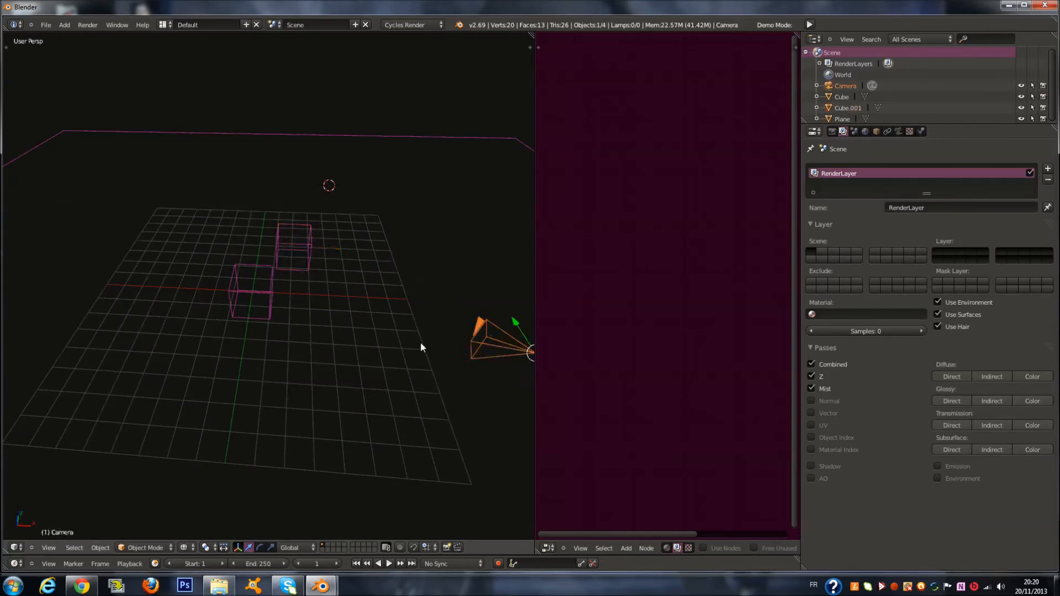
click(897, 132)
click(812, 358)
middle_drag(469, 374, 368, 362)
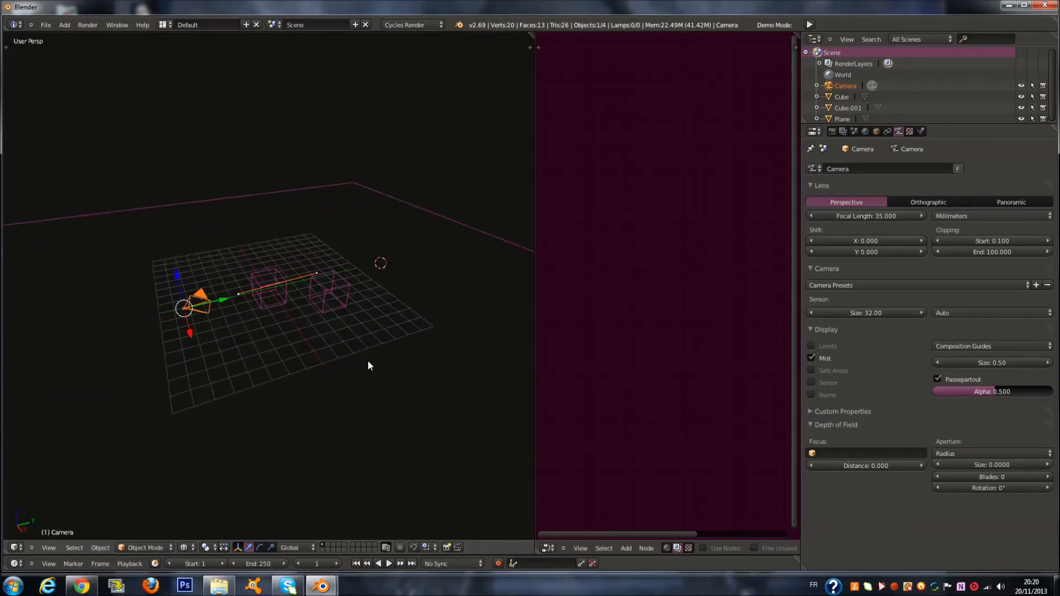
Step: Render the scene from the camera view and expand the render result over the neighbouring node editor area
key(KP_0)
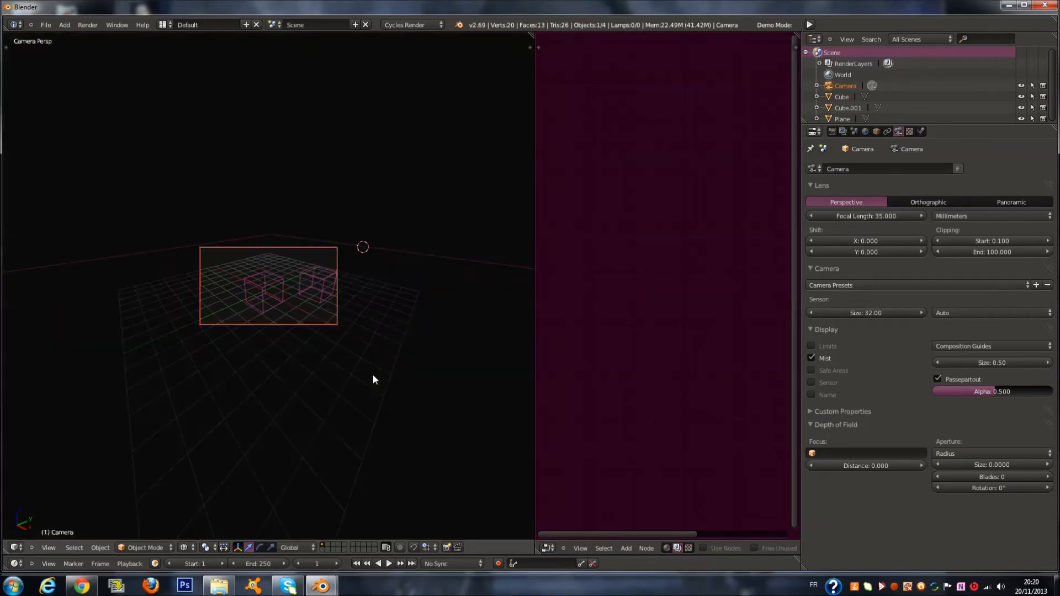
key(F12)
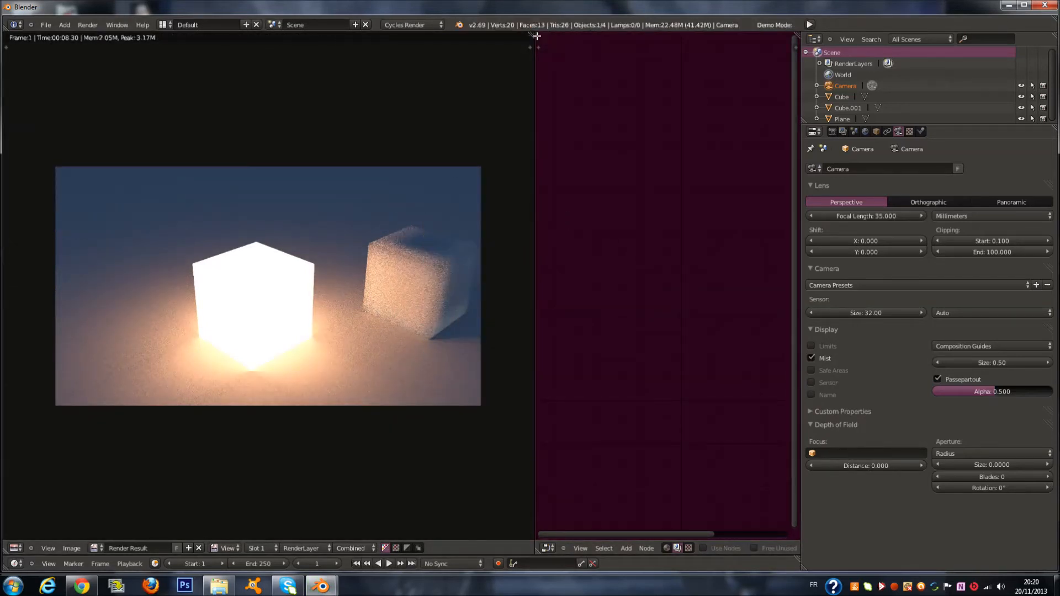
drag(531, 32, 617, 139)
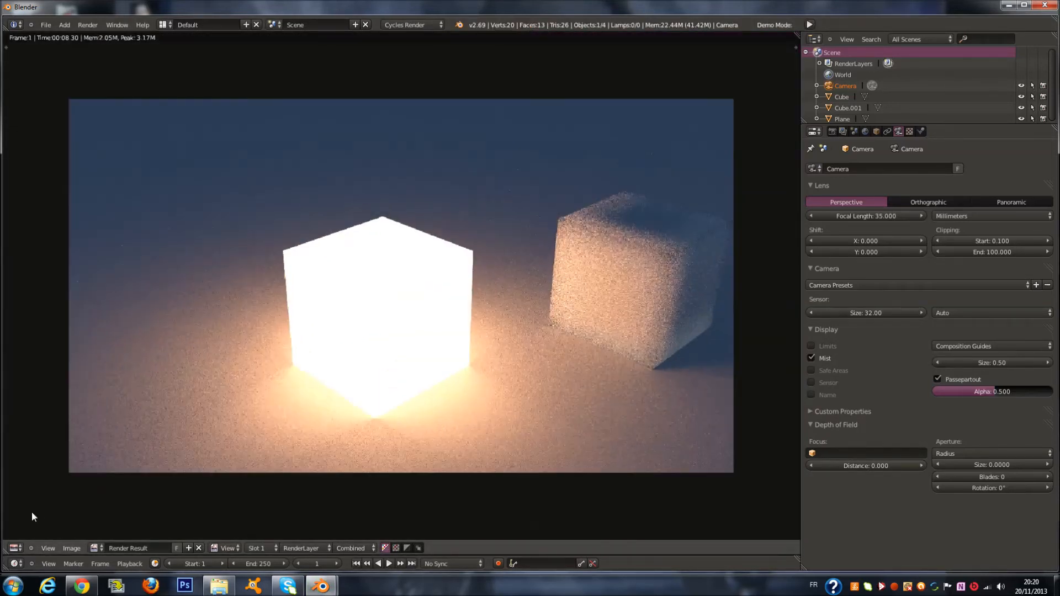
Step: Turn the render result area into a compositing Node Editor with Use Nodes and Backdrop enabled
click(17, 548)
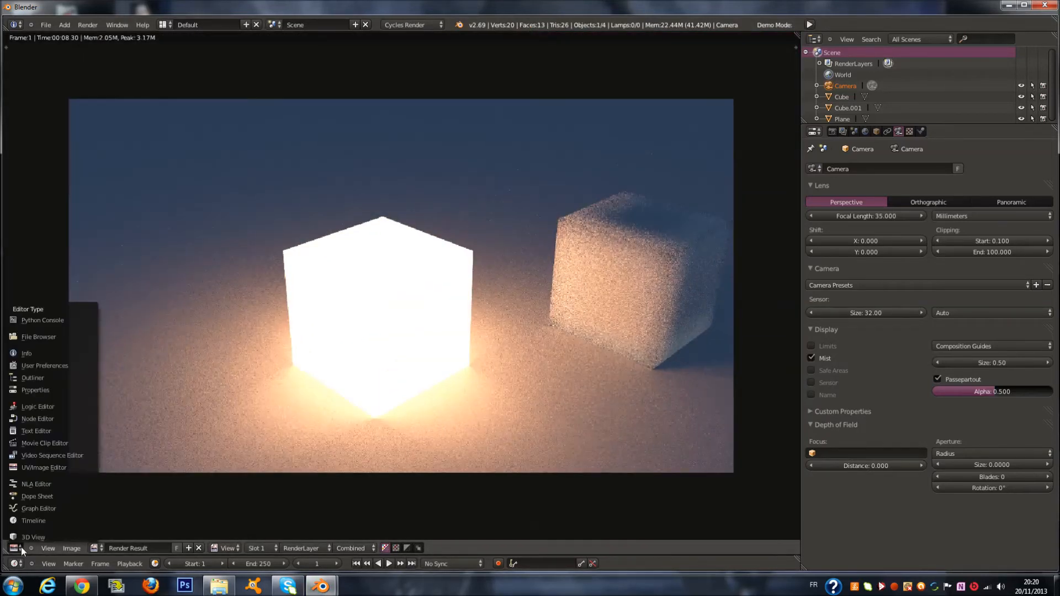
click(44, 424)
click(145, 548)
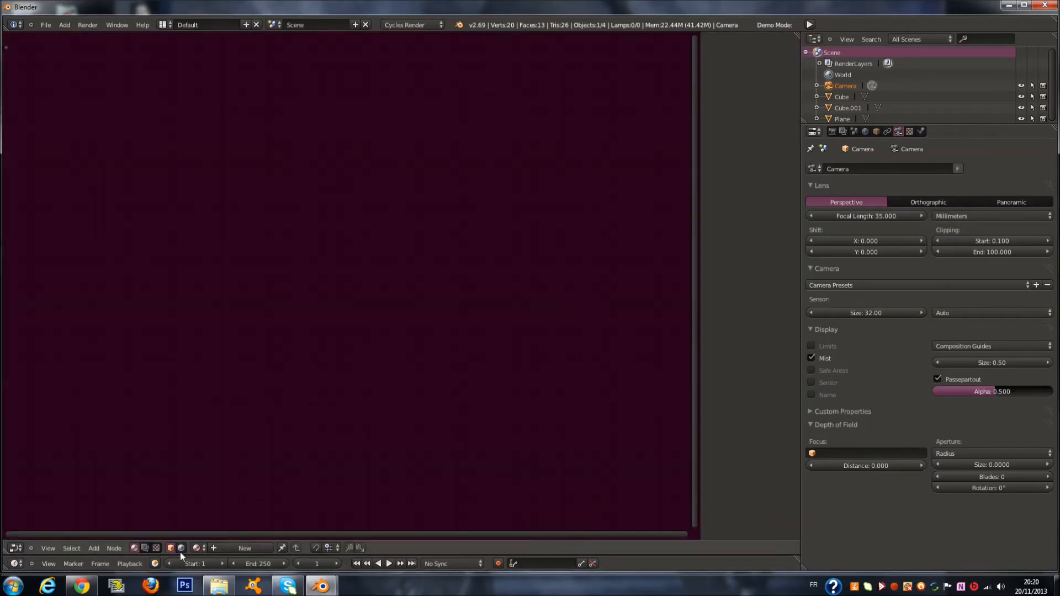
click(179, 550)
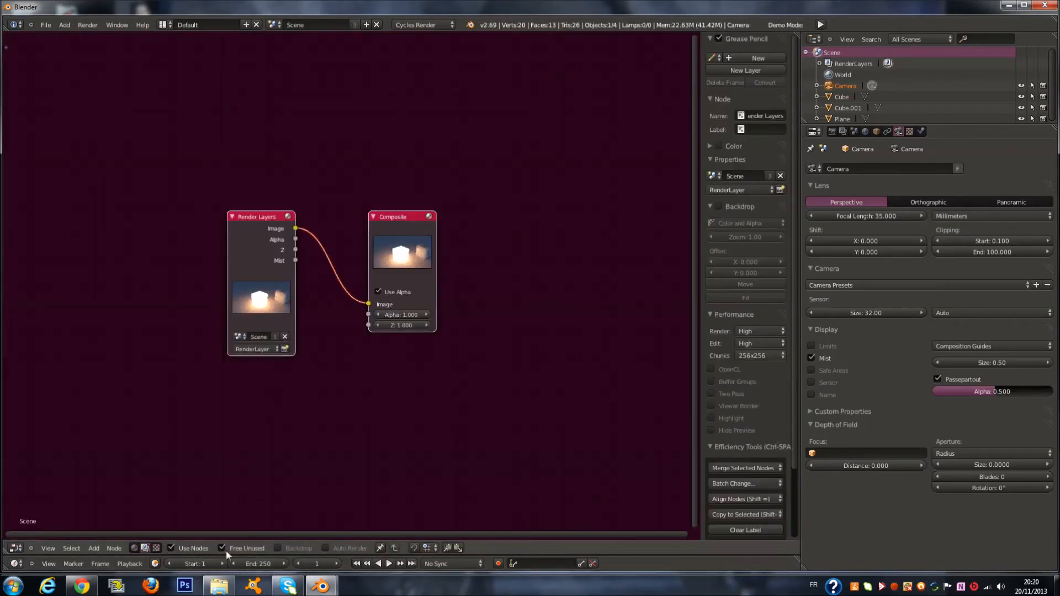
click(290, 549)
Step: Move the Render Layers and Composite nodes apart to make room between them
drag(269, 242, 170, 250)
key(g)
click(333, 241)
drag(384, 249, 526, 243)
scroll(416, 342, down, 2)
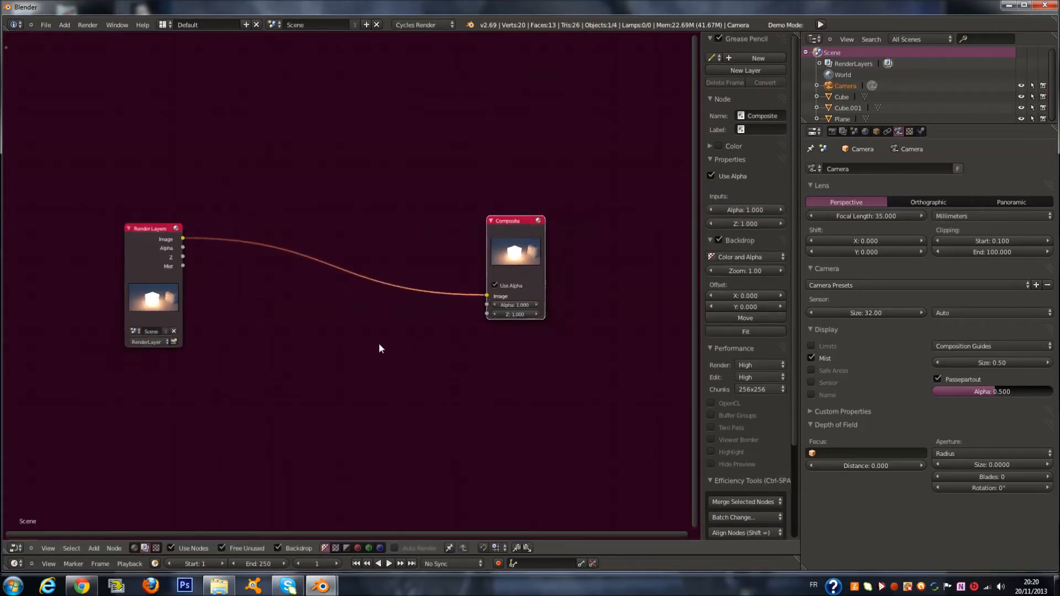
scroll(417, 342, up, 2)
drag(150, 315, 137, 286)
Step: Add a Mix node onto the link between the Render Layers and Composite nodes
key(shift+a)
mouse_move(186, 362)
click(246, 363)
click(348, 246)
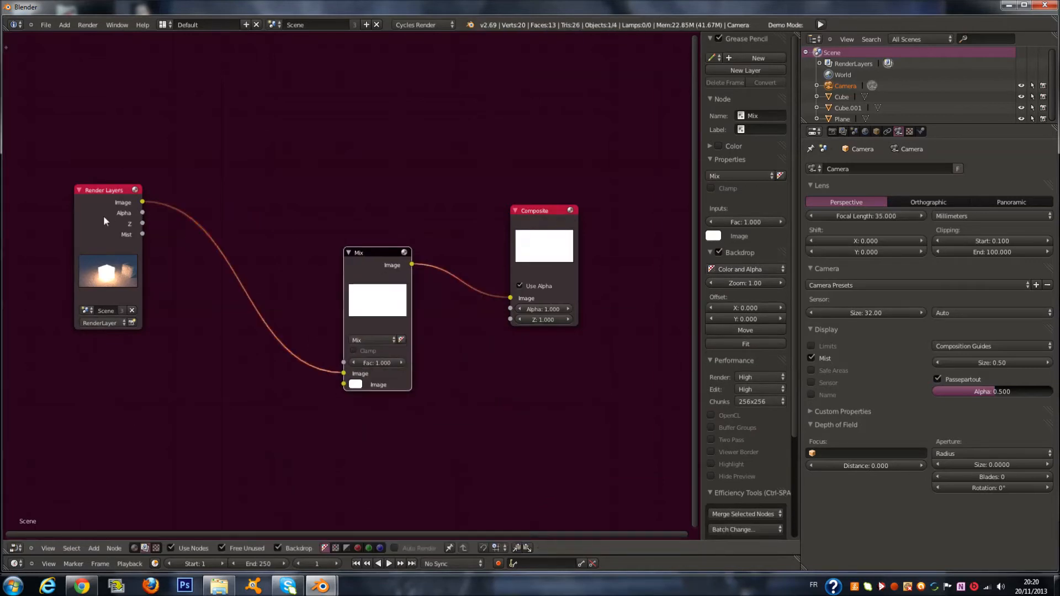
Step: Connect the Render Layers' Mist output directly to the Composite node's Image input
drag(142, 203, 509, 298)
drag(411, 265, 512, 298)
drag(142, 234, 512, 298)
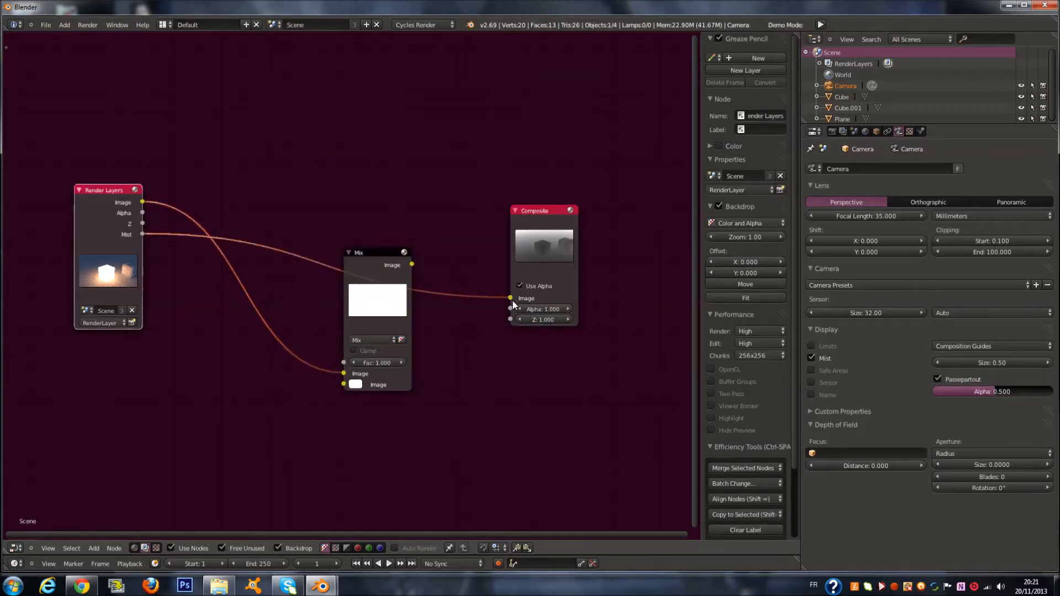
Step: Add a Viewer node below the Composite node and move the Mist link to its Image input
click(558, 243)
key(shift+a)
mouse_move(511, 401)
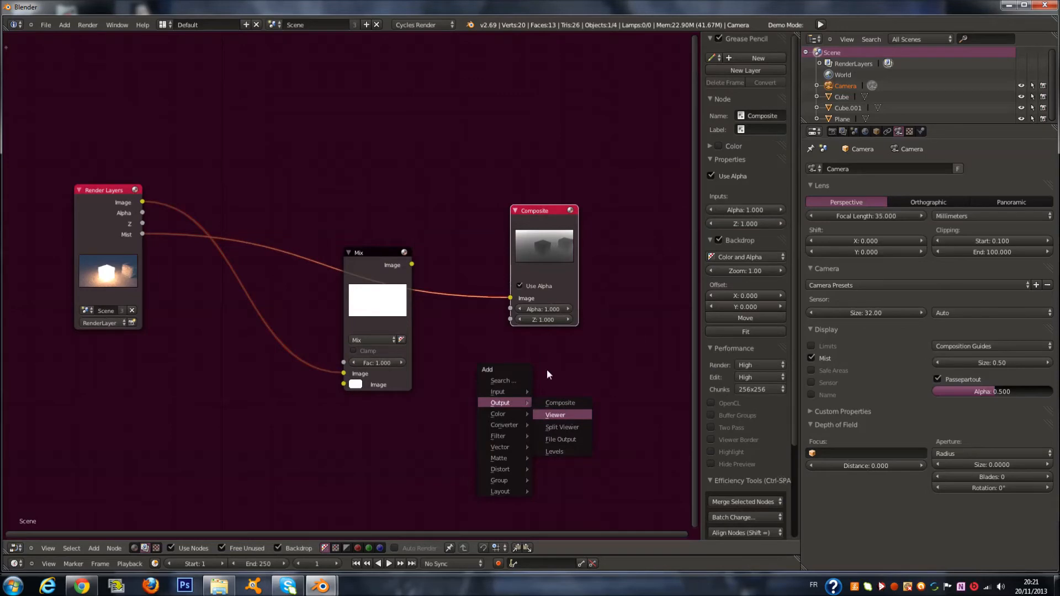
click(554, 414)
click(508, 297)
drag(510, 298, 528, 438)
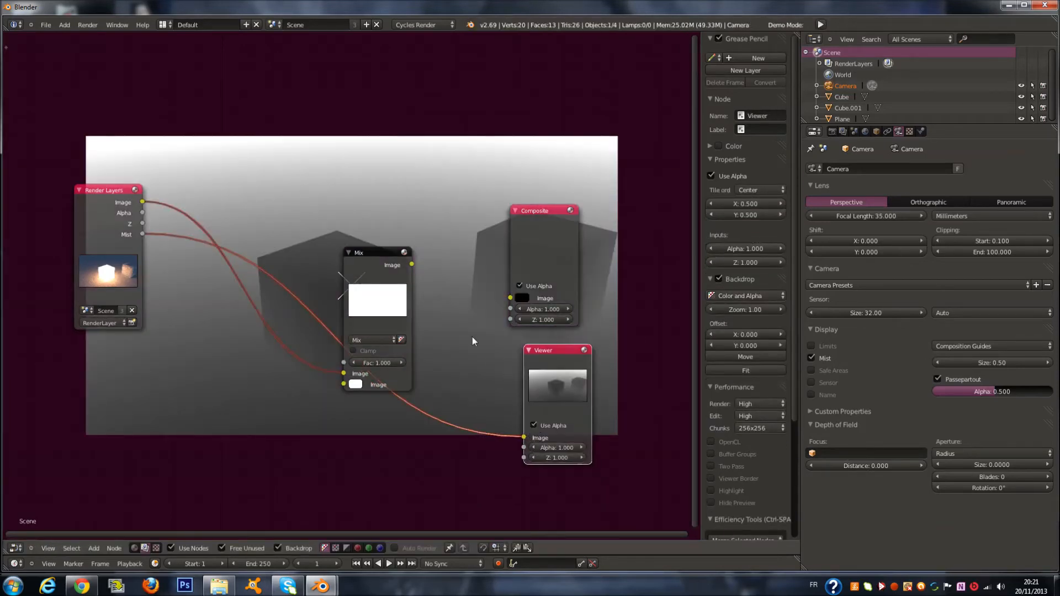
Step: Mix the Image and Mist outputs in the Mix node, feed both Composite and Viewer, and rearrange the nodes
drag(343, 374, 369, 275)
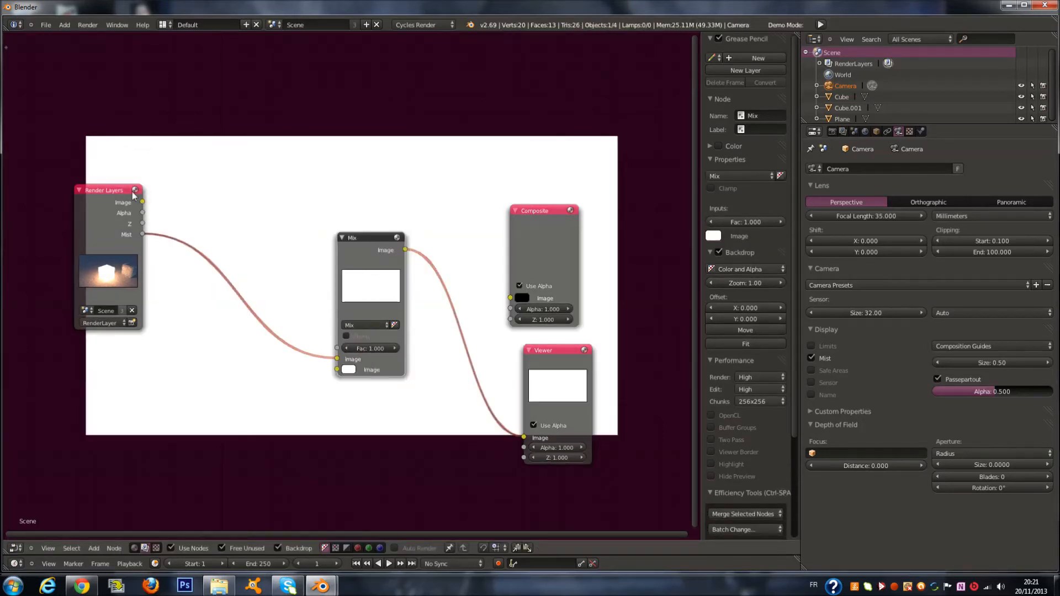
drag(142, 202, 337, 359)
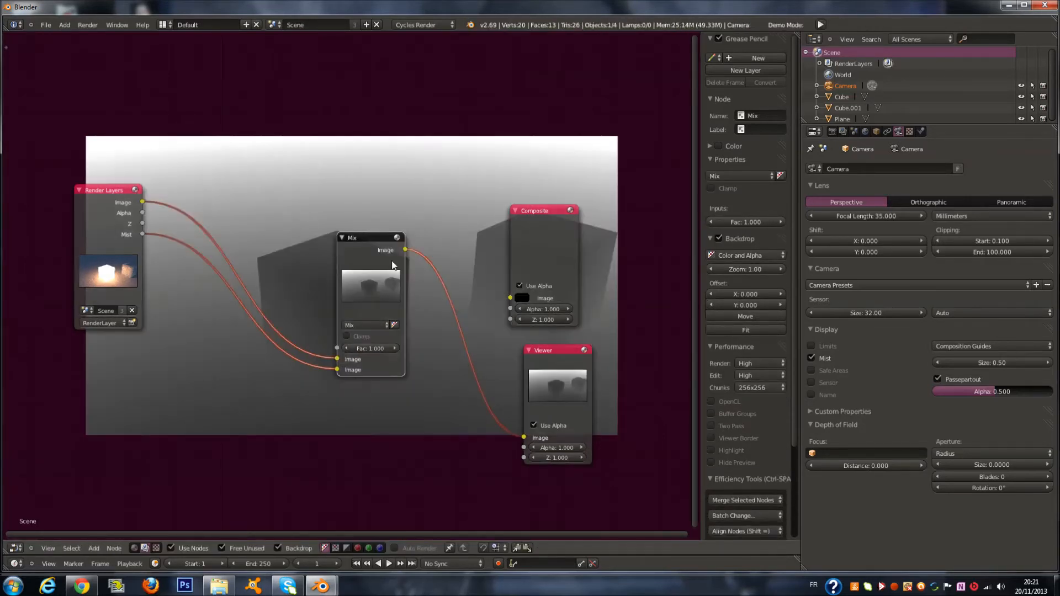
drag(406, 250, 565, 229)
drag(569, 353, 588, 306)
drag(373, 251, 357, 224)
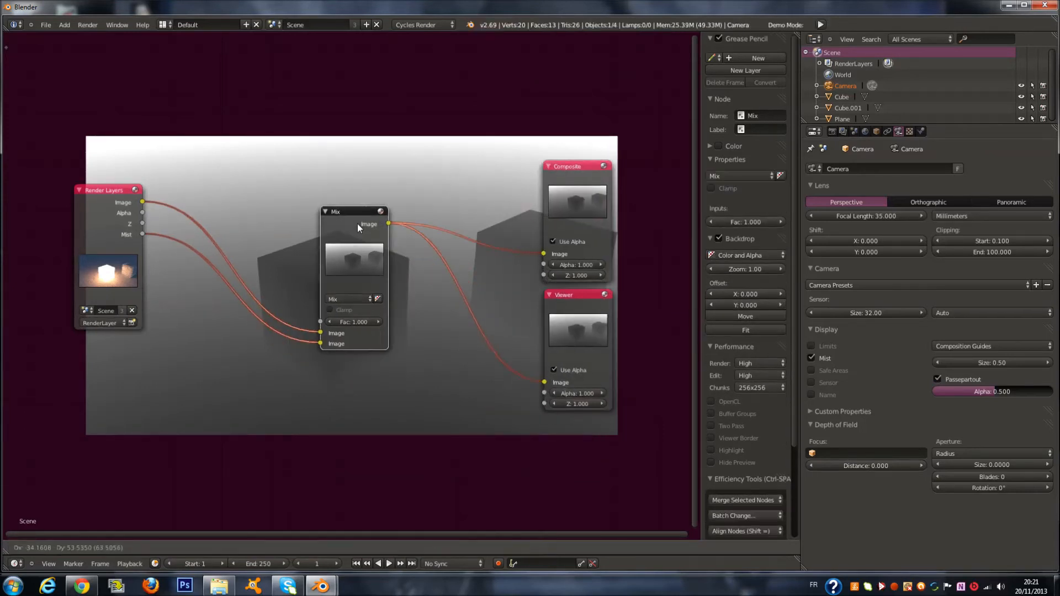
scroll(322, 348, up, 1)
Step: Change the Mix node's blend type to Multiply and lower its factor to 0
click(343, 301)
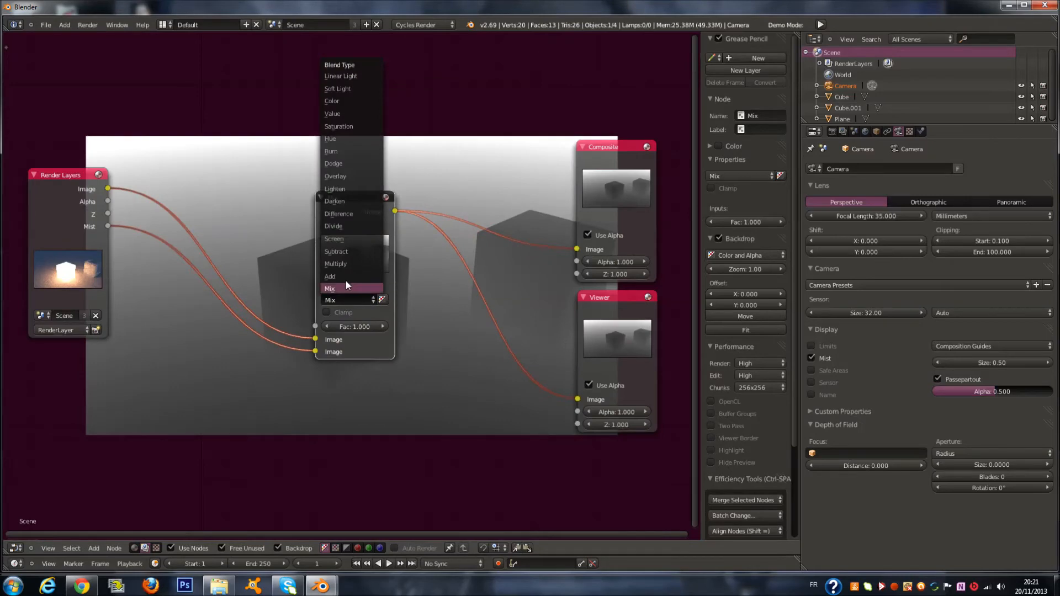
click(347, 266)
drag(365, 327, 88, 322)
key(ctrl+z)
middle_drag(350, 375, 401, 338)
drag(428, 288, 187, 287)
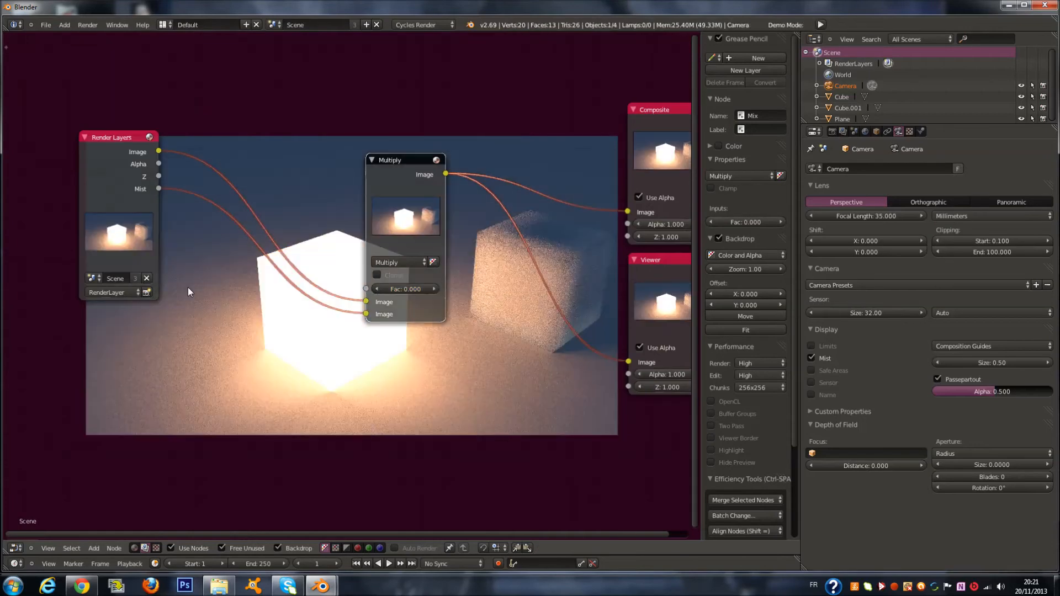
Step: Raise the Multiply node's factor to 0.3
click(433, 286)
click(432, 285)
click(432, 286)
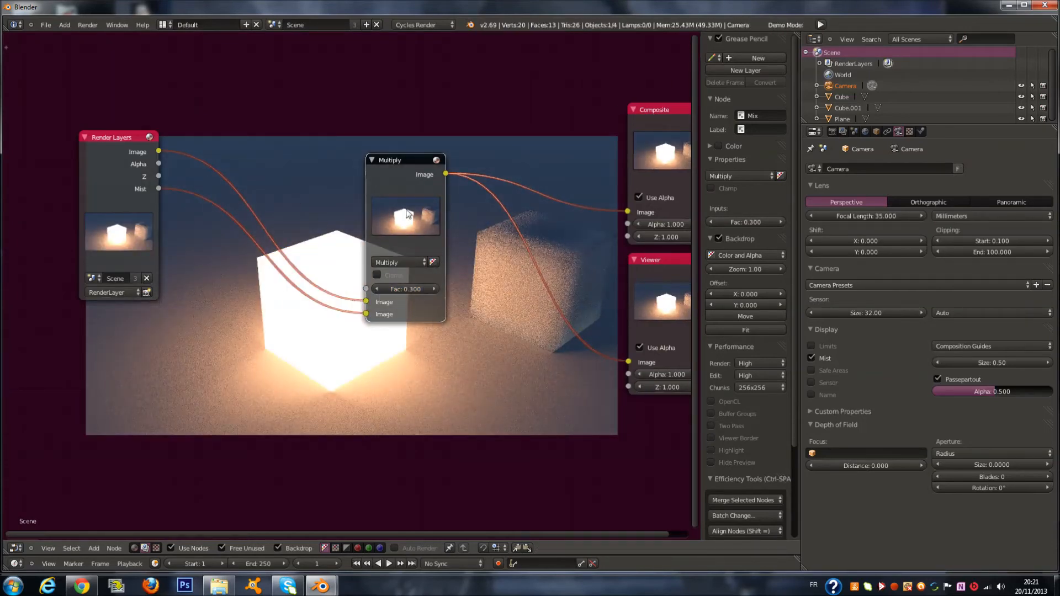
Step: Try the Add blend type on the mist mixing node and switch it back to Multiply
click(410, 262)
click(400, 238)
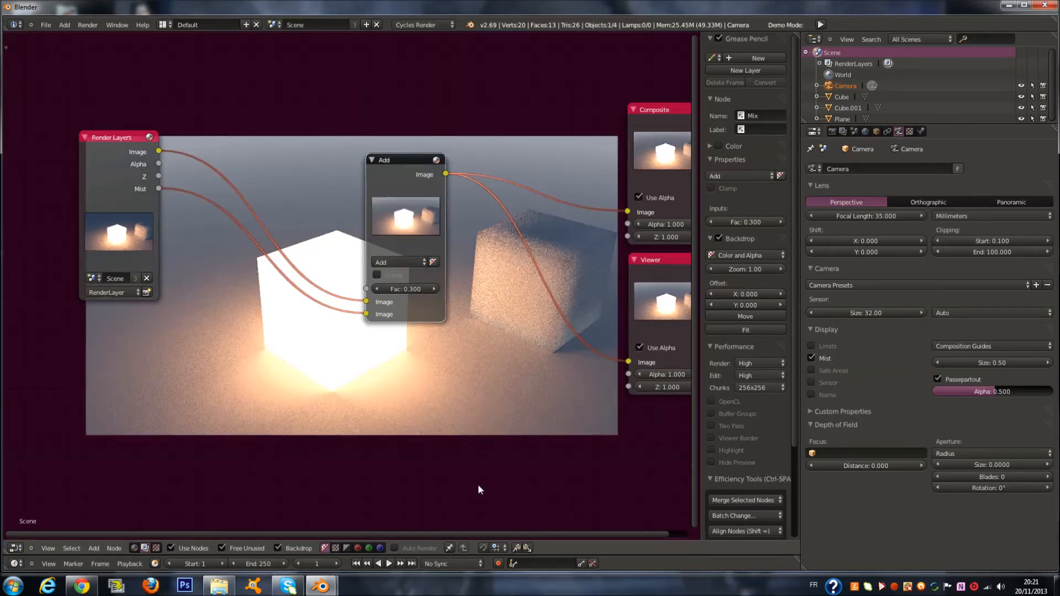
click(406, 265)
click(399, 226)
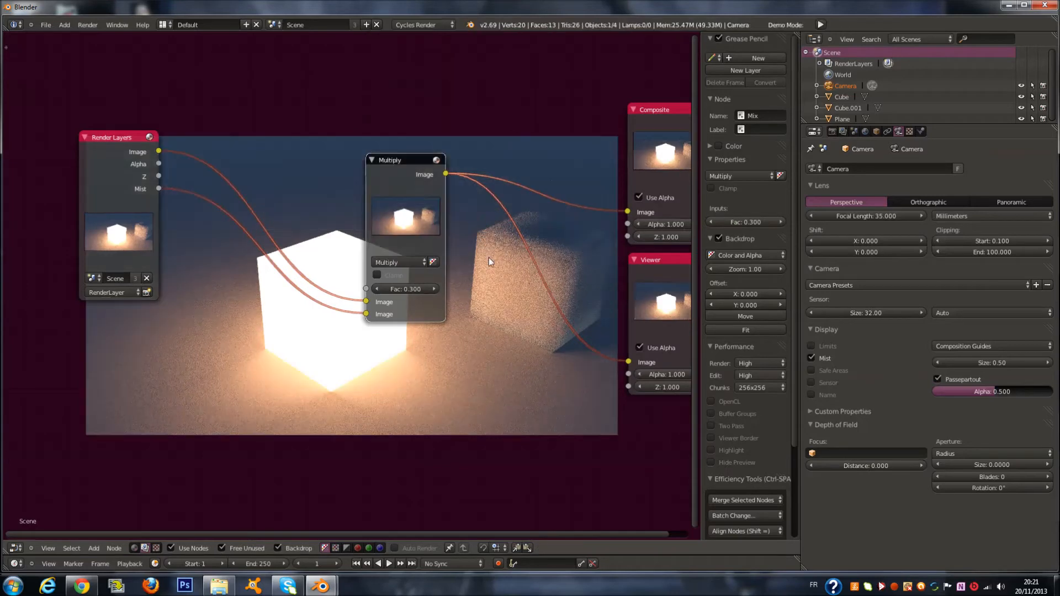
scroll(475, 251, down, 2)
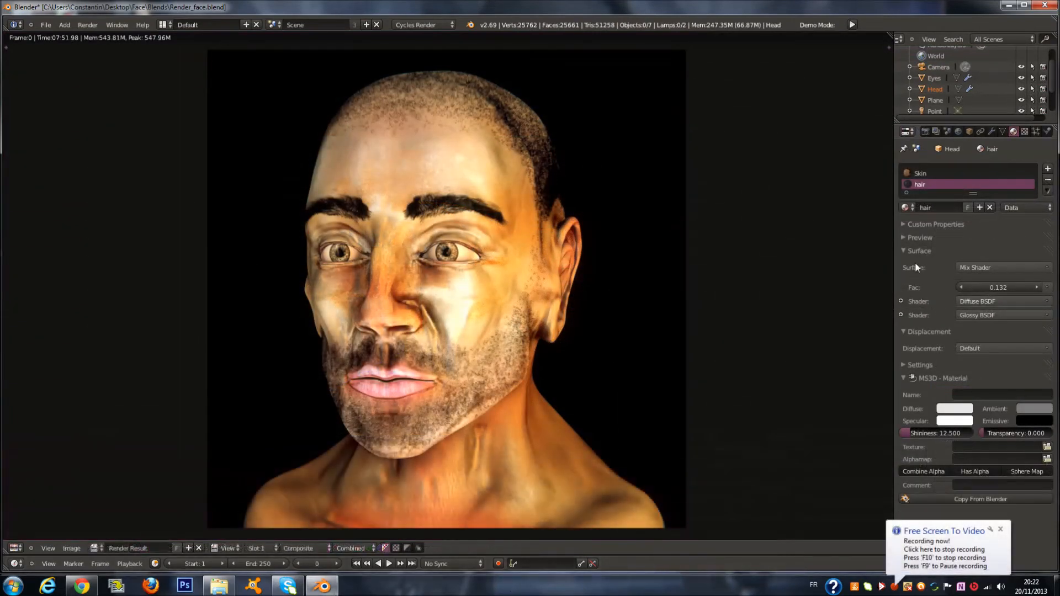
Step: Collapse the Surface, Displacement and MS3D - Material sections of the Head's hair material
click(920, 251)
click(927, 264)
click(932, 291)
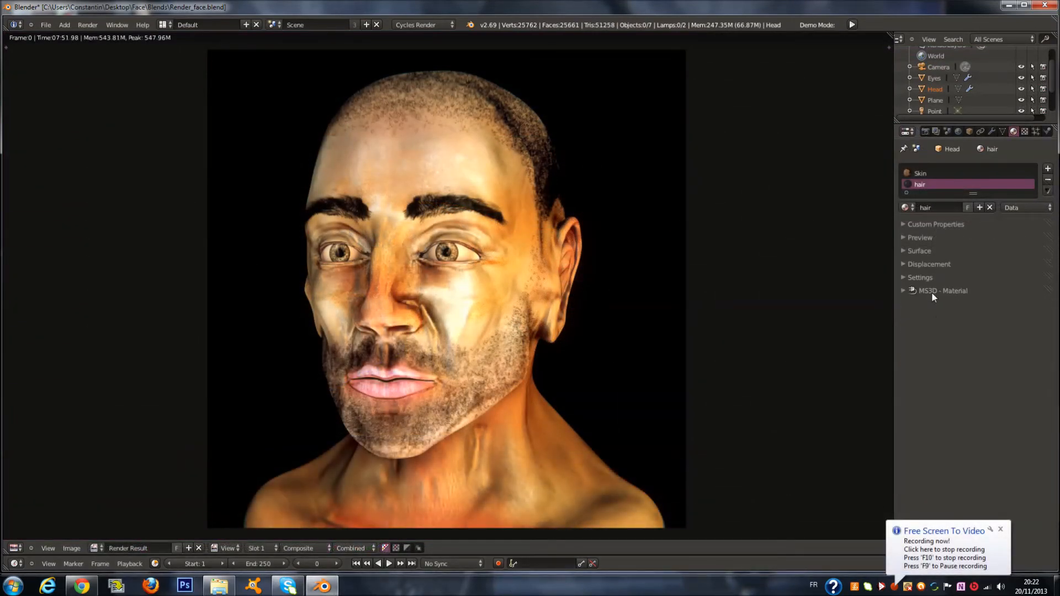
scroll(569, 333, up, 2)
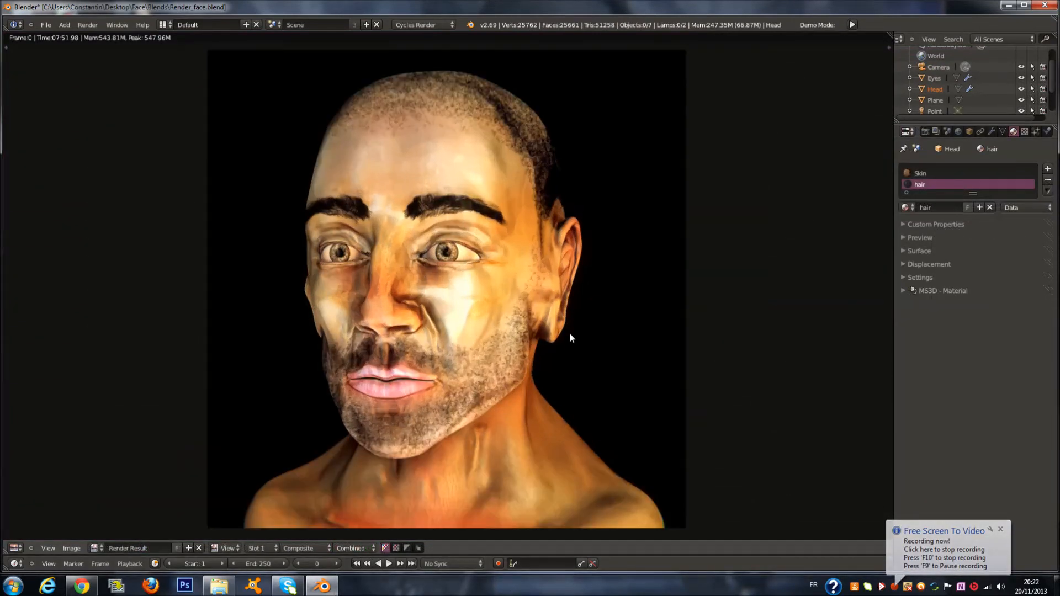
scroll(569, 333, down, 2)
scroll(568, 327, up, 1)
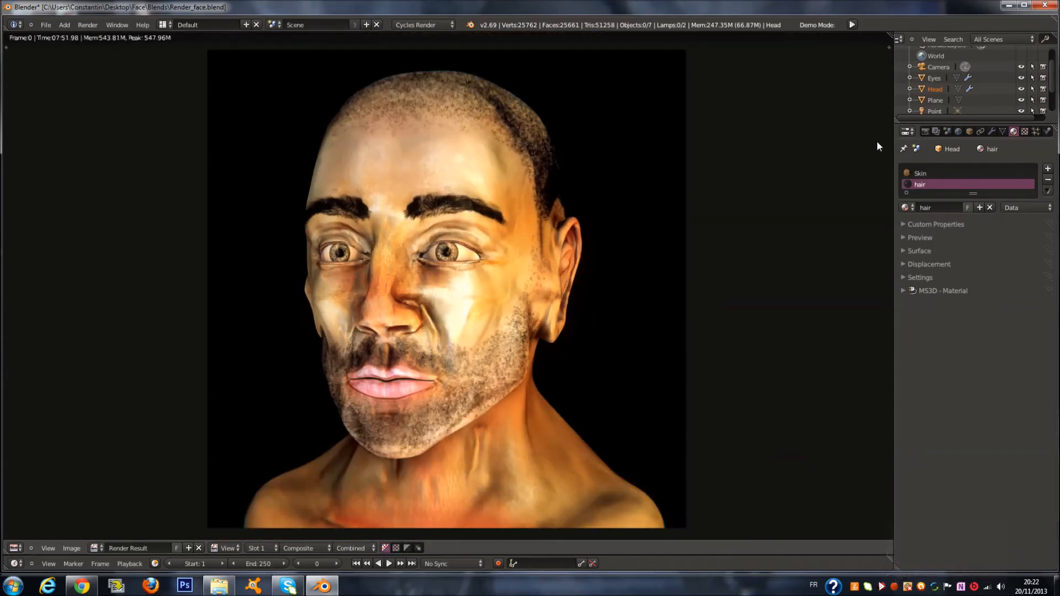
Step: Look through the face scene's render layer, render, world and scene properties
click(935, 132)
click(929, 131)
click(949, 132)
click(957, 132)
click(948, 132)
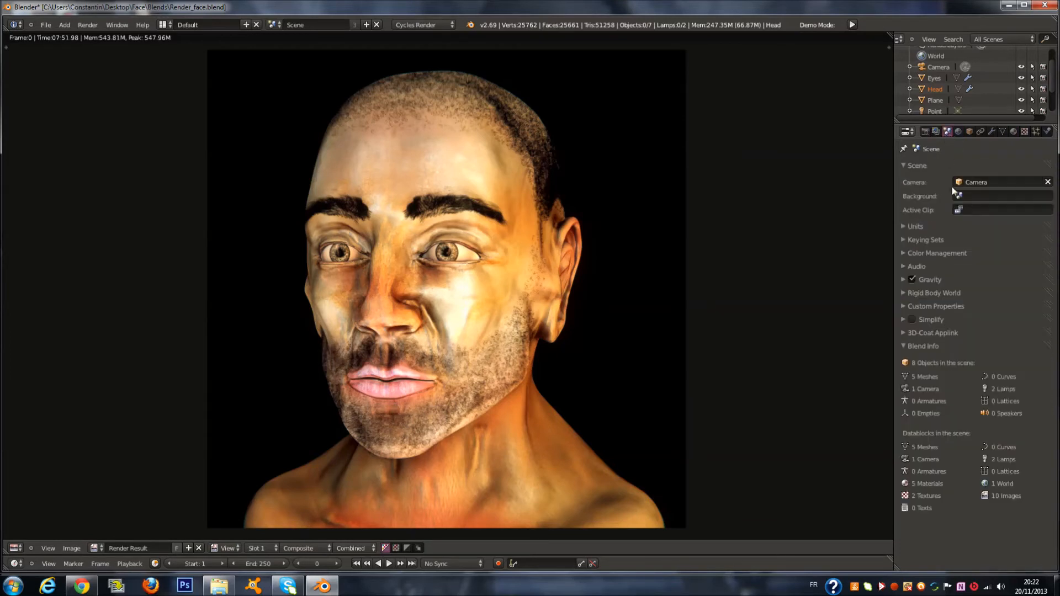
Step: Expand the Color Management settings of the scene and examine the face render up close
scroll(571, 324, down, 1)
scroll(571, 324, up, 1)
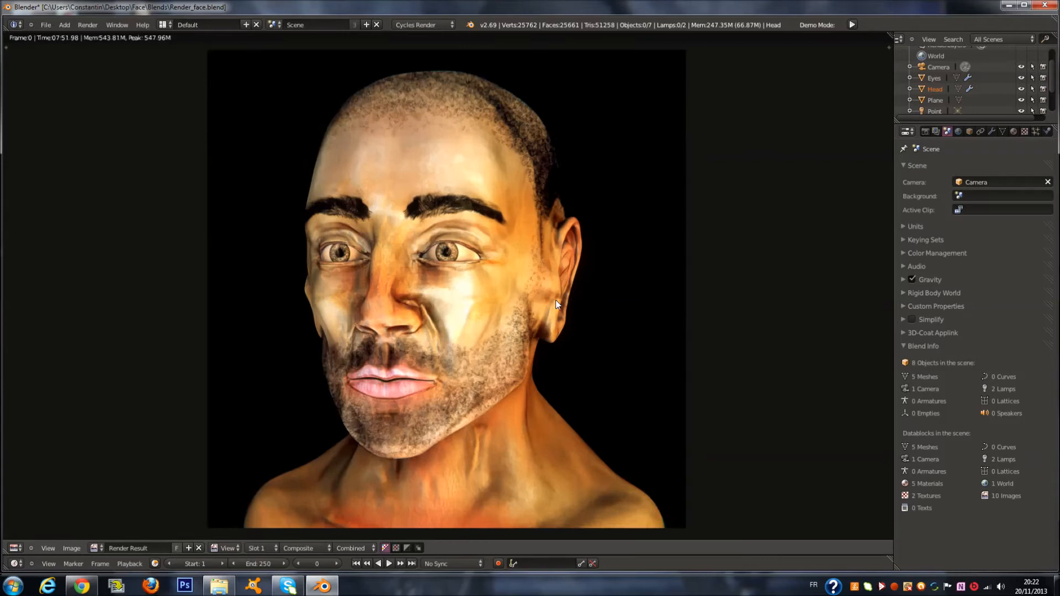
click(931, 254)
click(932, 253)
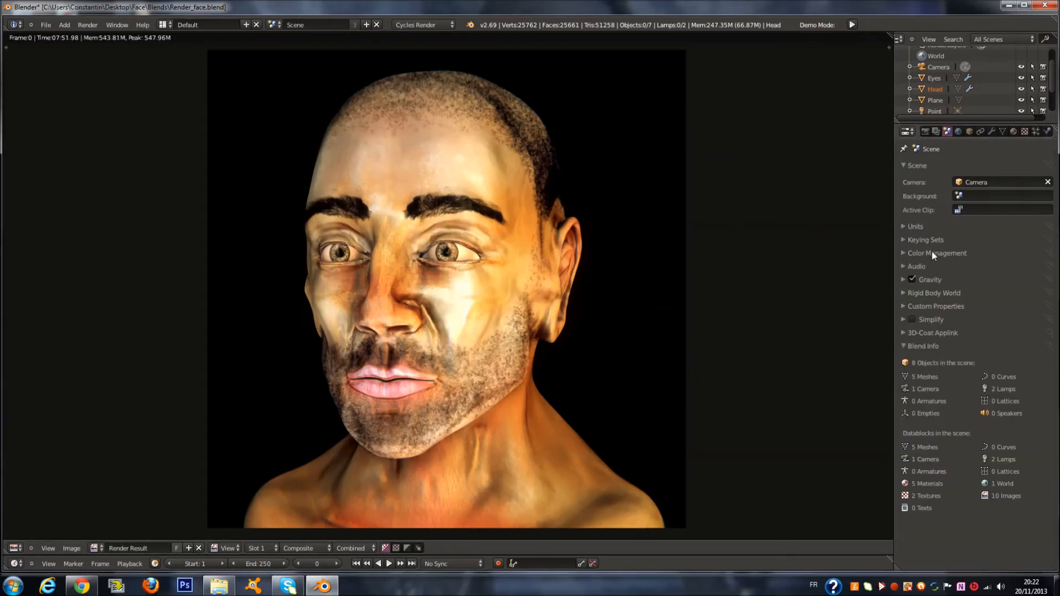
click(939, 253)
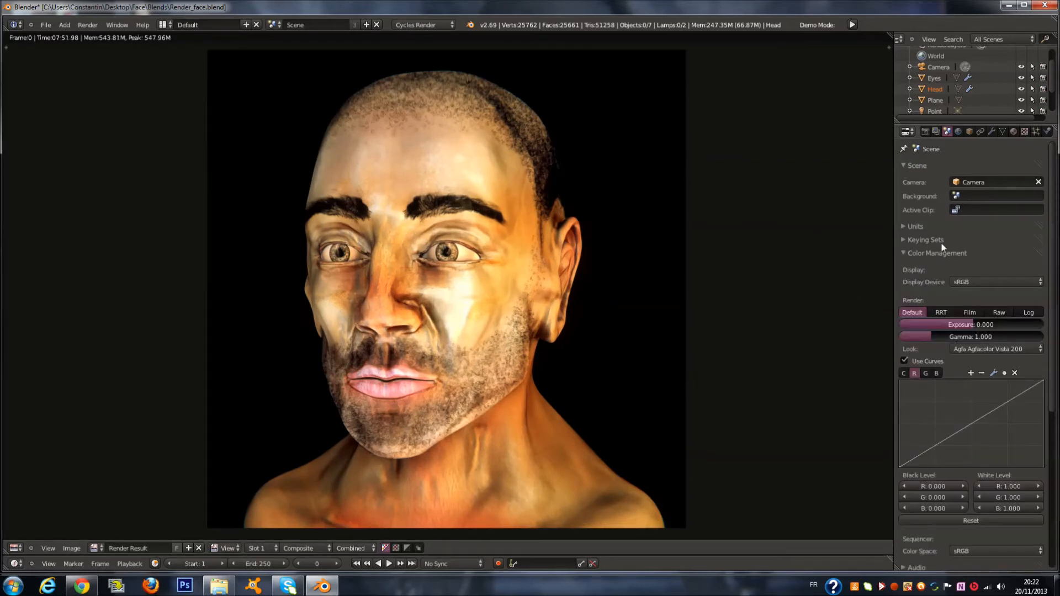
scroll(486, 294, down, 1)
scroll(486, 289, up, 6)
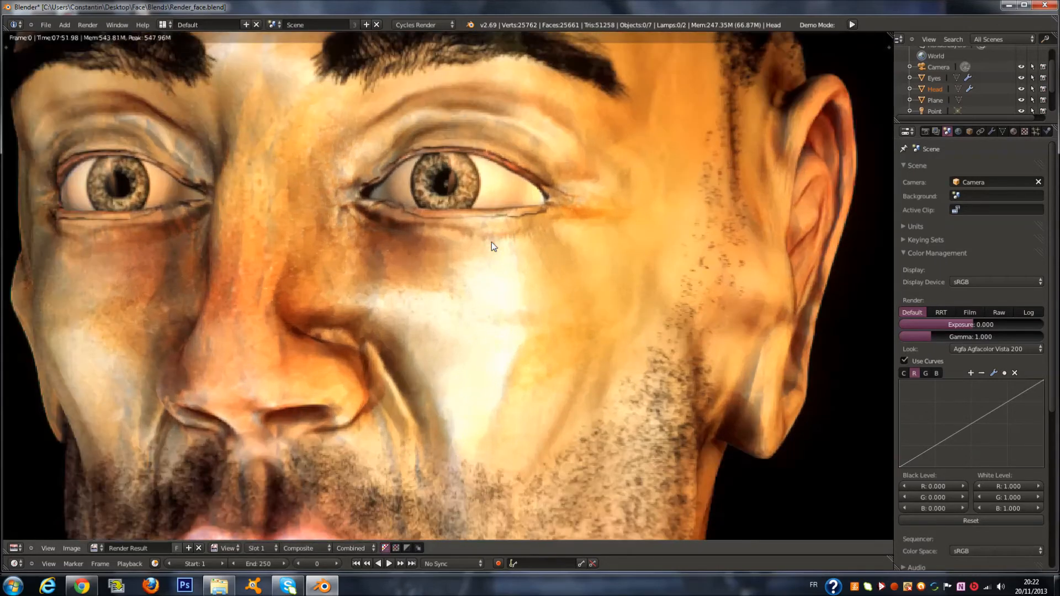
scroll(491, 241, down, 5)
scroll(492, 242, down, 1)
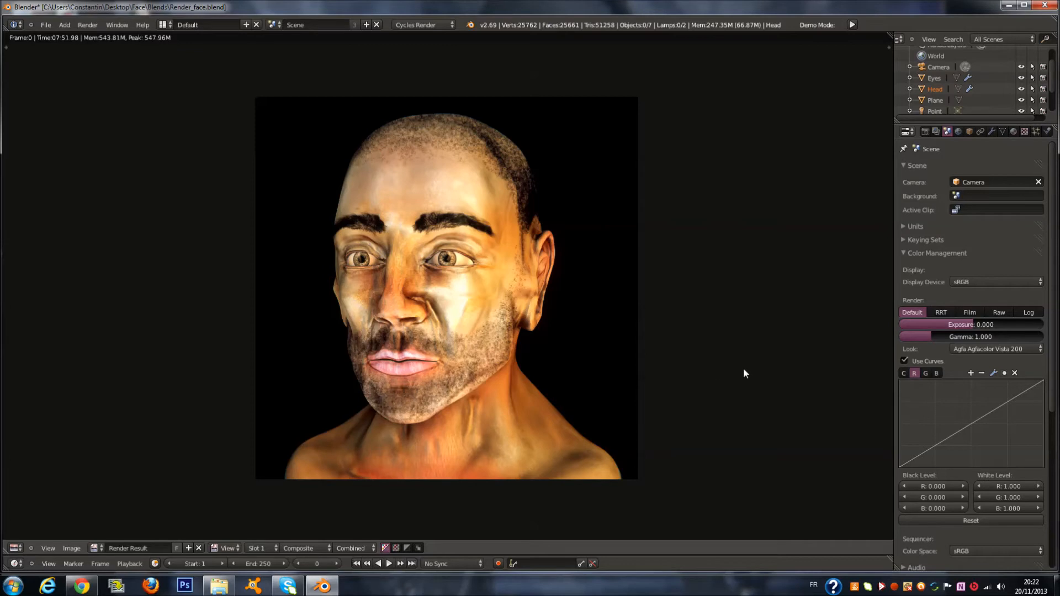
scroll(691, 423, up, 1)
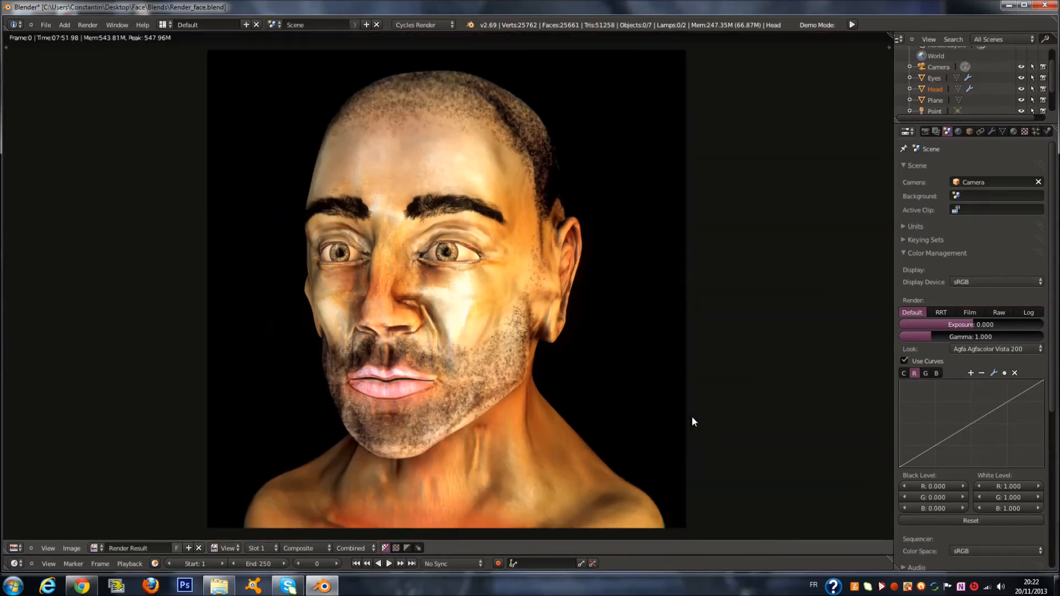
Step: Try the Agfa Agfacolor Futura 100, Agfa Agfacolor Optima II 200, Kodak Ektachrome E100S and Kodak KAI-0372 looks on the render
click(991, 350)
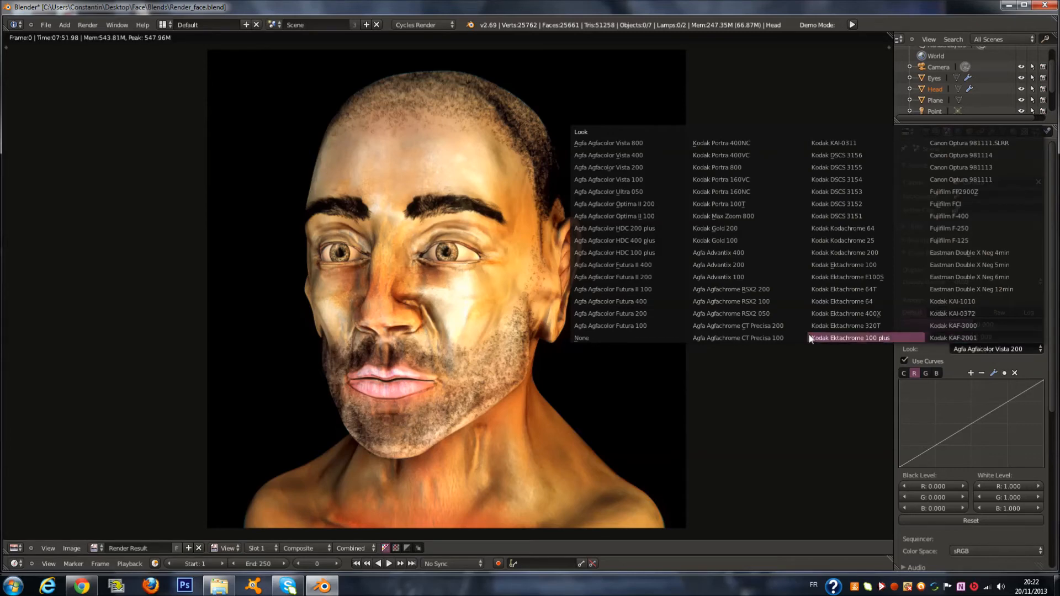
click(612, 326)
click(1008, 350)
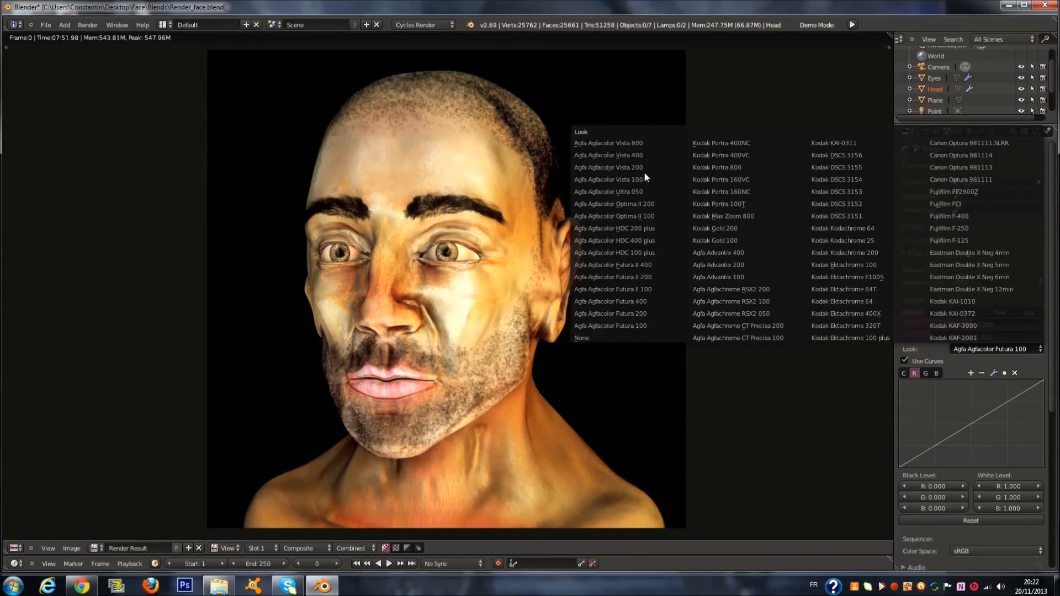
click(613, 204)
click(982, 349)
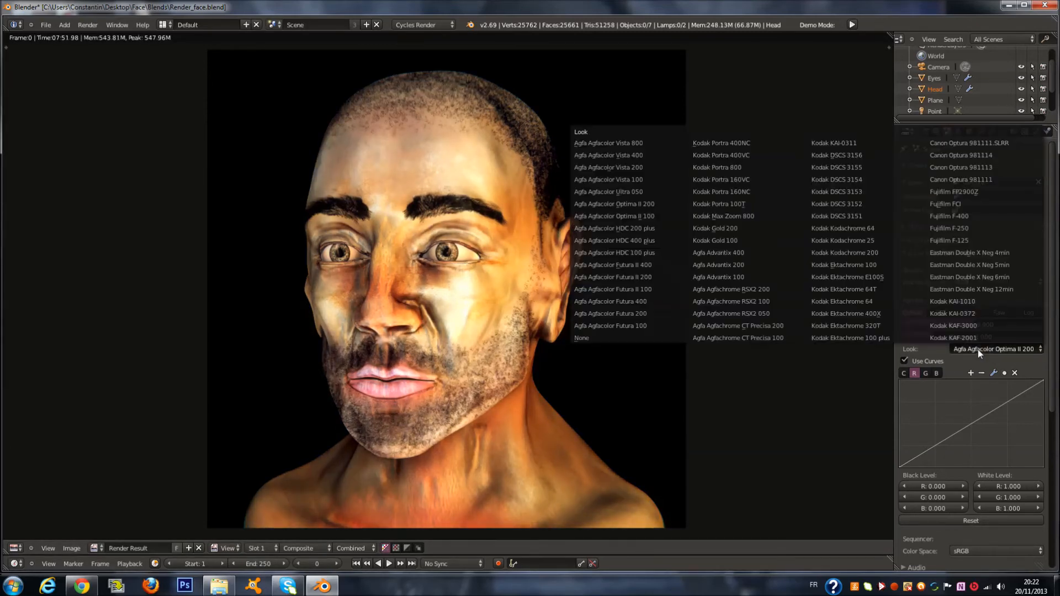
click(973, 349)
click(995, 346)
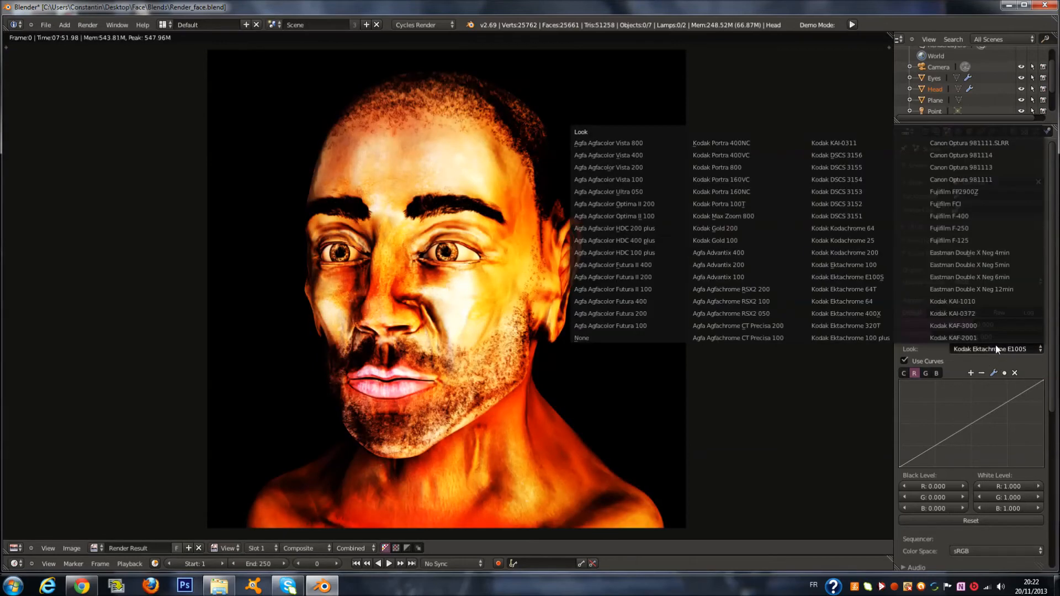
click(982, 313)
Step: Try the Kodak DSCS 3151, Agfa Advantix 100 and Kodak Ektachrome 64 looks, with Use Curves enabled
click(1002, 350)
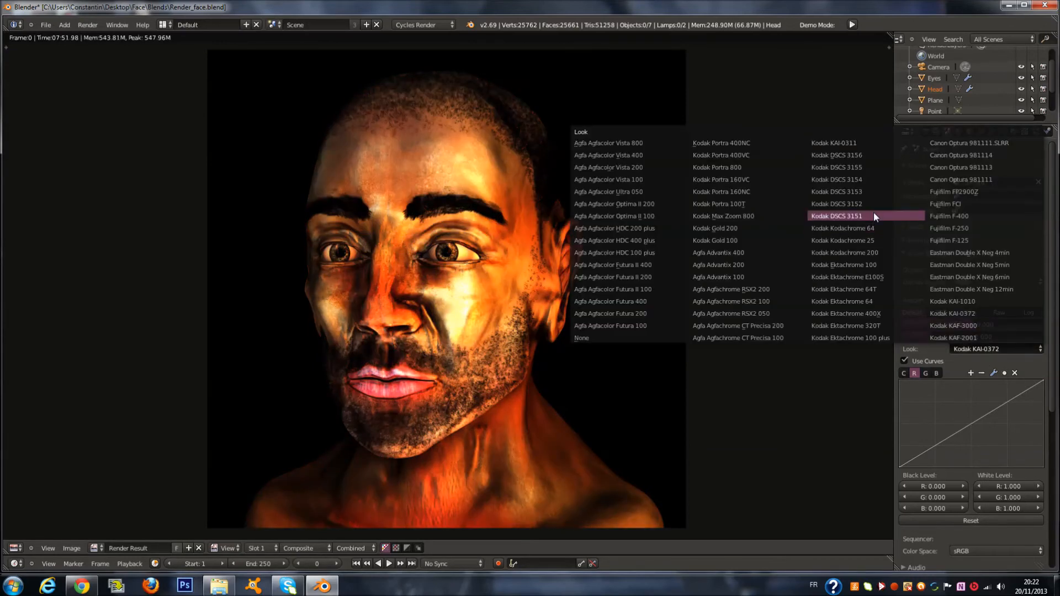
click(883, 215)
click(981, 348)
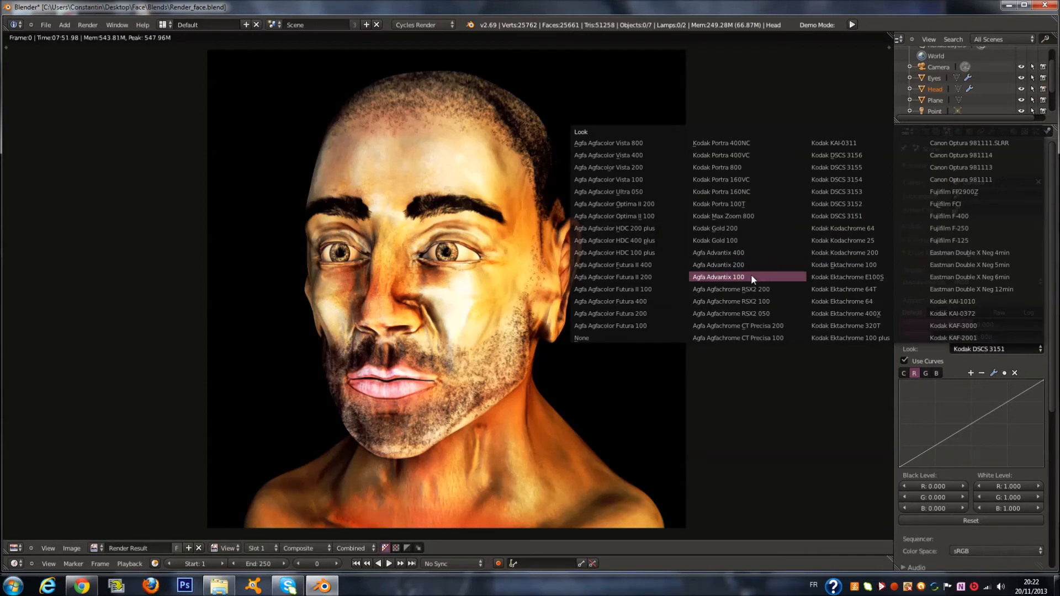
click(751, 275)
click(998, 350)
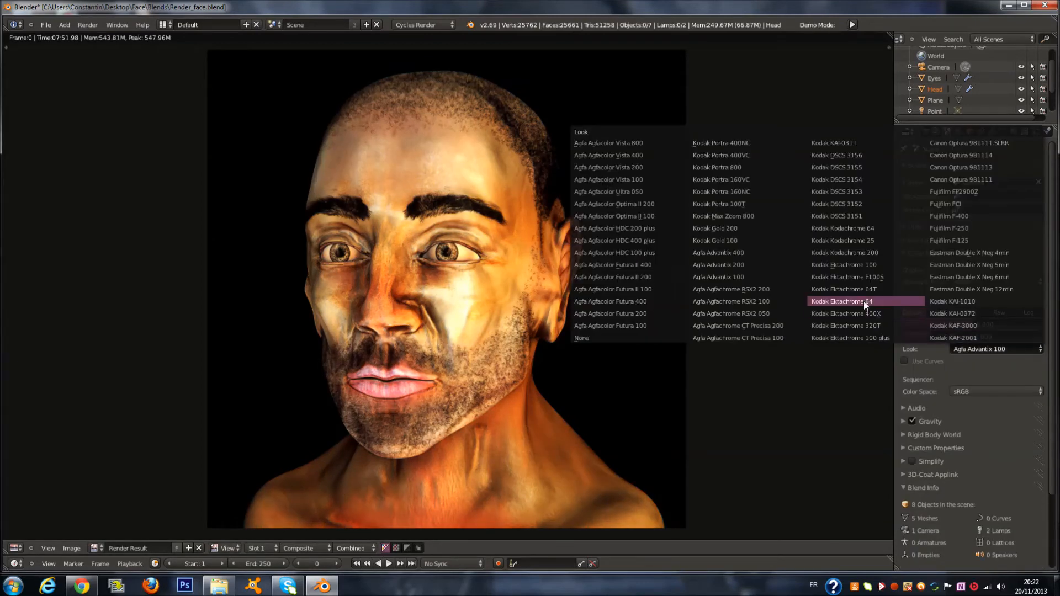
click(863, 301)
click(909, 362)
Step: Try the Kodak Kodachrome 25 and Kodak DSCS 3152 looks and switch the look to None for comparison
click(986, 349)
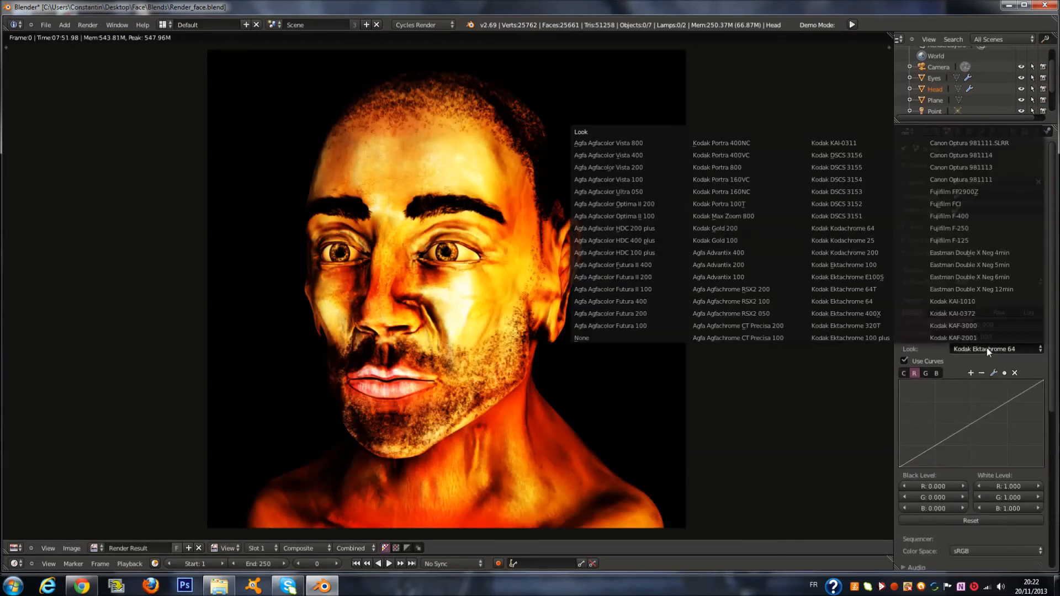
click(872, 240)
click(988, 349)
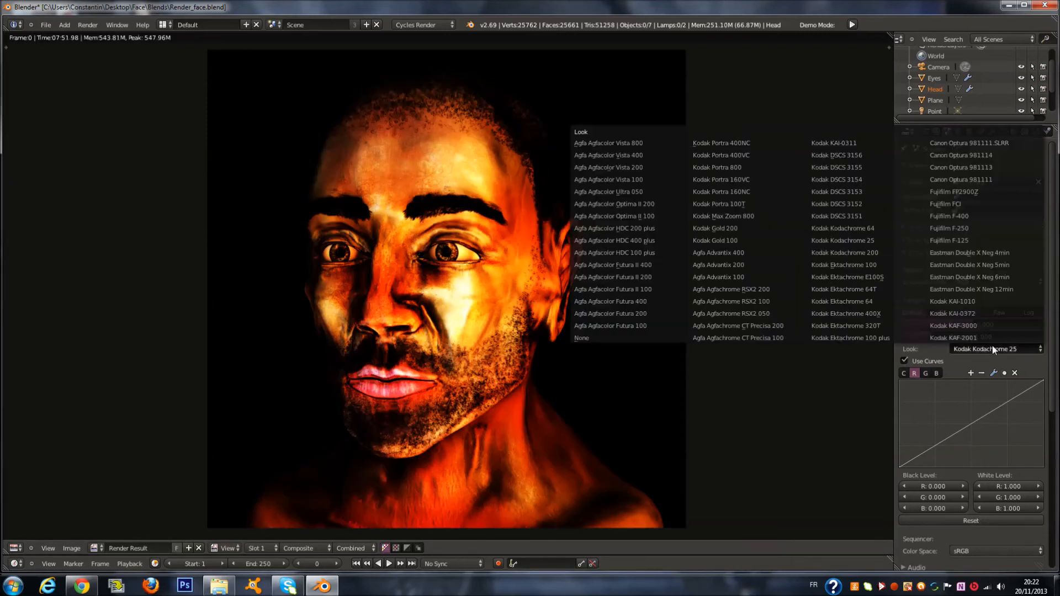
click(840, 203)
scroll(587, 283, down, 1)
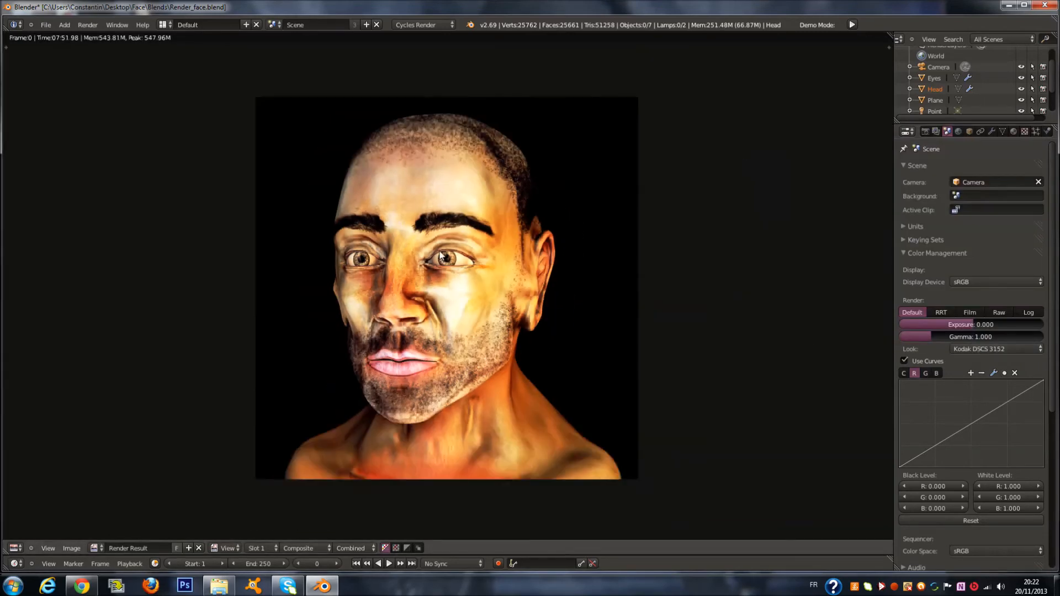
click(958, 349)
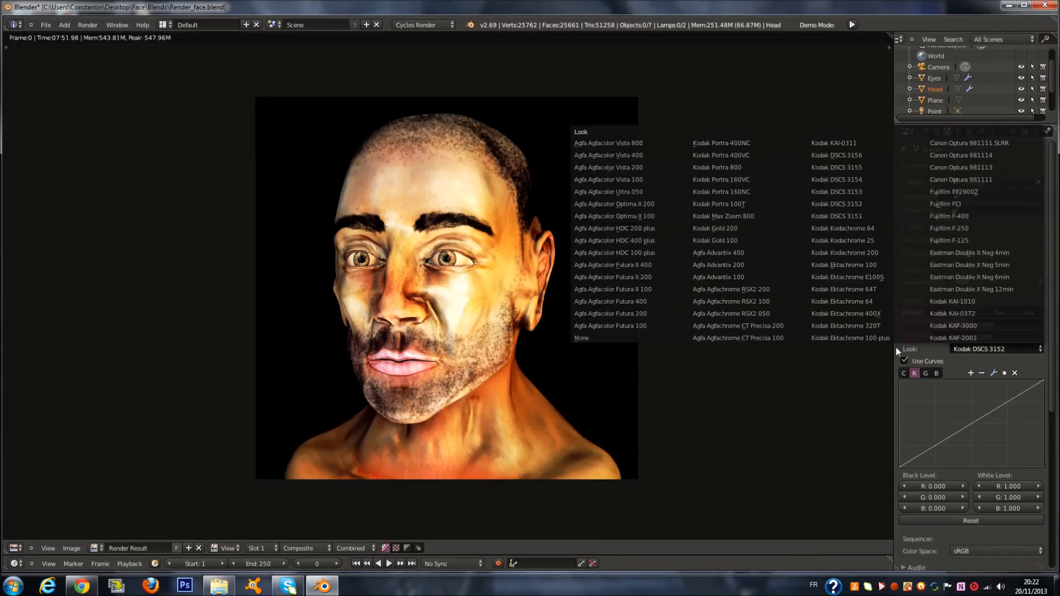
click(638, 333)
Step: Try the Kodak DSCS 3154, Kodak Portra 160NC and Kodak Ektachrome 64T looks on the face render
click(1031, 350)
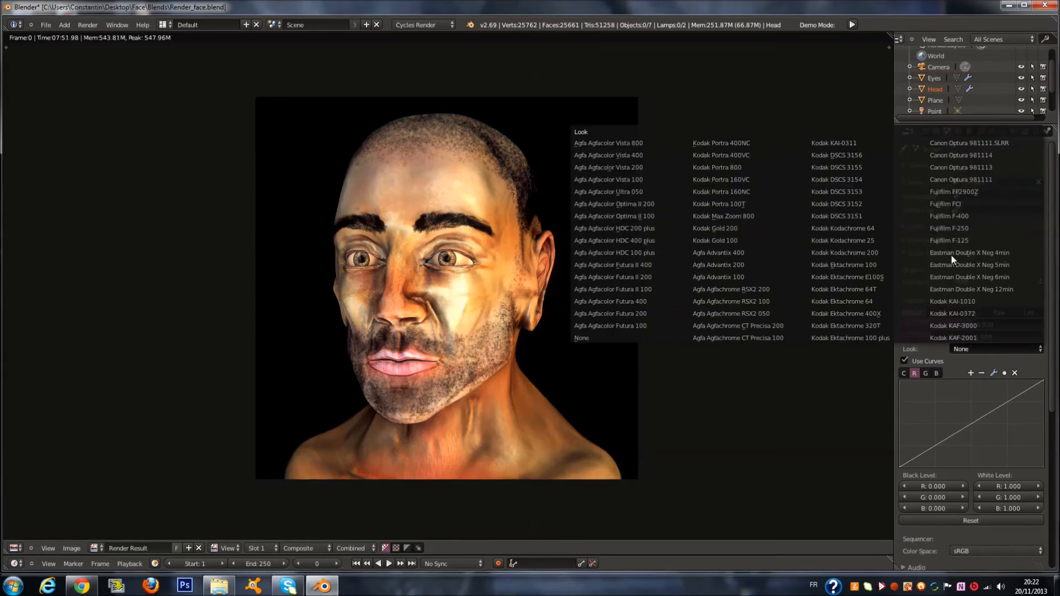
click(879, 181)
click(1011, 350)
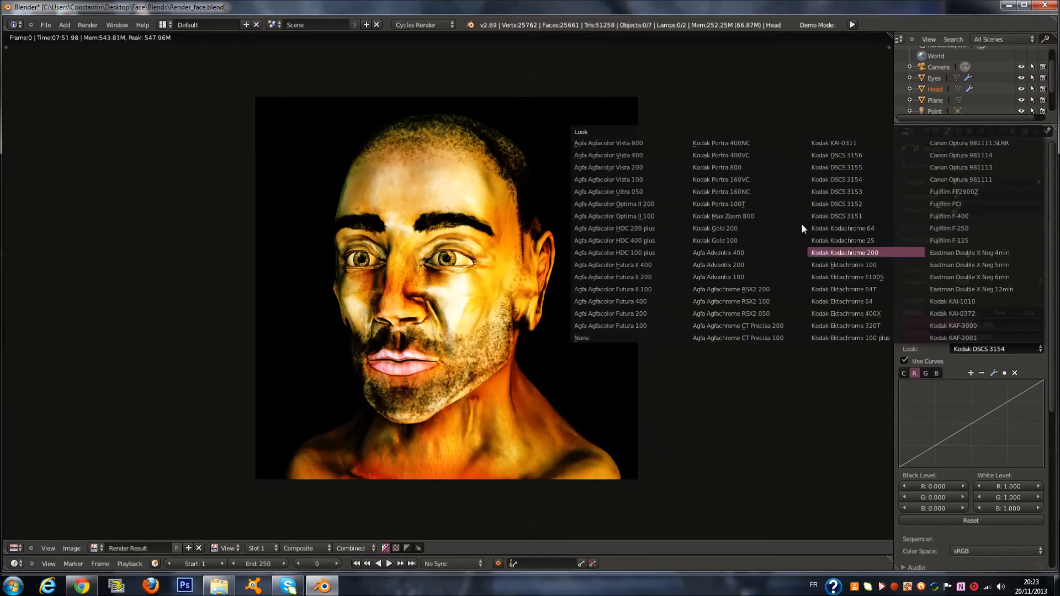
click(759, 194)
click(968, 348)
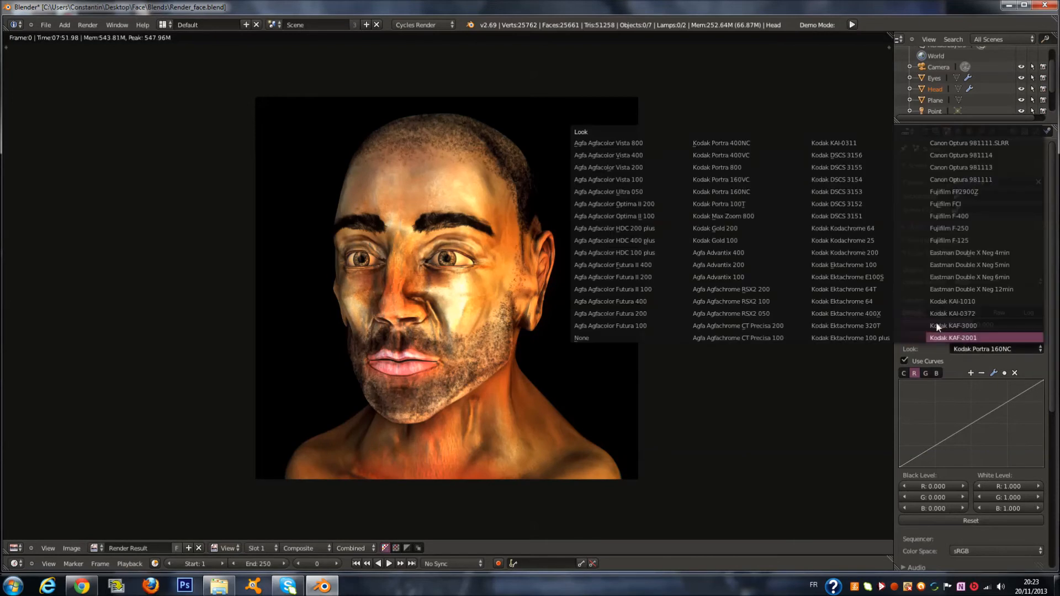
click(867, 283)
Step: Set the look to Fujifilm F-250 and toggle Use Curves off and back on
click(979, 352)
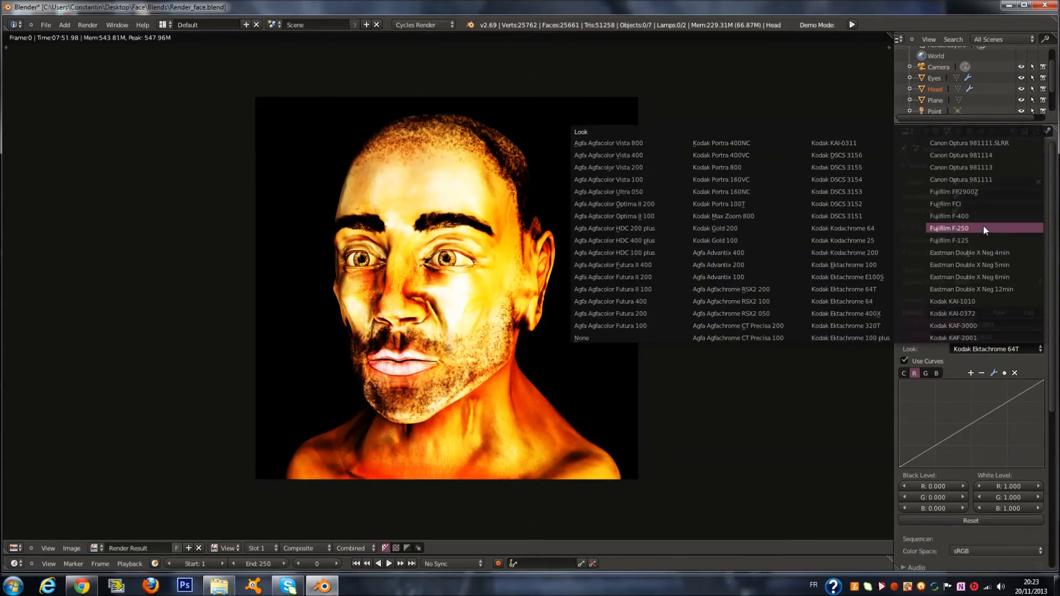
click(982, 226)
scroll(672, 332, up, 1)
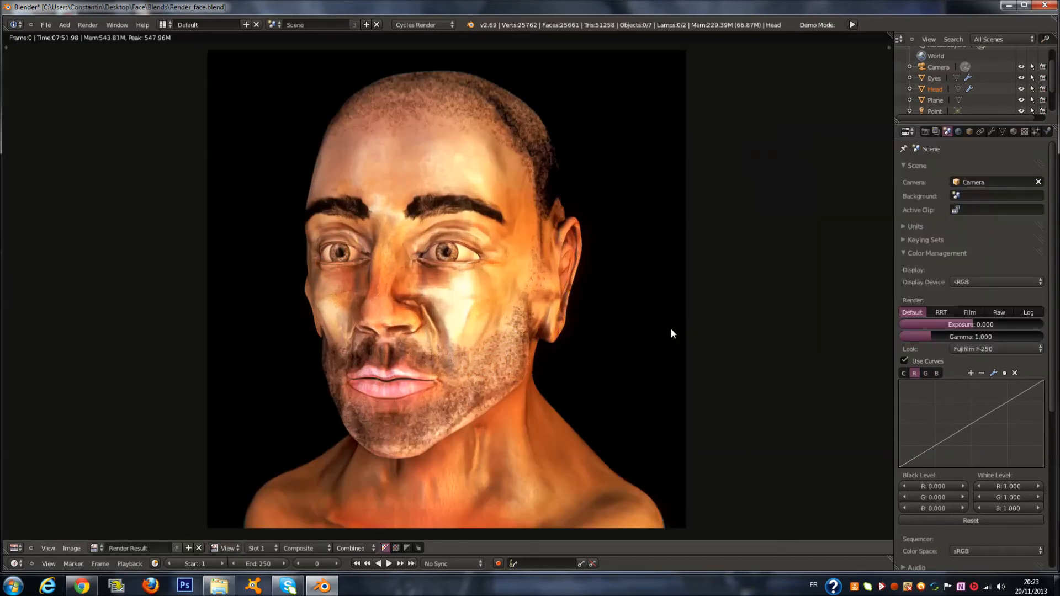
scroll(496, 295, up, 1)
scroll(496, 296, down, 1)
click(905, 361)
click(904, 361)
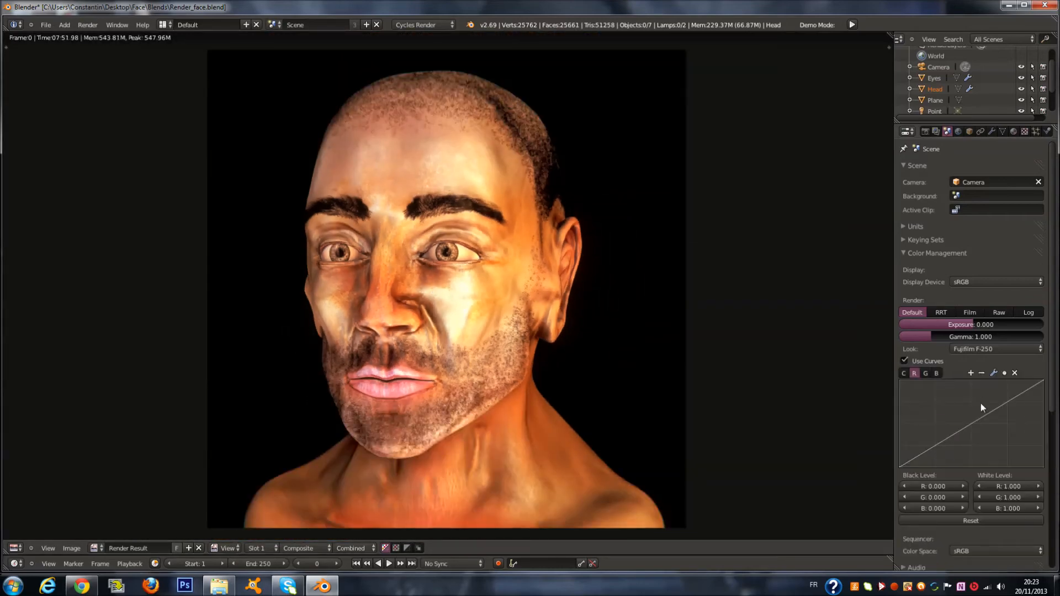
Step: Bend the color management curves, placing a red point at about X 0.26, Y 0.21 and reshaping the blue curve
scroll(515, 330, down, 1)
scroll(515, 329, up, 1)
mouse_move(997, 405)
mouse_down()
mouse_move(984, 389)
mouse_move(991, 402)
mouse_up()
click(915, 374)
drag(933, 444, 936, 449)
click(937, 374)
drag(953, 438, 941, 436)
Step: Add a second point to the red curve at about X 0.66, Y 0.65
click(915, 374)
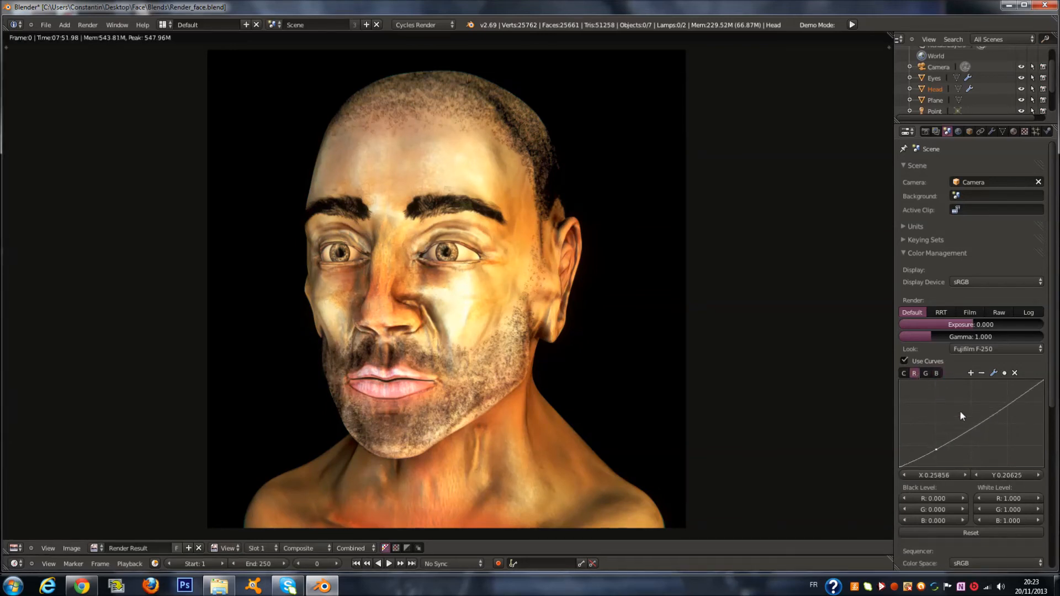
click(994, 412)
scroll(602, 365, down, 2)
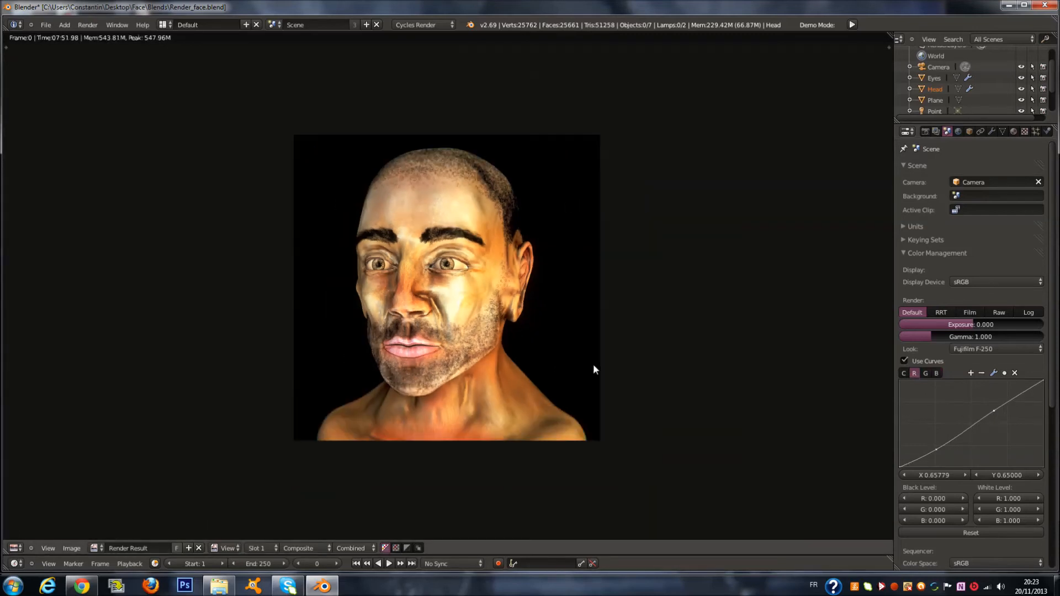
scroll(588, 366, up, 1)
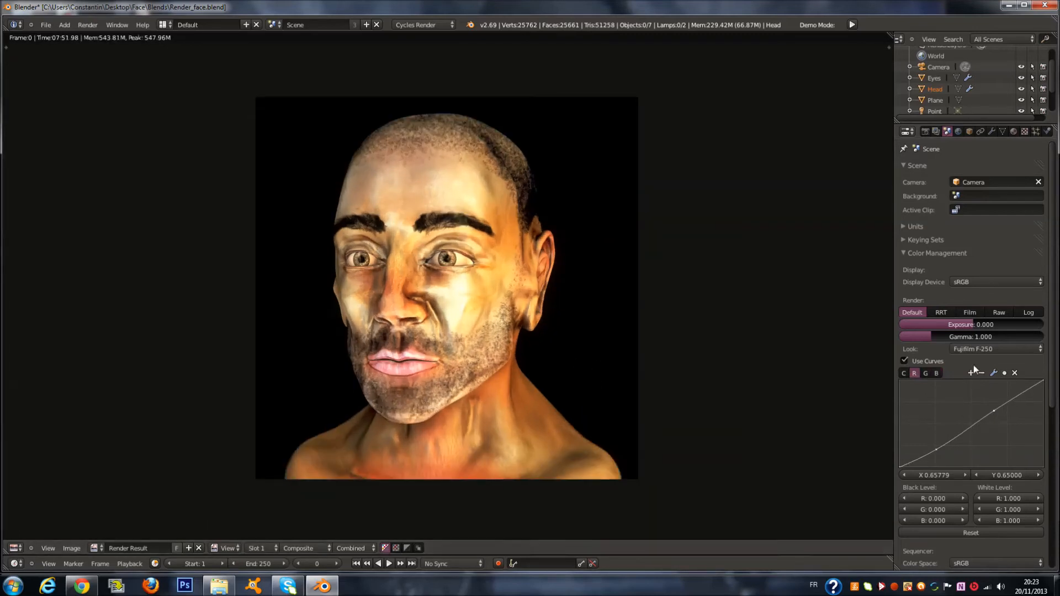
Step: Try the RRT, Raw, Log and Film render views on the face and return to Default
mouse_move(933, 336)
mouse_down()
mouse_move(965, 339)
mouse_move(919, 337)
mouse_move(1054, 347)
mouse_move(934, 349)
mouse_up()
click(994, 349)
click(944, 312)
click(998, 313)
click(1031, 314)
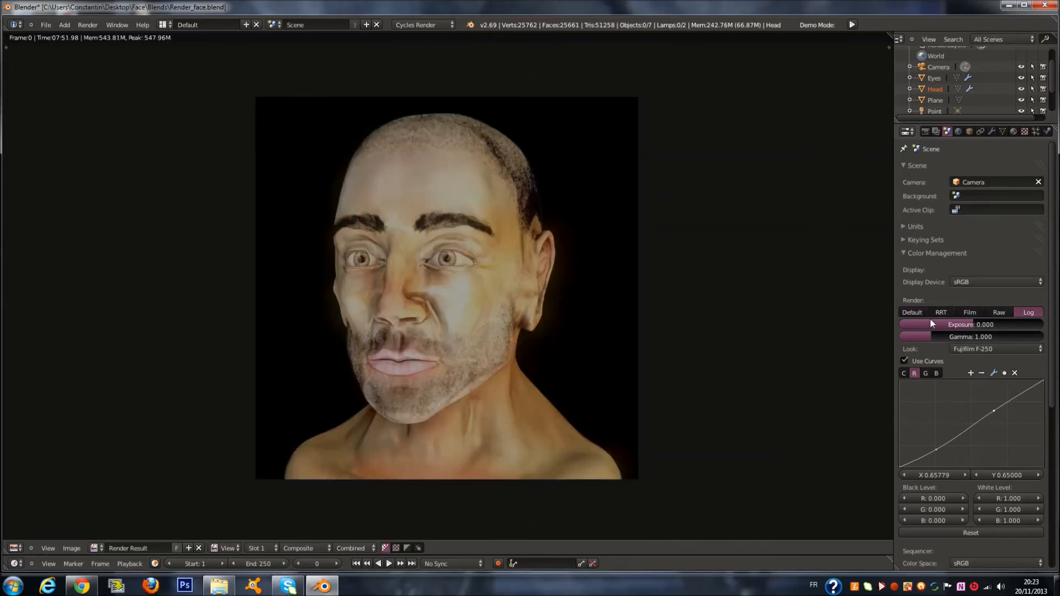
click(910, 314)
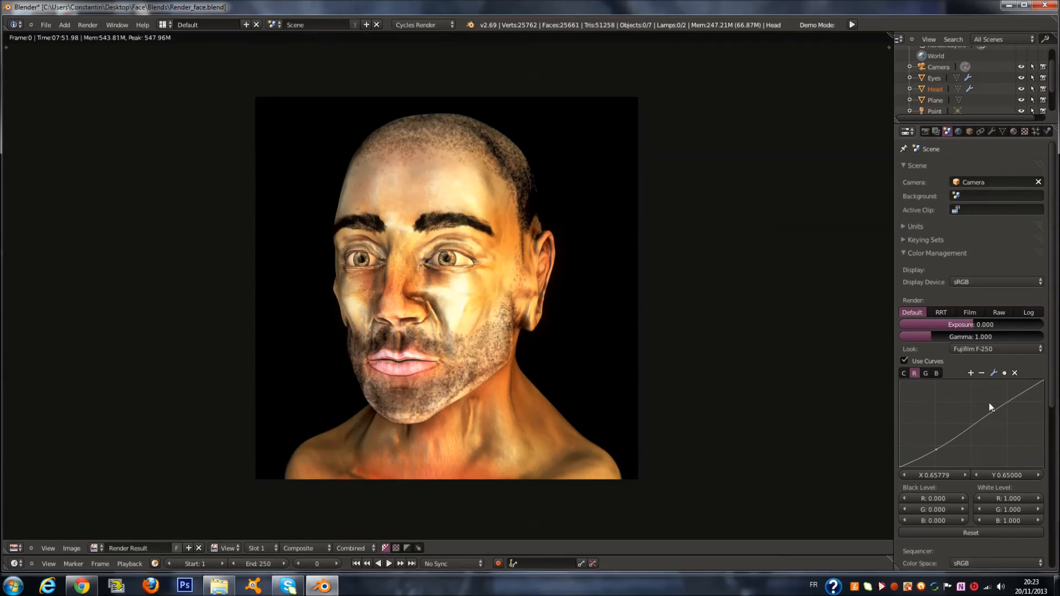
click(967, 312)
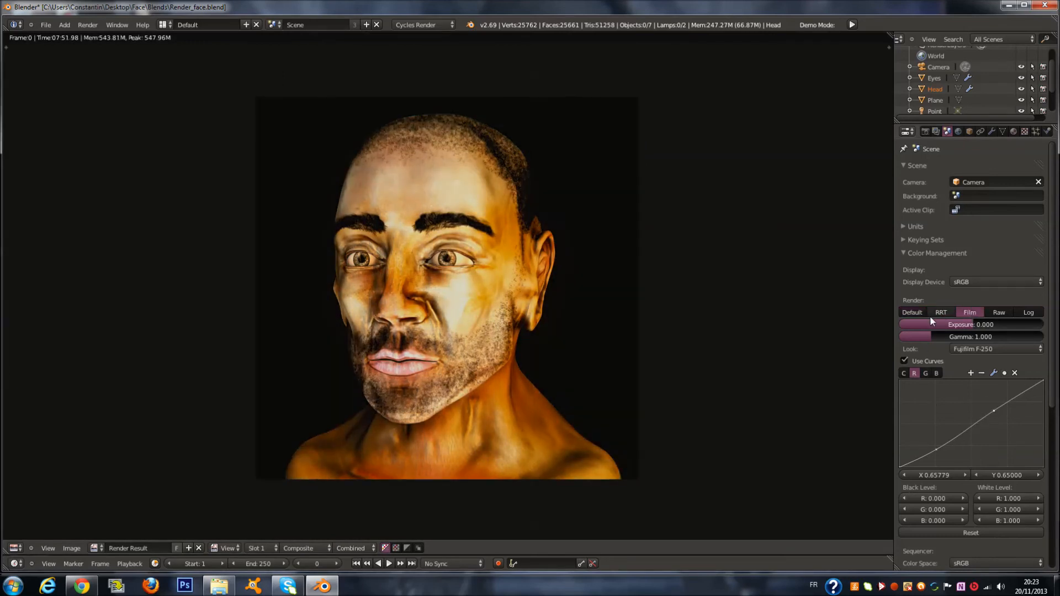
click(912, 313)
Step: Set the color management exposure to -0.632 and the gamma to 1.178
scroll(673, 388, up, 2)
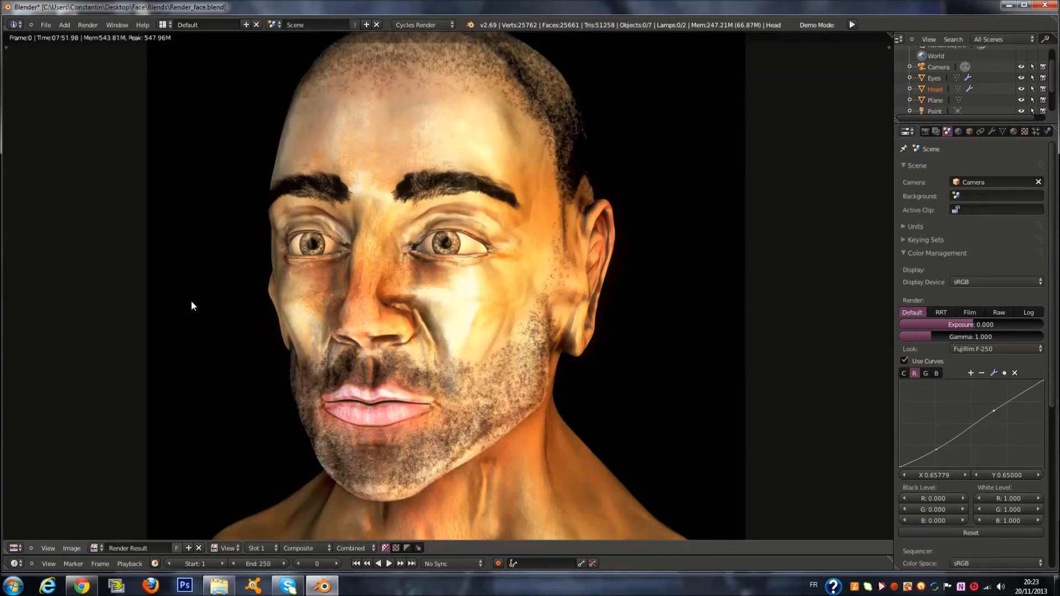
scroll(614, 320, down, 1)
click(969, 350)
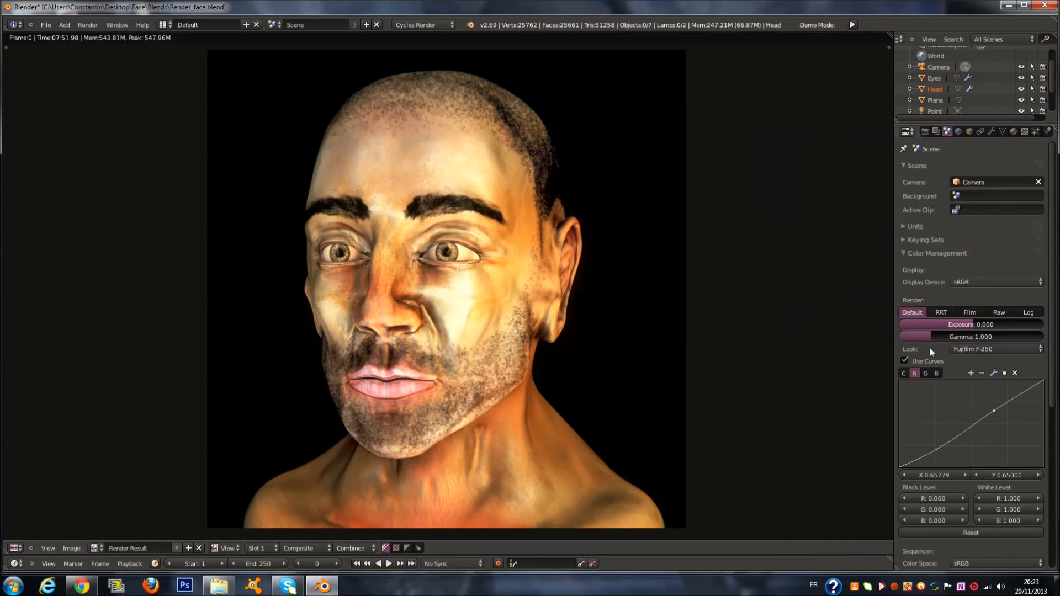
mouse_move(945, 330)
mouse_down()
mouse_move(927, 334)
mouse_move(945, 339)
mouse_up()
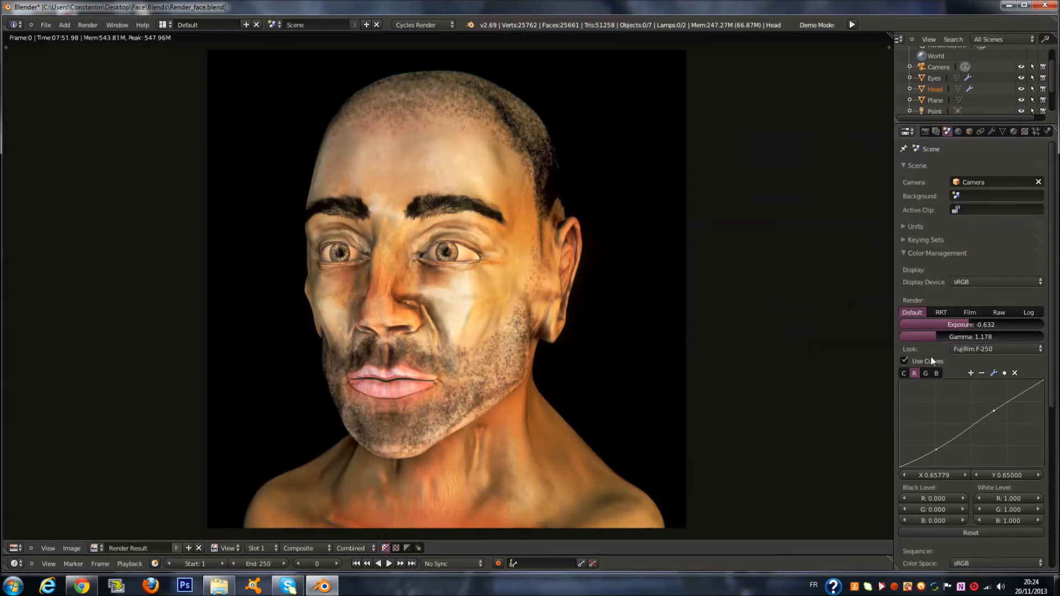
Step: Set the curves' black level to R 0.616, G 0.064, B 0.312 and the red white level to -1.464
scroll(939, 362, down, 2)
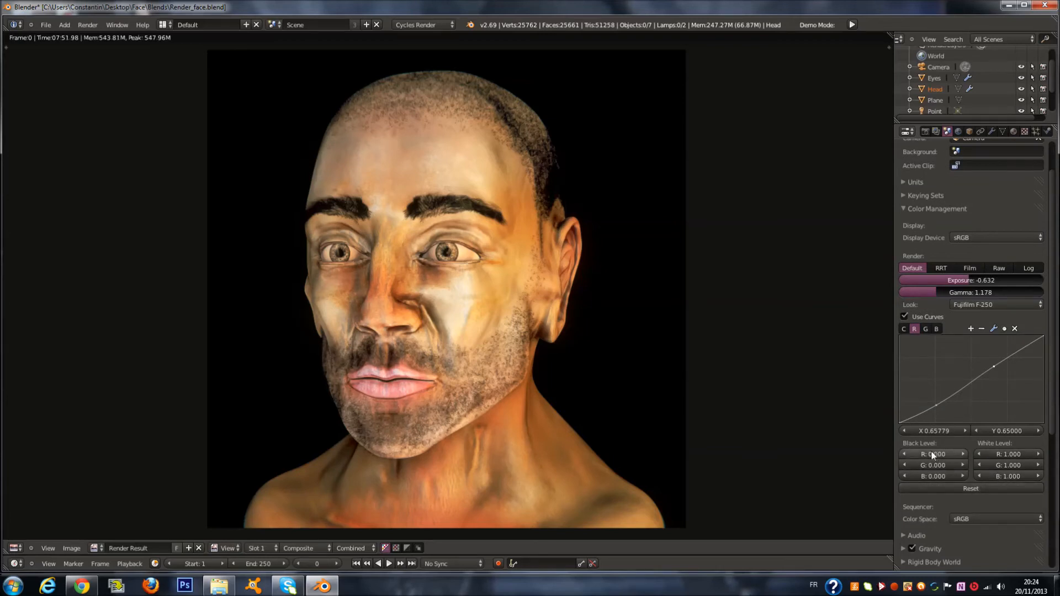
mouse_move(942, 456)
mouse_down()
mouse_move(958, 458)
mouse_move(942, 458)
mouse_up()
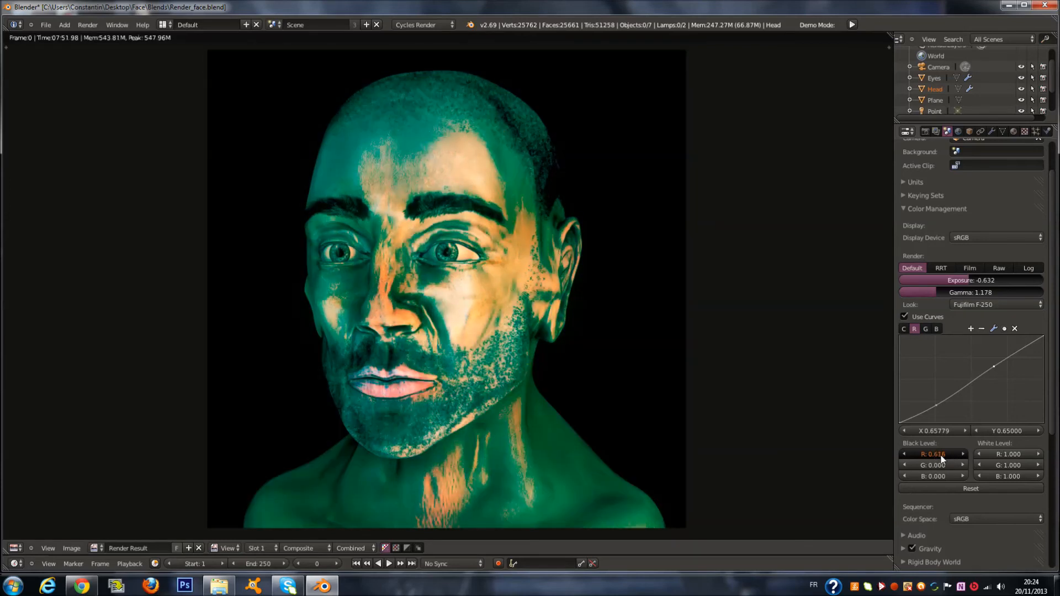
drag(1001, 455, 925, 475)
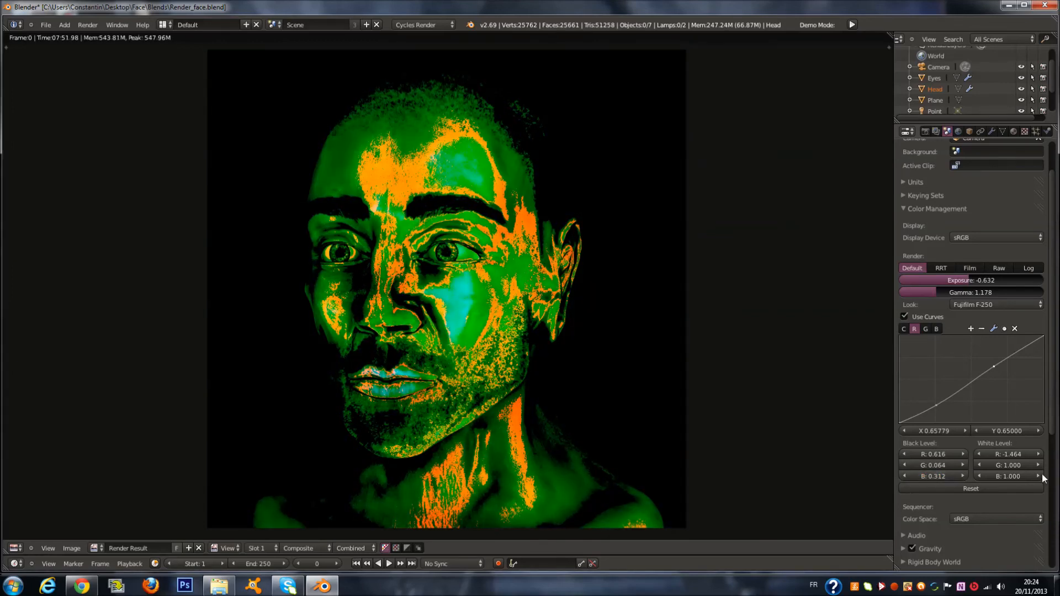
Step: Set the curves' blue white level to -3.216 on the rendered face
drag(1017, 476, 1006, 473)
scroll(553, 364, down, 5)
scroll(554, 364, up, 3)
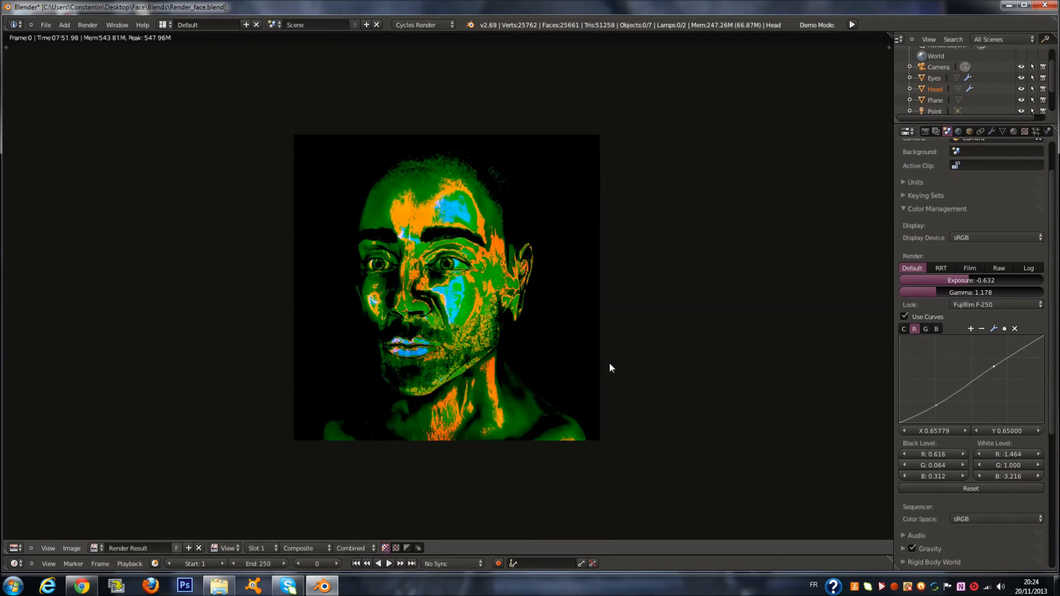
Step: Reset the color management curves, then try XYZ and Non-Color as the sequencer color space and choose Linear
click(972, 487)
click(989, 507)
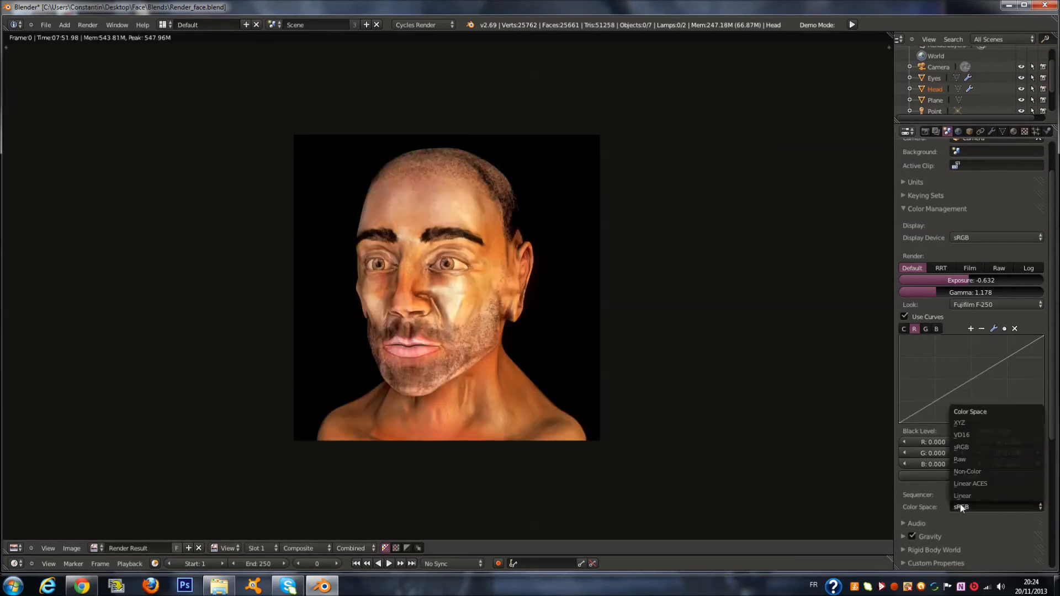
click(979, 423)
click(1001, 507)
click(977, 473)
click(989, 505)
click(988, 496)
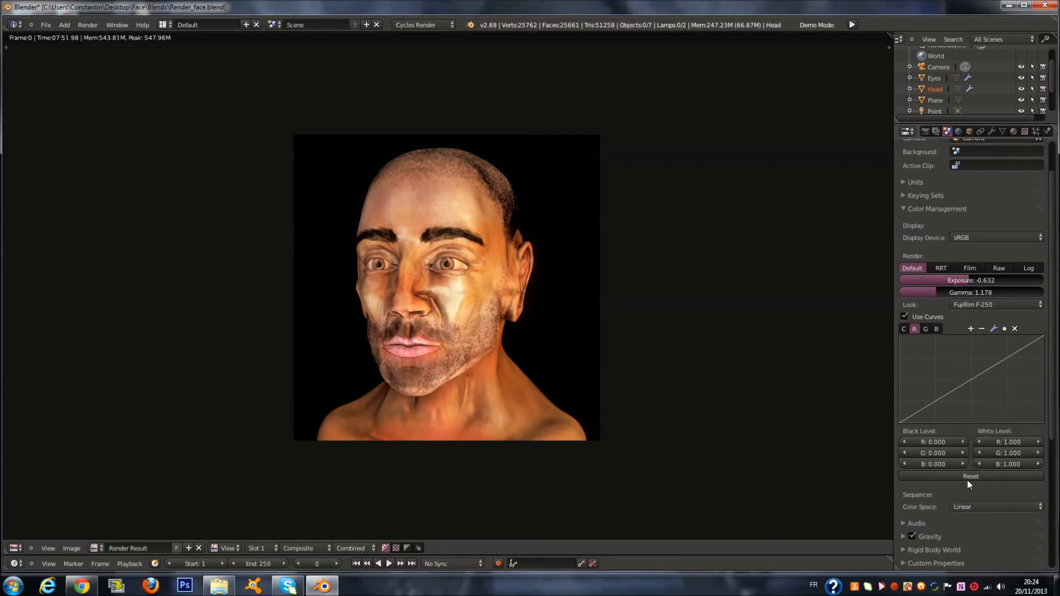
Step: Check the look options, then compare the face with Use Curves disabled and enabled again
scroll(944, 347, up, 1)
click(982, 327)
click(982, 326)
click(905, 339)
click(904, 339)
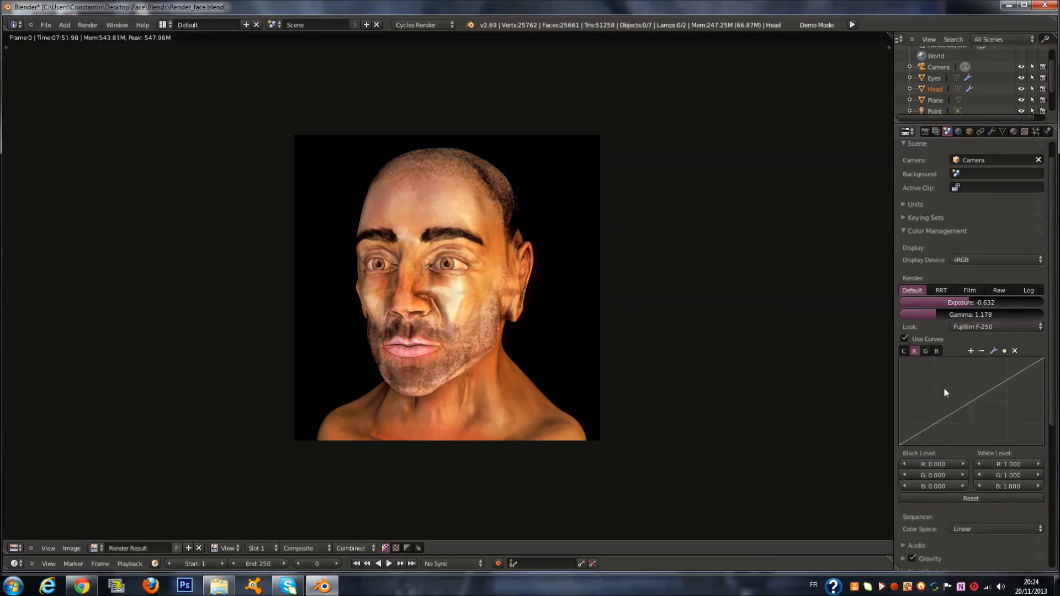
Step: Collapse the color management settings and look through Gravity, Rigid Body World, Custom Properties, Simplify, 3D-Coat Applink and Blend Info
scroll(950, 338, up, 1)
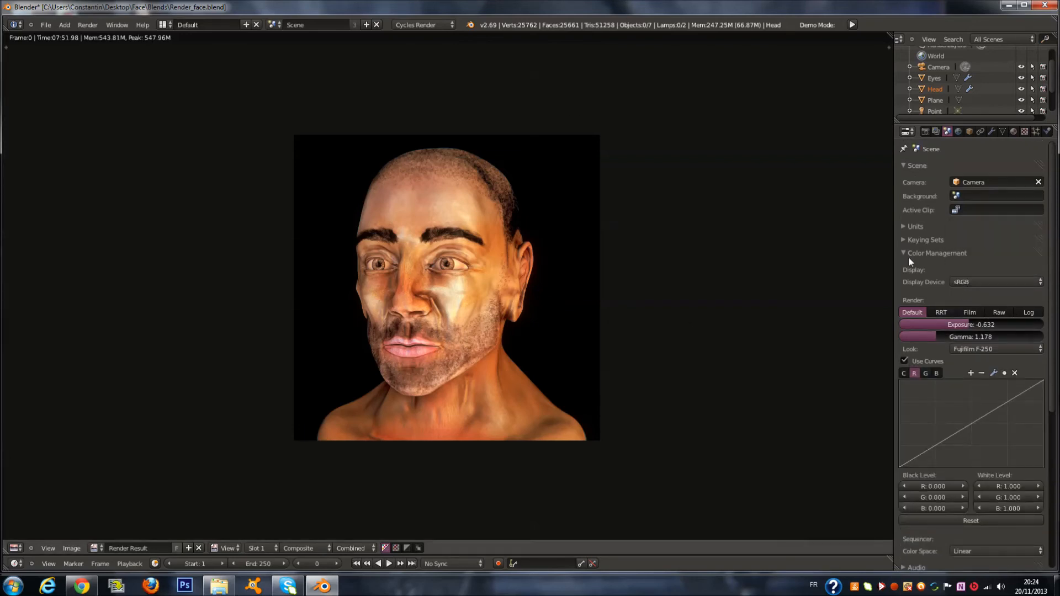
click(941, 257)
click(946, 282)
click(946, 282)
click(948, 294)
click(947, 293)
click(945, 307)
click(943, 307)
click(938, 317)
click(938, 318)
click(941, 335)
click(942, 334)
click(939, 345)
click(939, 346)
click(940, 346)
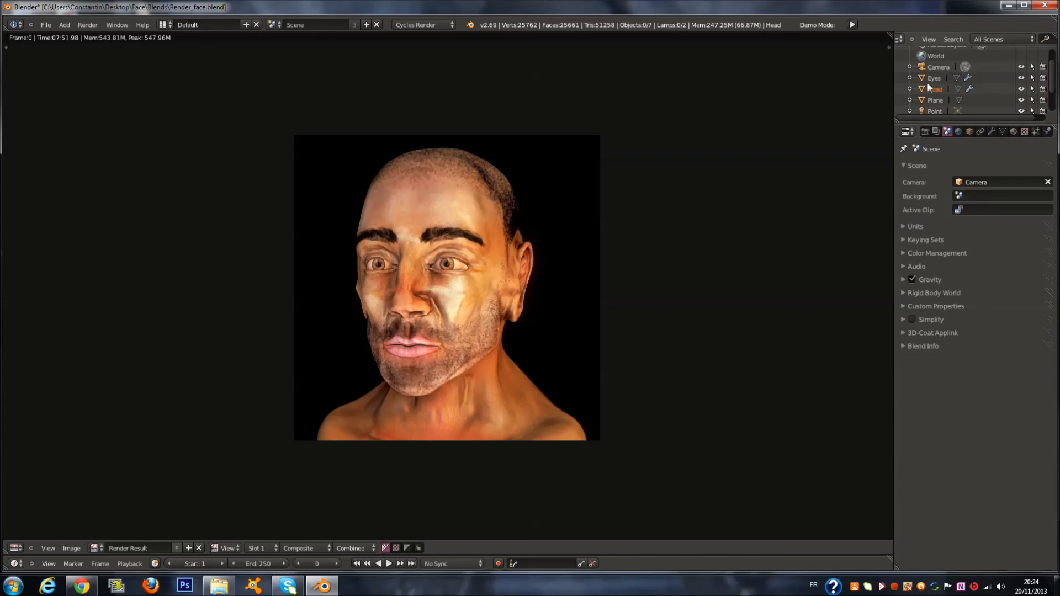
Step: Look through the render settings for Dimensions, Copy Settings, rendering mode and Output
click(925, 132)
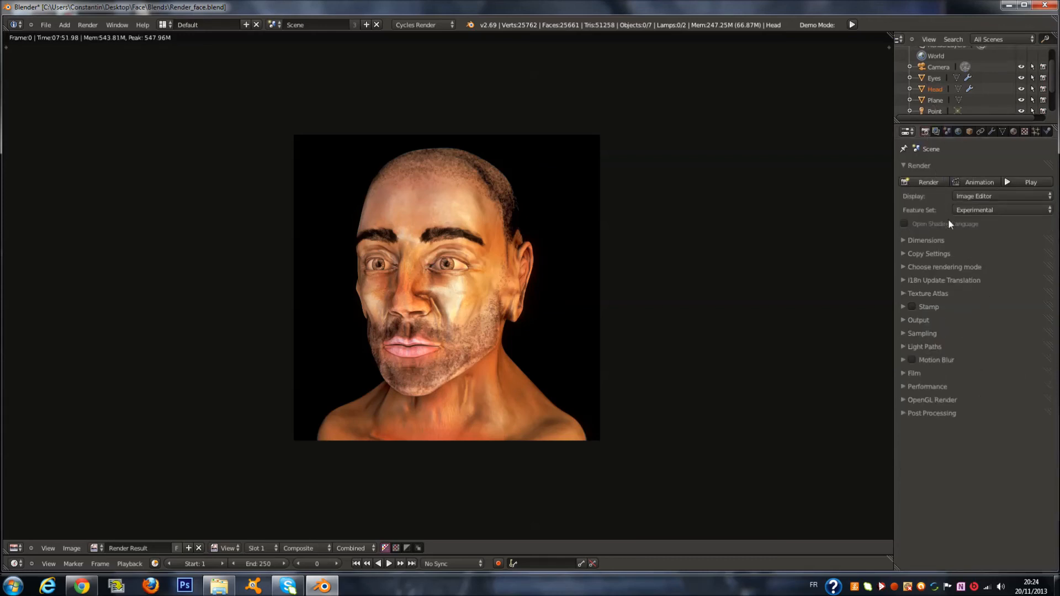
click(935, 241)
click(936, 242)
click(937, 253)
click(938, 254)
click(940, 268)
click(939, 268)
click(930, 319)
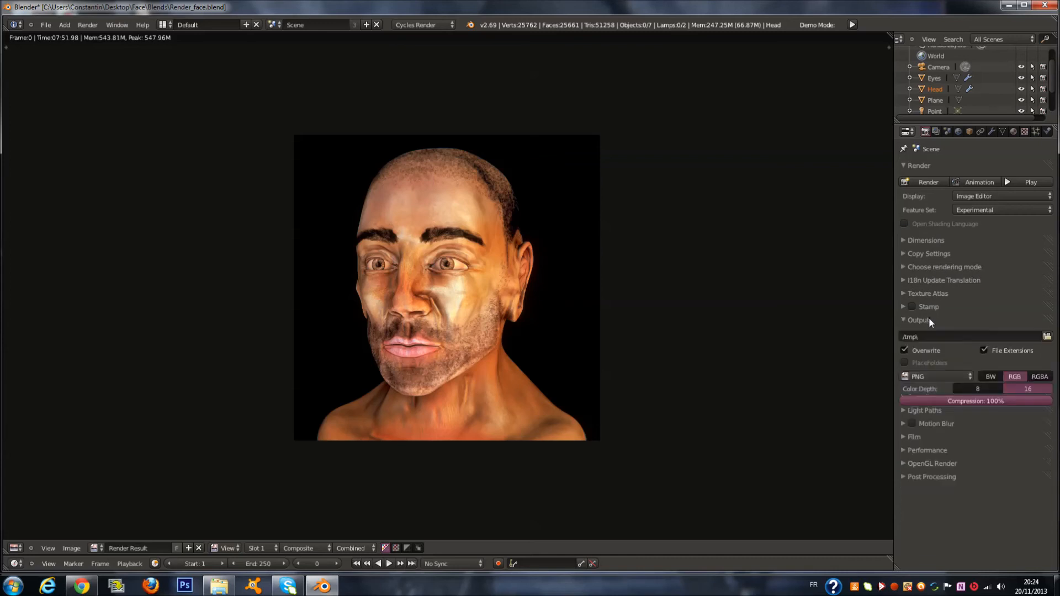
click(929, 320)
Step: Examine the Sampling and Light Paths settings used for rendering the face
click(937, 334)
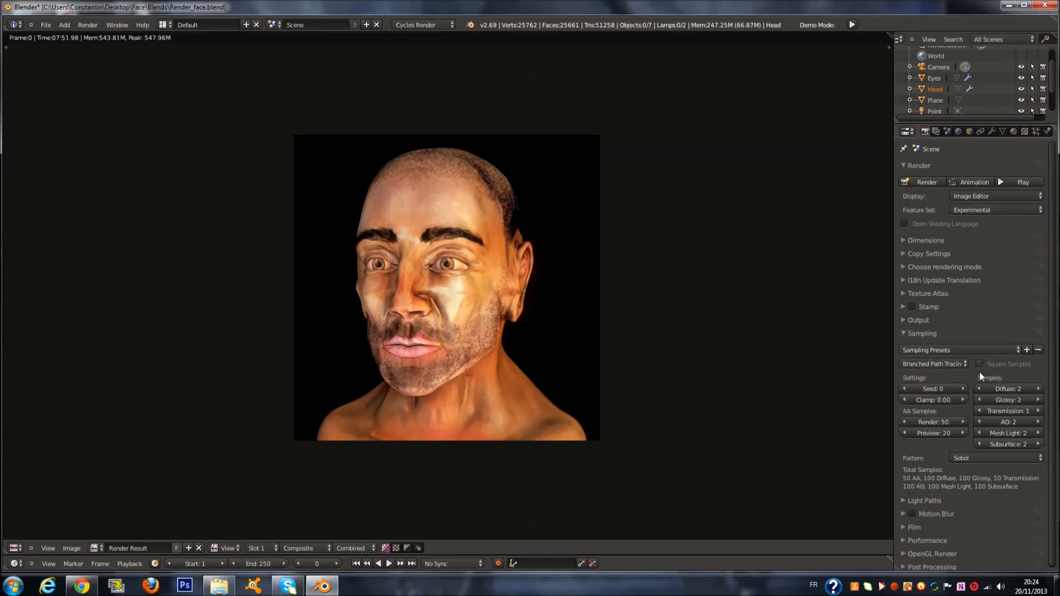
click(931, 333)
click(939, 348)
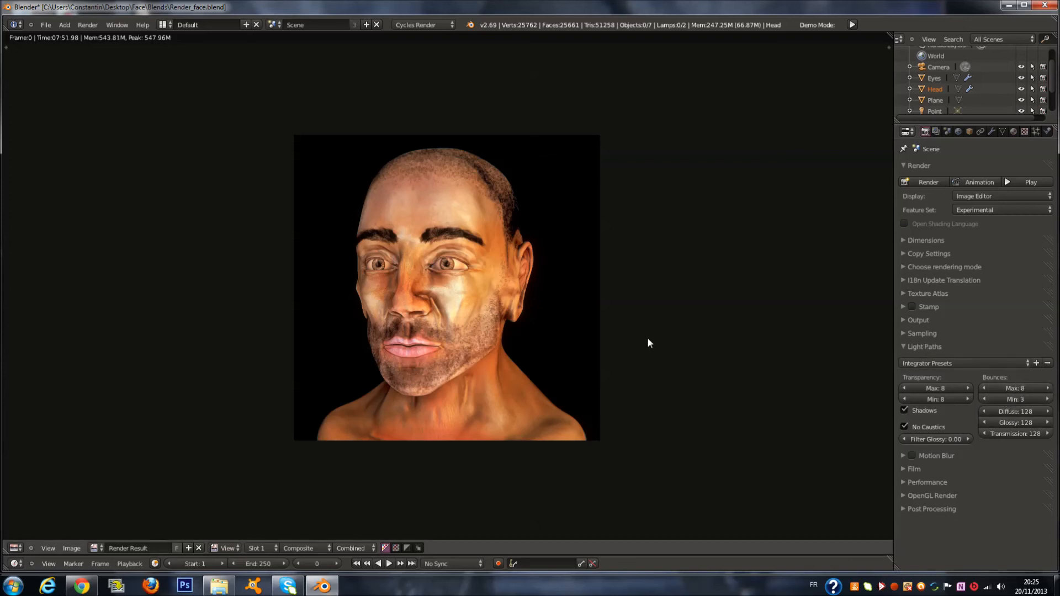
scroll(652, 343, up, 2)
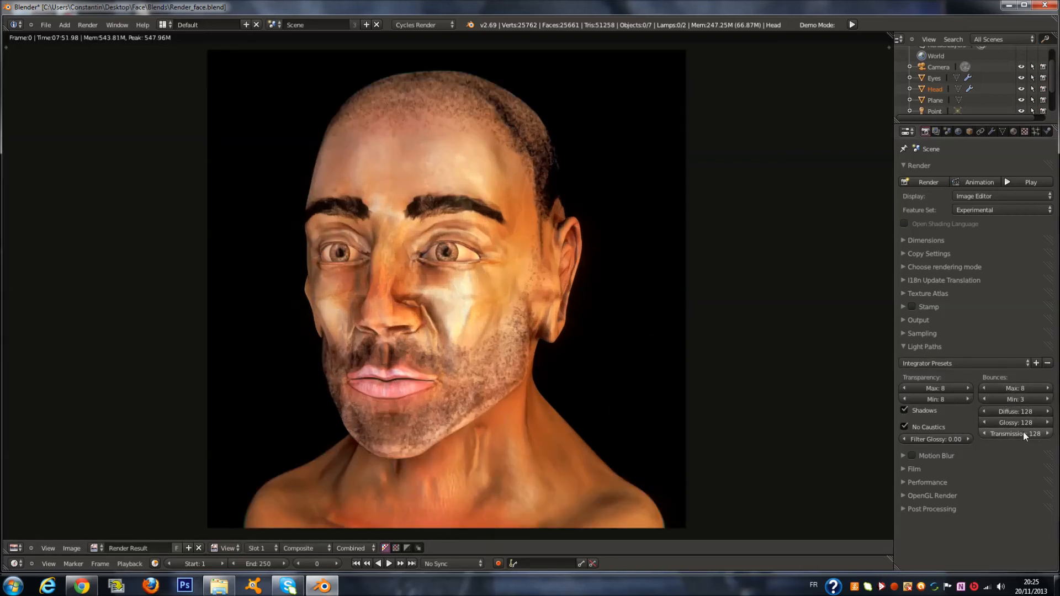
click(937, 328)
click(937, 325)
click(936, 332)
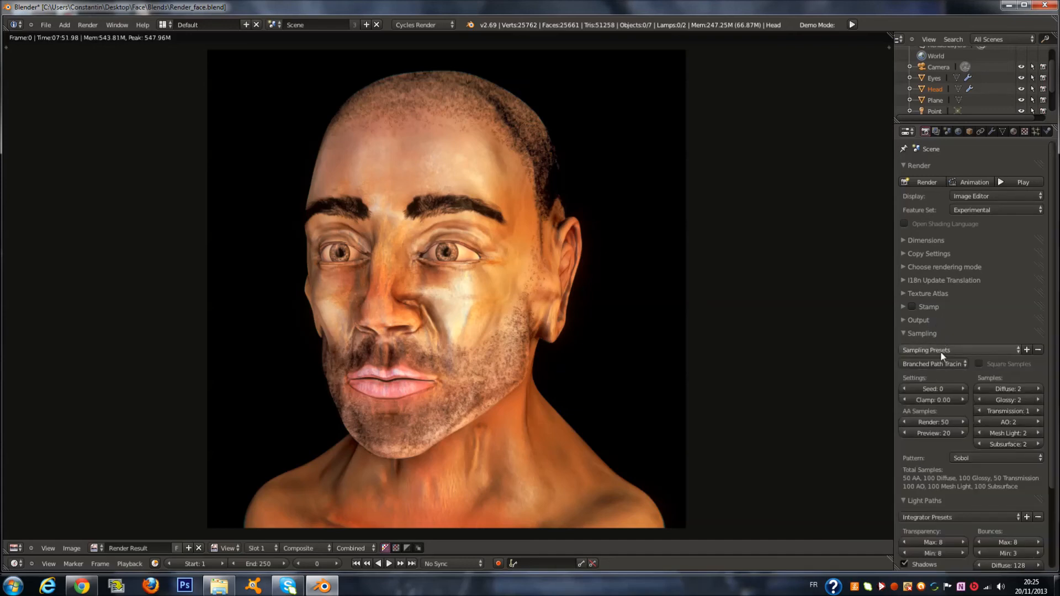
scroll(1002, 397, down, 2)
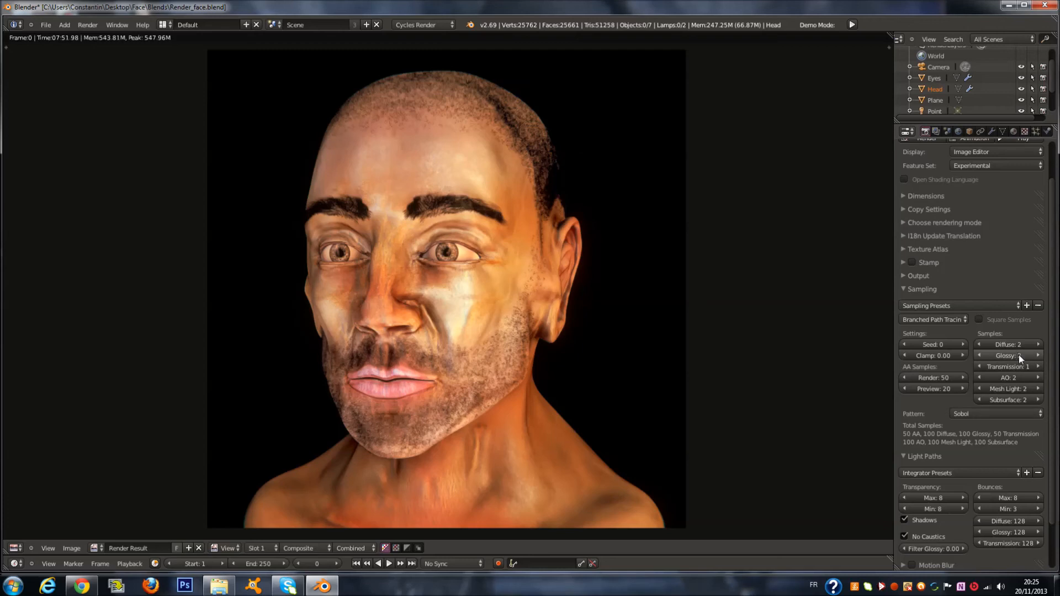
scroll(1019, 352, down, 1)
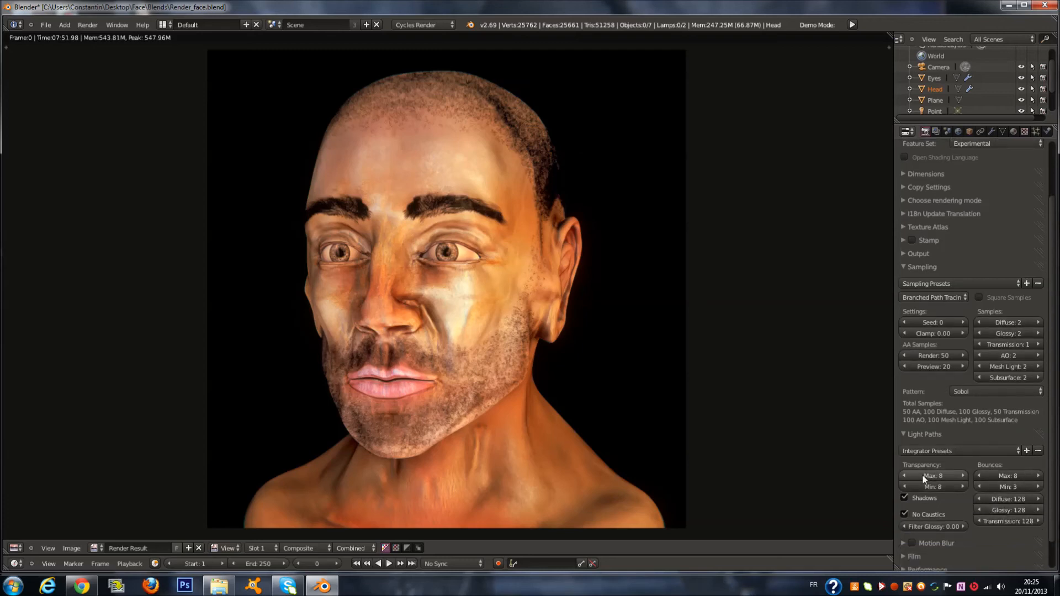
Step: Collapse Sampling and Light Paths, then review the Film, Performance and OpenGL Render settings
click(930, 265)
click(939, 279)
click(934, 305)
click(935, 308)
click(937, 320)
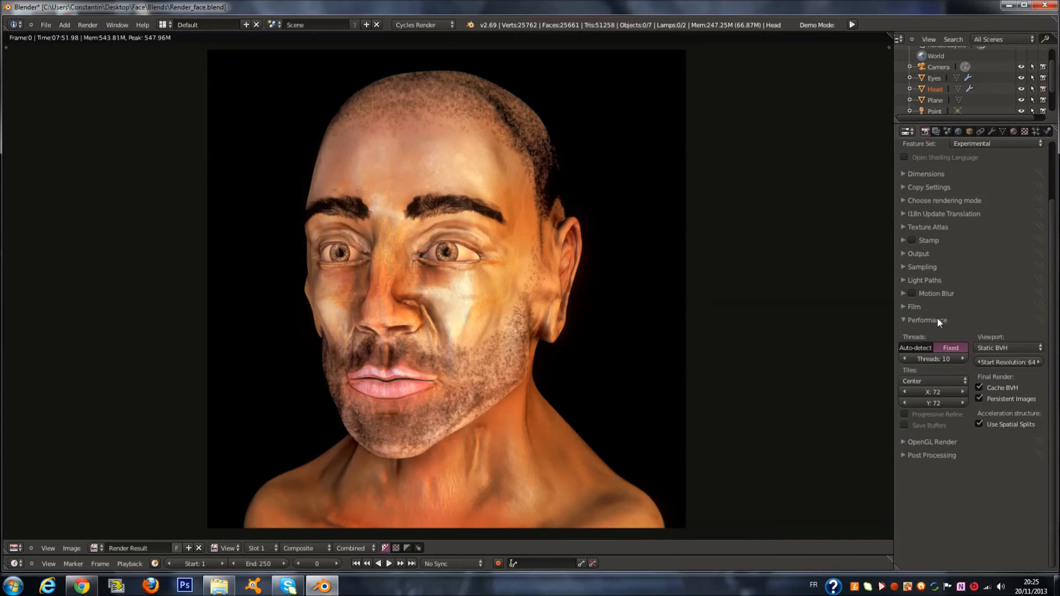
click(937, 320)
click(937, 344)
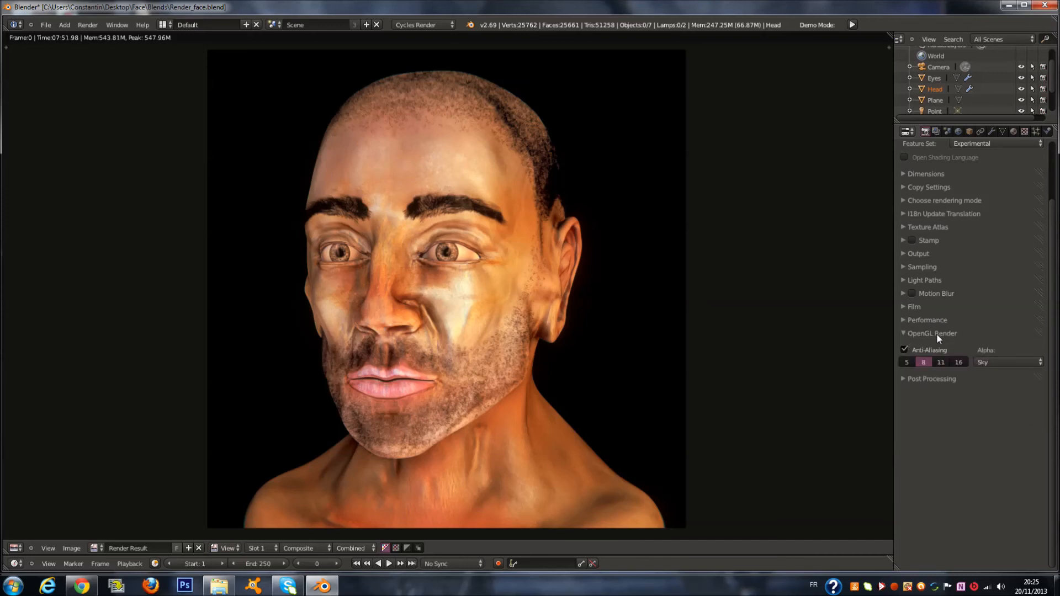
Step: View the World settings, then the Head object's modifiers and the list of available modifiers
click(969, 131)
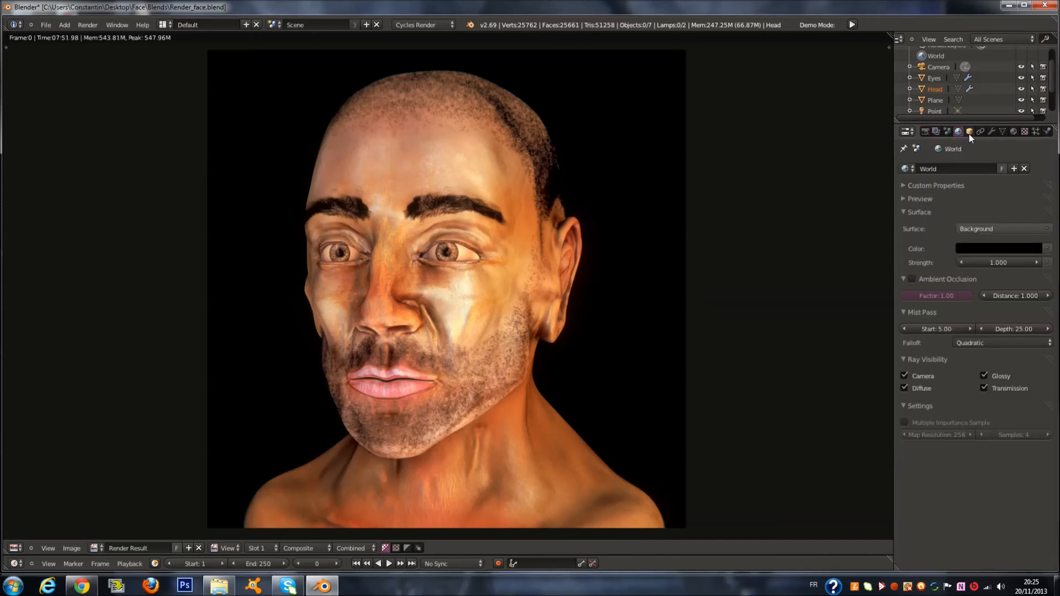
click(993, 132)
click(914, 168)
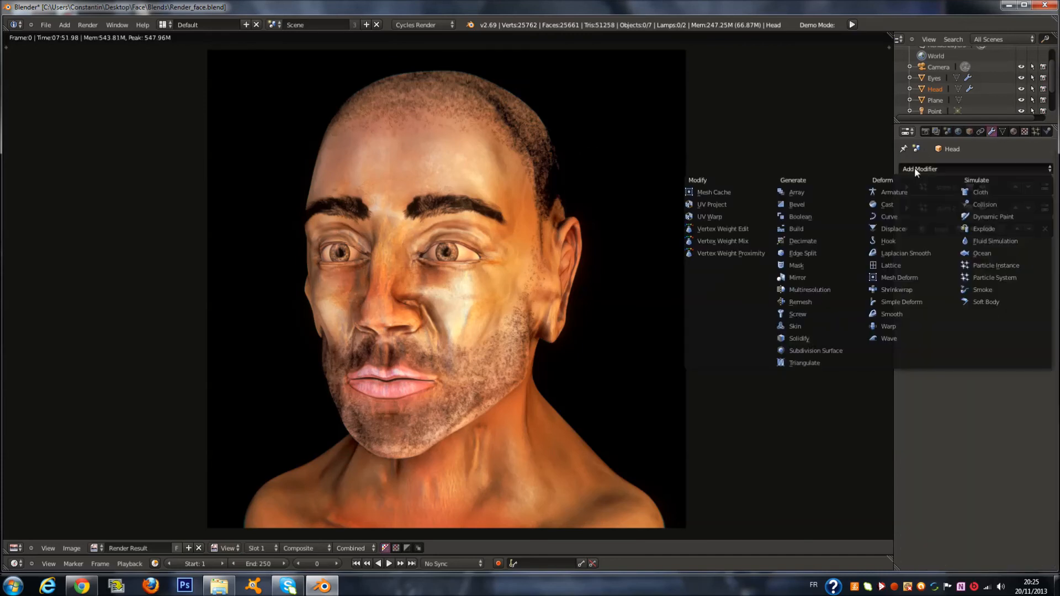
scroll(719, 223, down, 1)
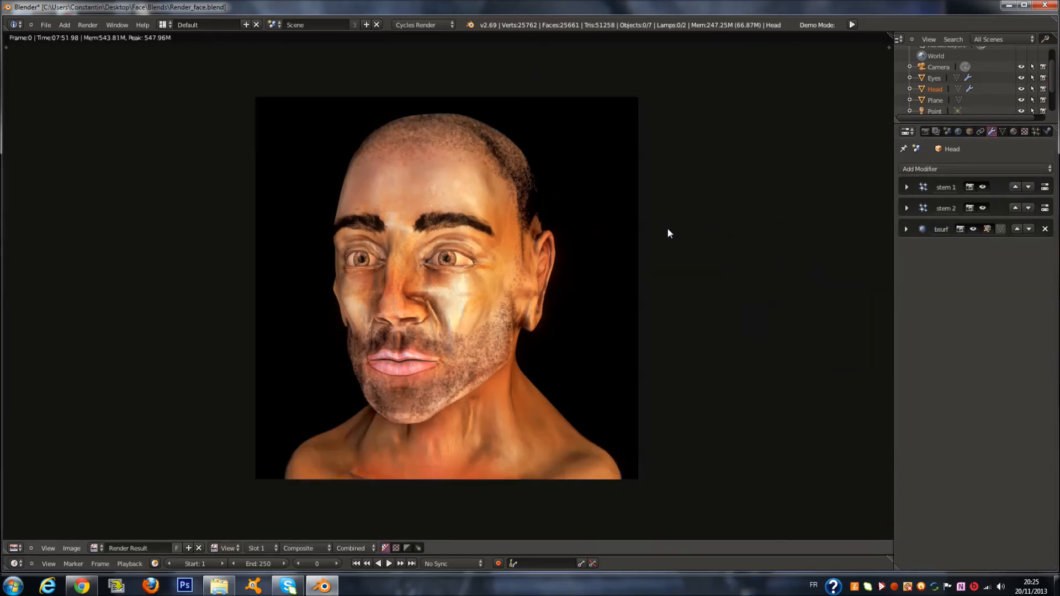
scroll(647, 266, up, 1)
scroll(621, 230, up, 1)
scroll(620, 230, down, 1)
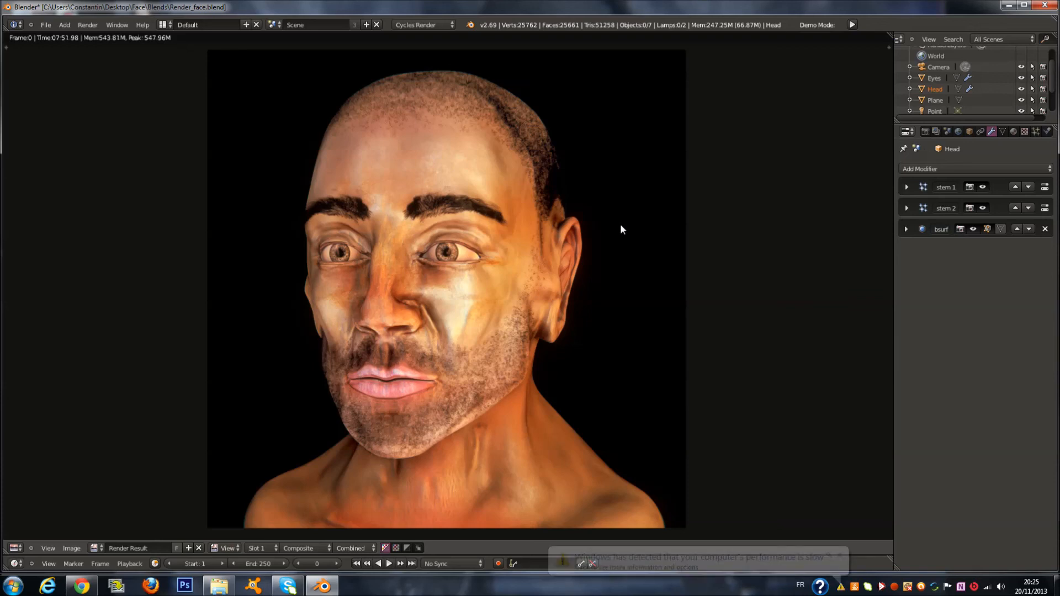
Step: Dismiss the Windows notification about slow performance and put its color scheme dialog out of the way
click(840, 555)
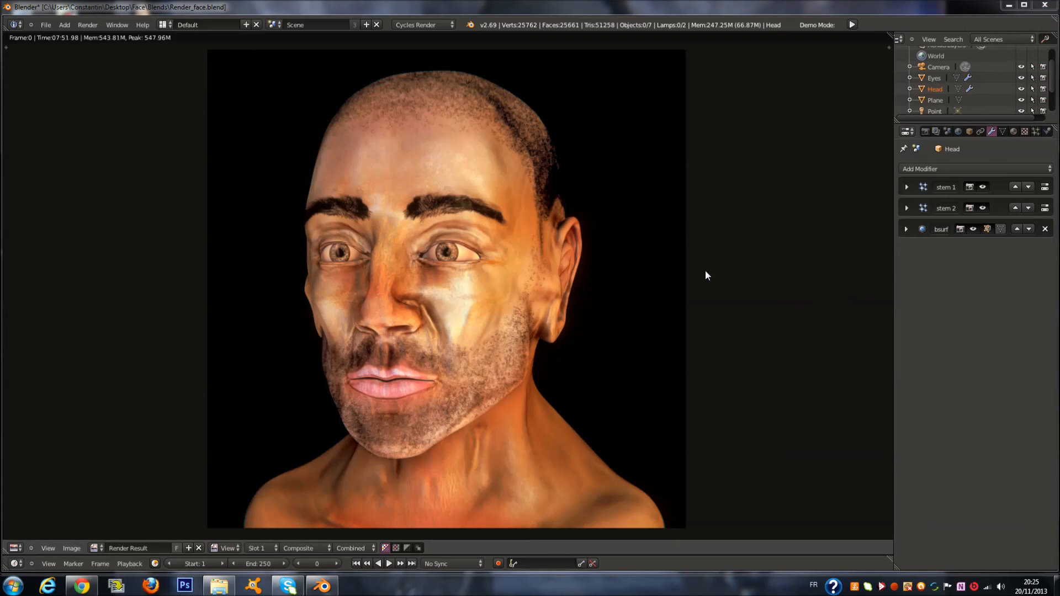
scroll(705, 268, down, 1)
scroll(705, 264, up, 1)
scroll(702, 244, up, 2)
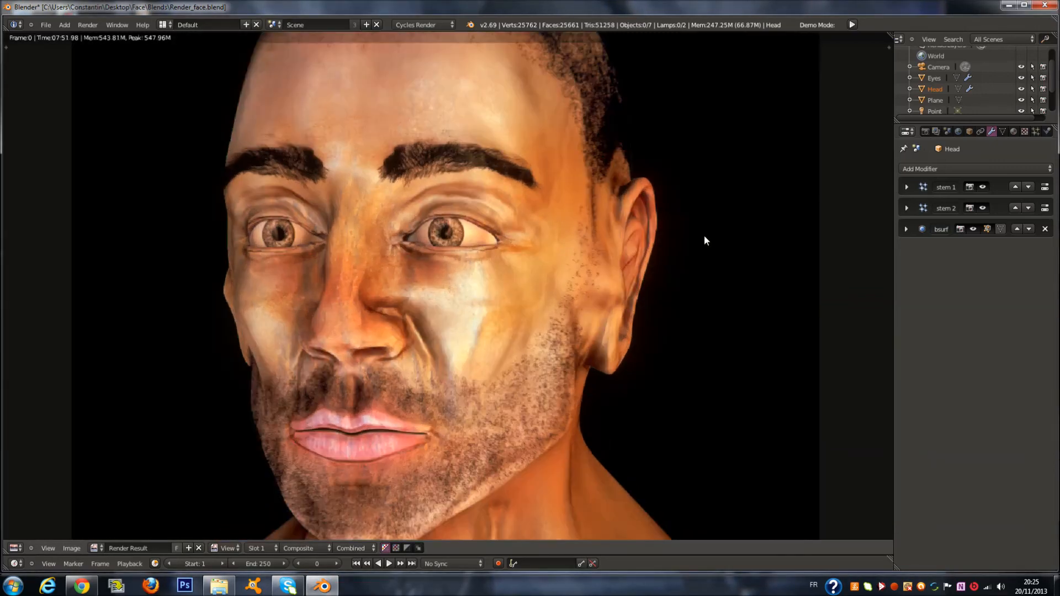
scroll(705, 236, down, 2)
scroll(705, 239, down, 2)
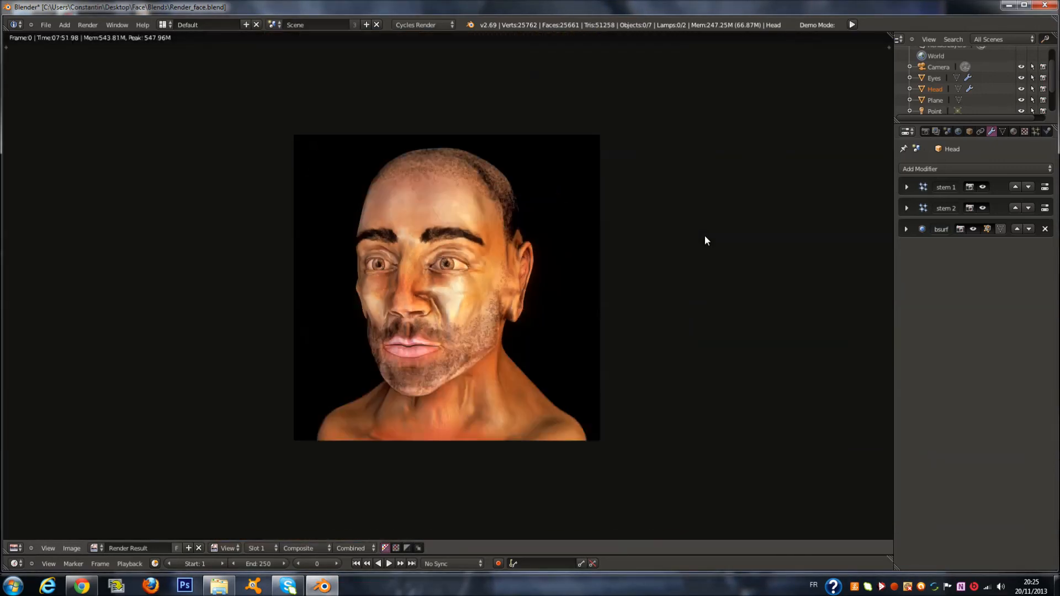
scroll(705, 238, up, 1)
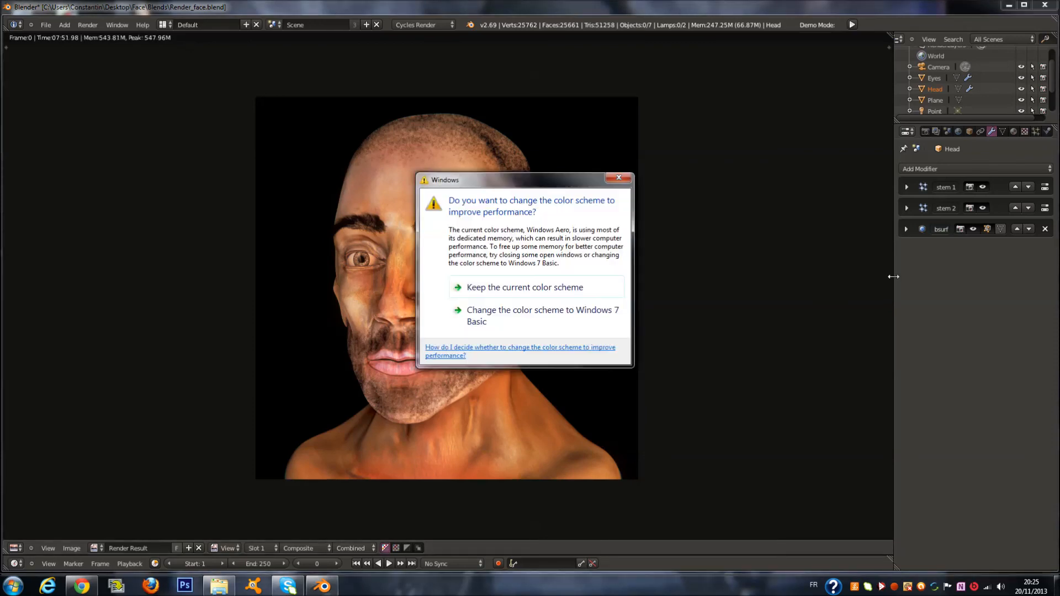
click(371, 592)
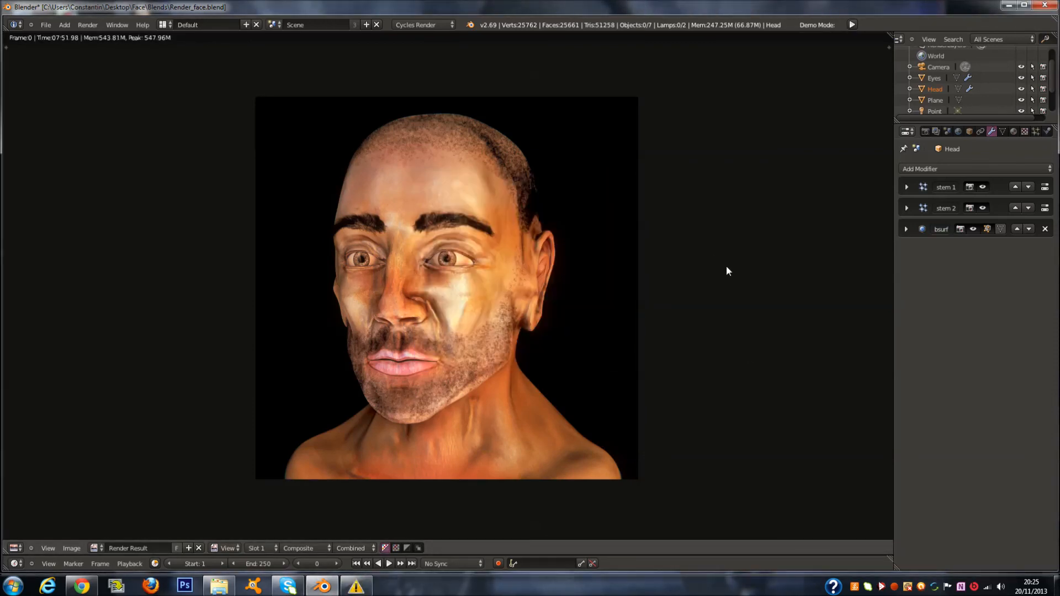
scroll(734, 262, up, 2)
scroll(737, 261, down, 1)
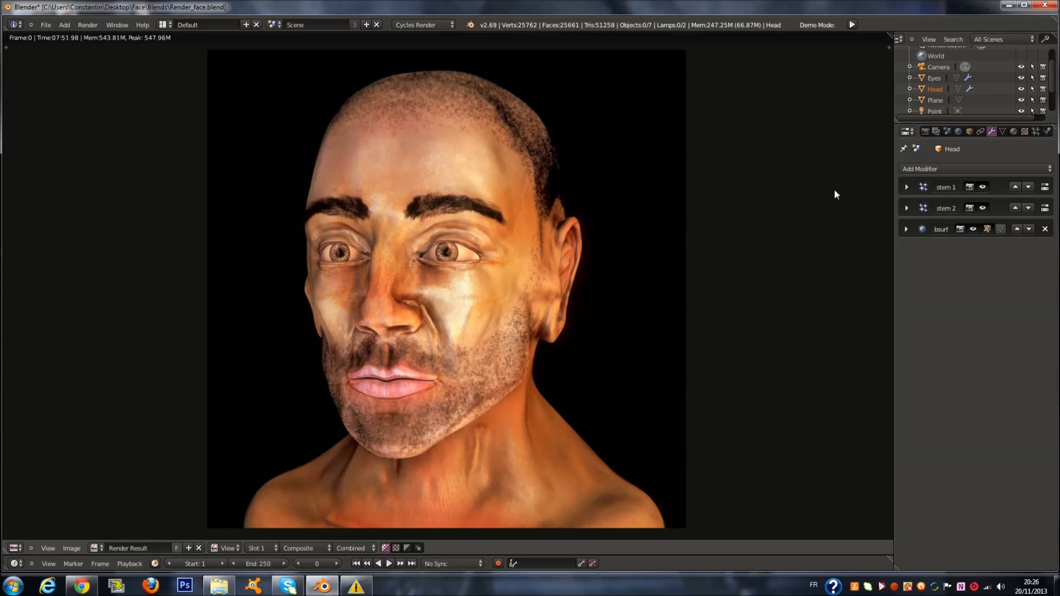
scroll(765, 345, down, 1)
scroll(669, 303, down, 1)
scroll(670, 306, up, 1)
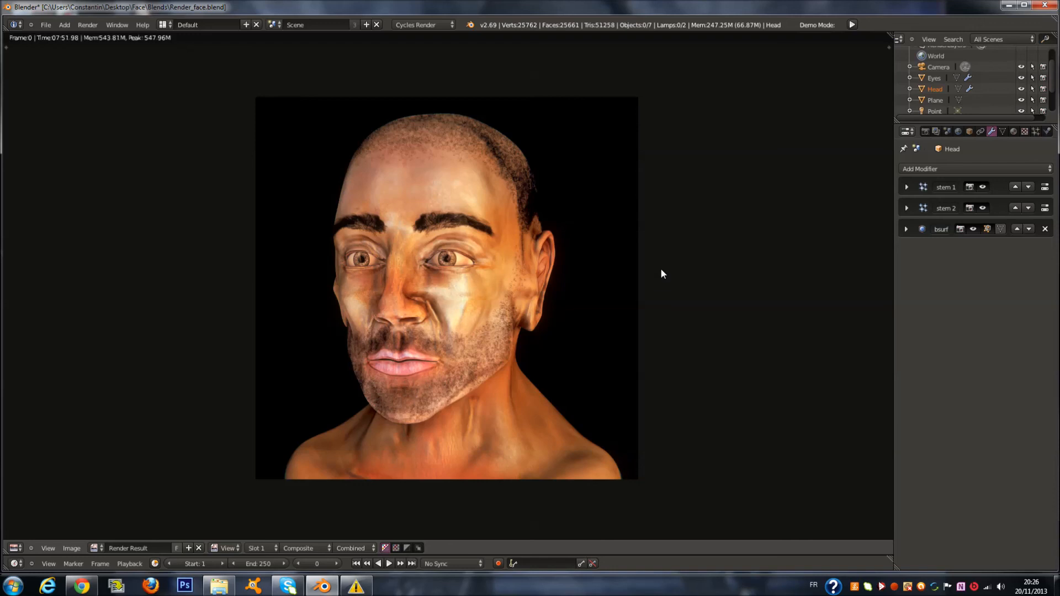
scroll(699, 273, up, 1)
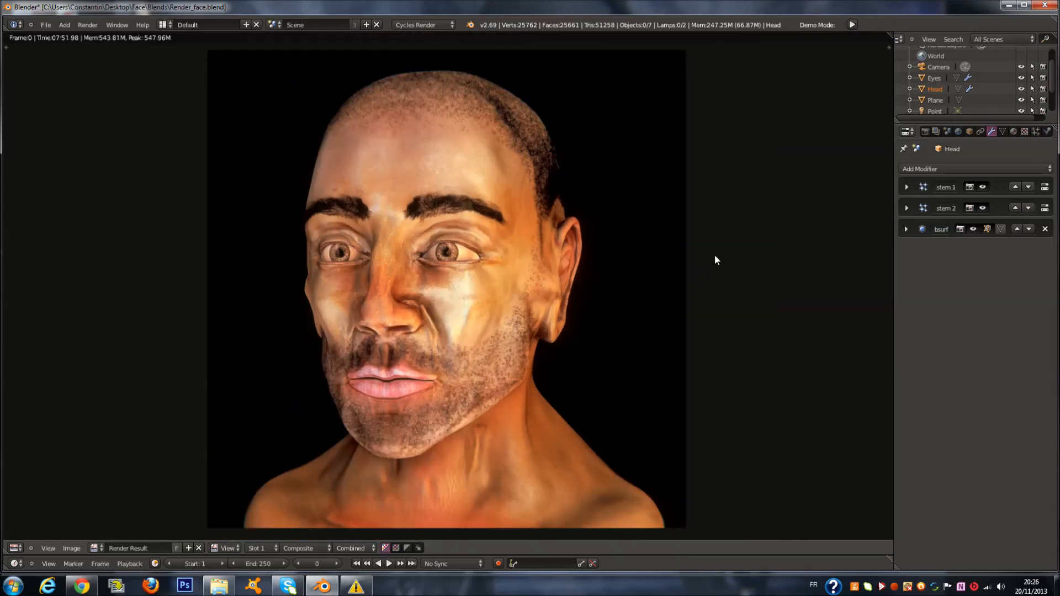